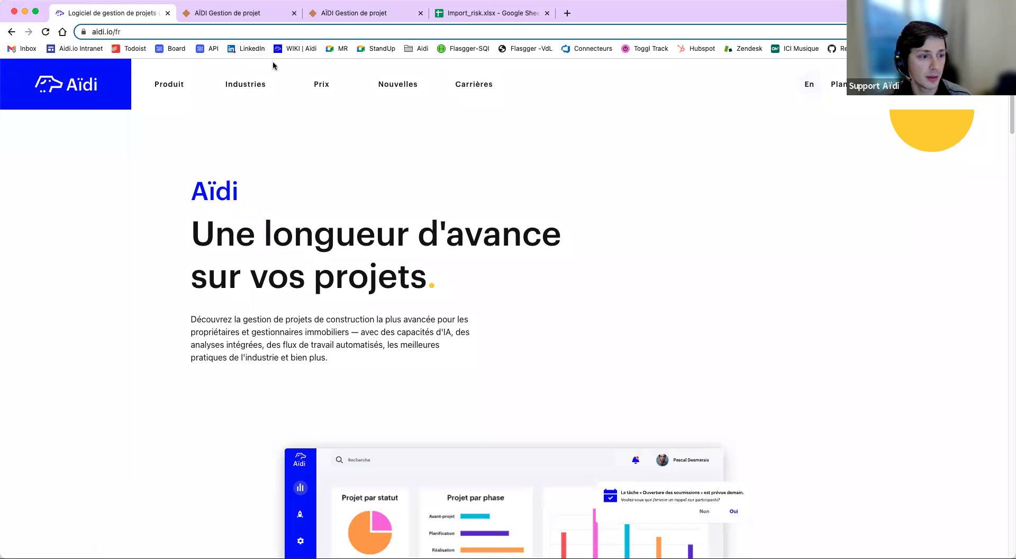
Switch to the Aïdi project management app and open the list of risks under project execution.
{"action": "left_click", "coordinate": [236, 20]}
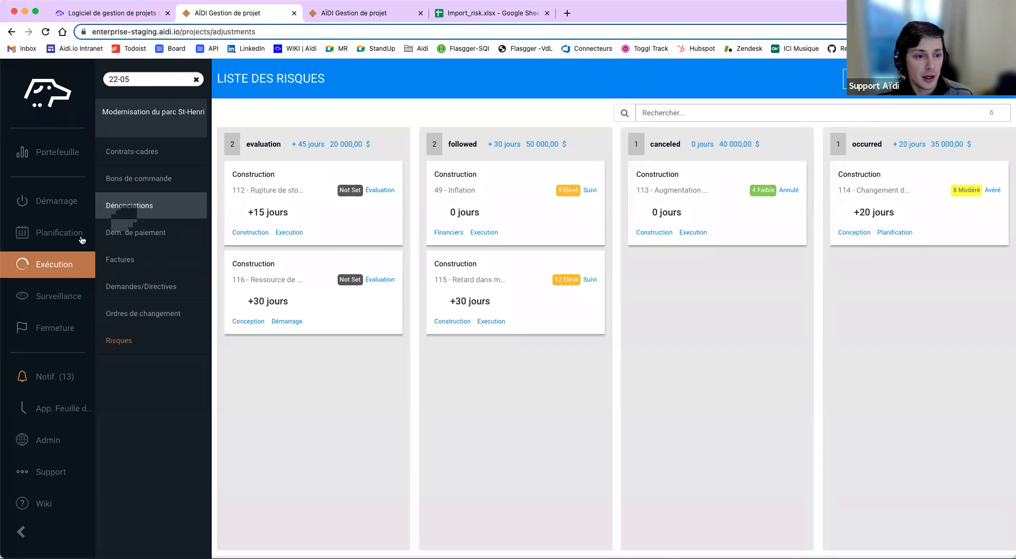
{"action": "left_click", "coordinate": [59, 263]}
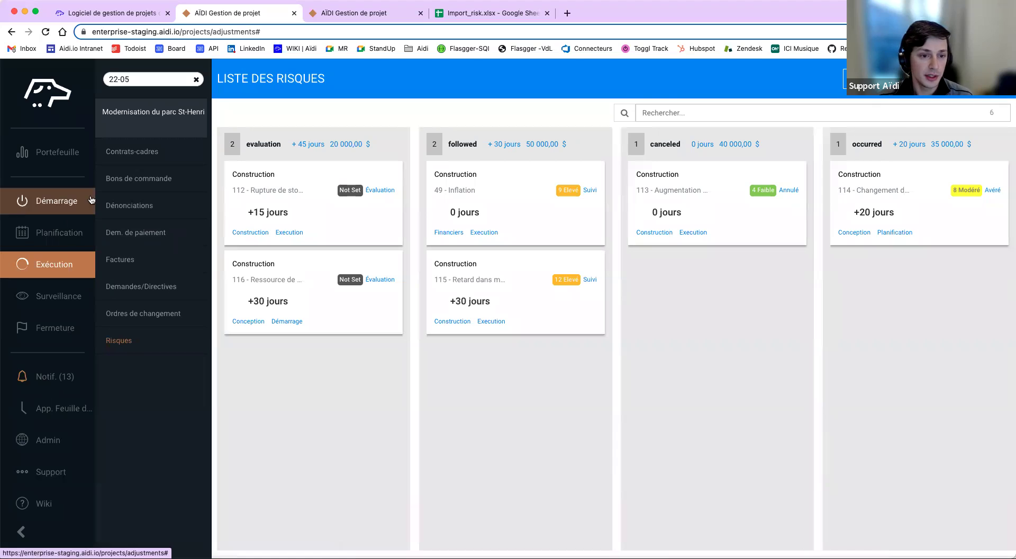
{"action": "left_click", "coordinate": [130, 345]}
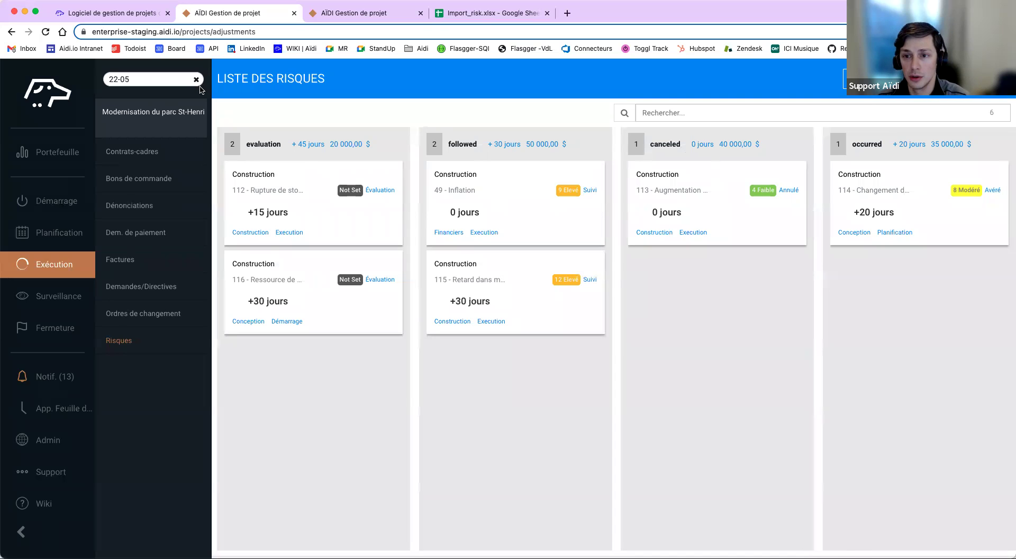
Clear the pinned project so all risks are listed, and pin project 22-05 again.
{"action": "left_click", "coordinate": [196, 80]}
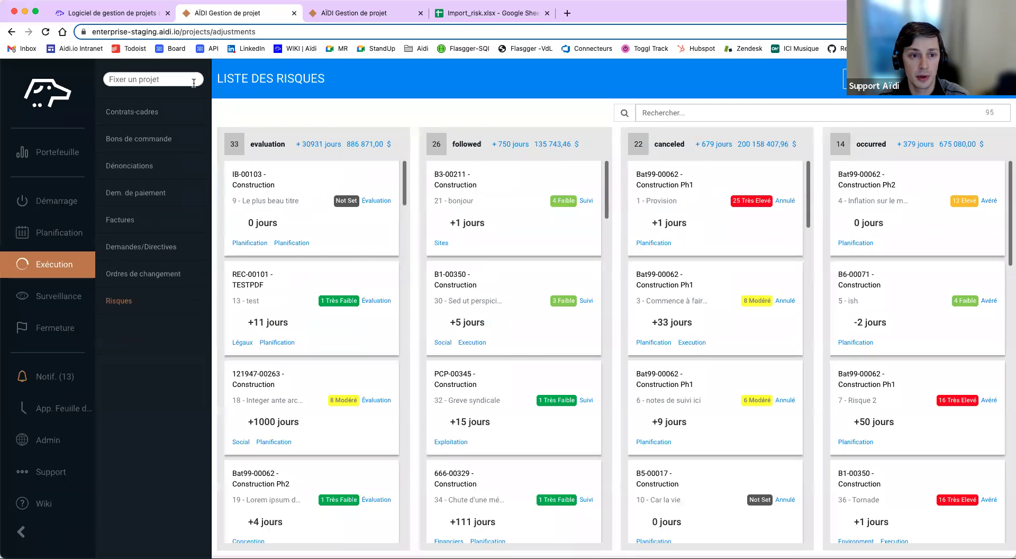
{"action": "left_click", "coordinate": [168, 80]}
{"action": "type", "text": "22-"}
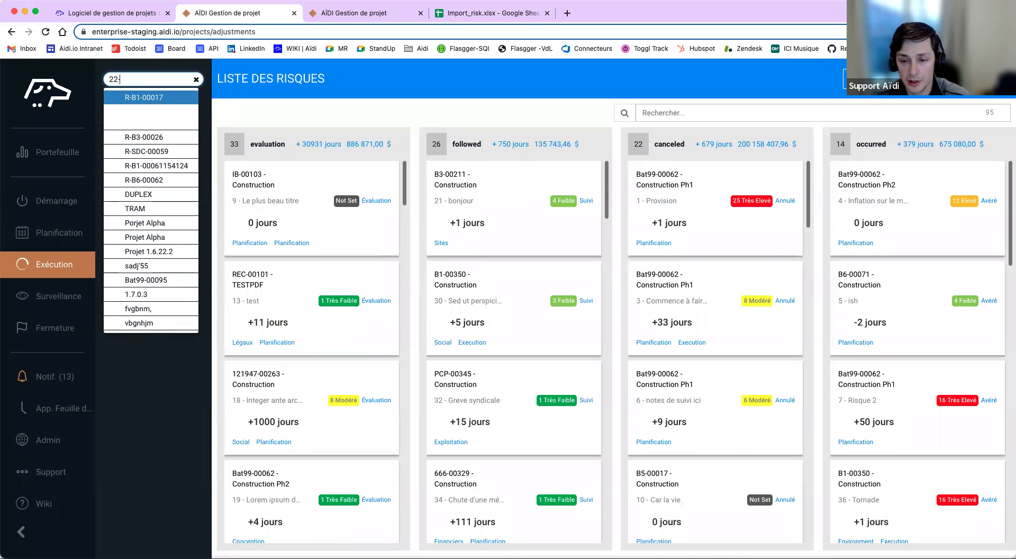
{"action": "type", "text": "05"}
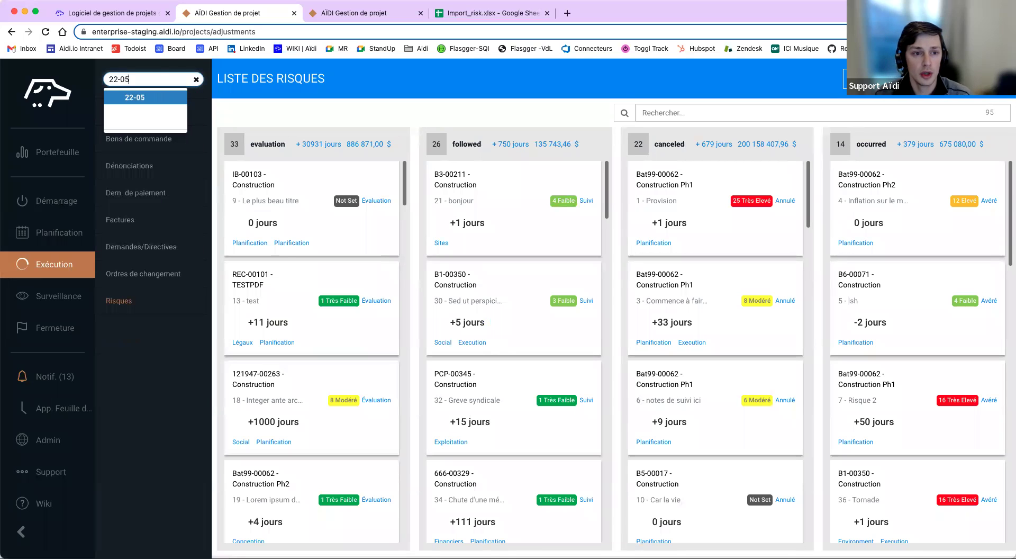
{"action": "left_click", "coordinate": [136, 99]}
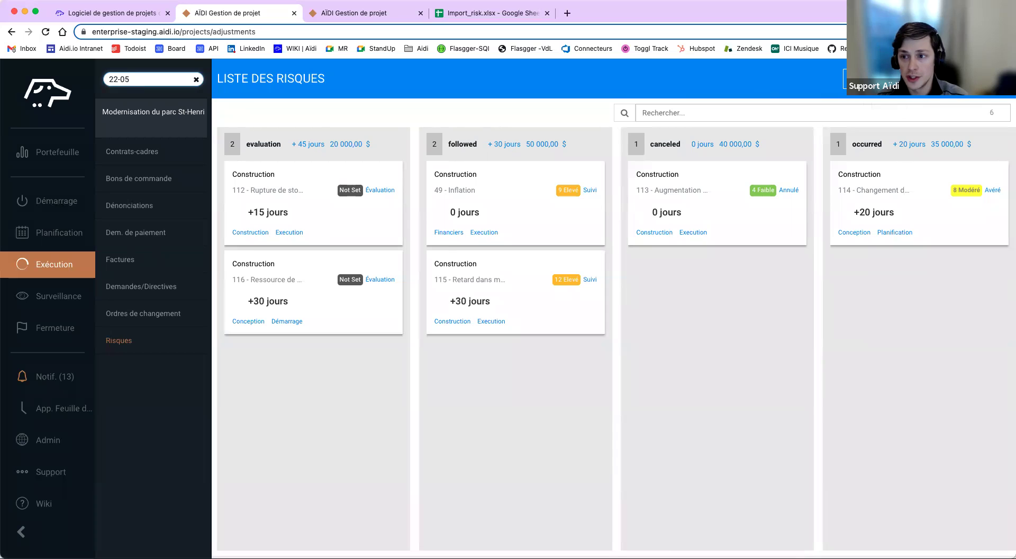
Display the risks as a table, examine its columns from title and category to status, and return to the status board.
{"action": "left_click", "coordinate": [857, 79]}
{"action": "left_click_drag", "start_coordinate": [737, 172], "coordinate": [736, 209]}
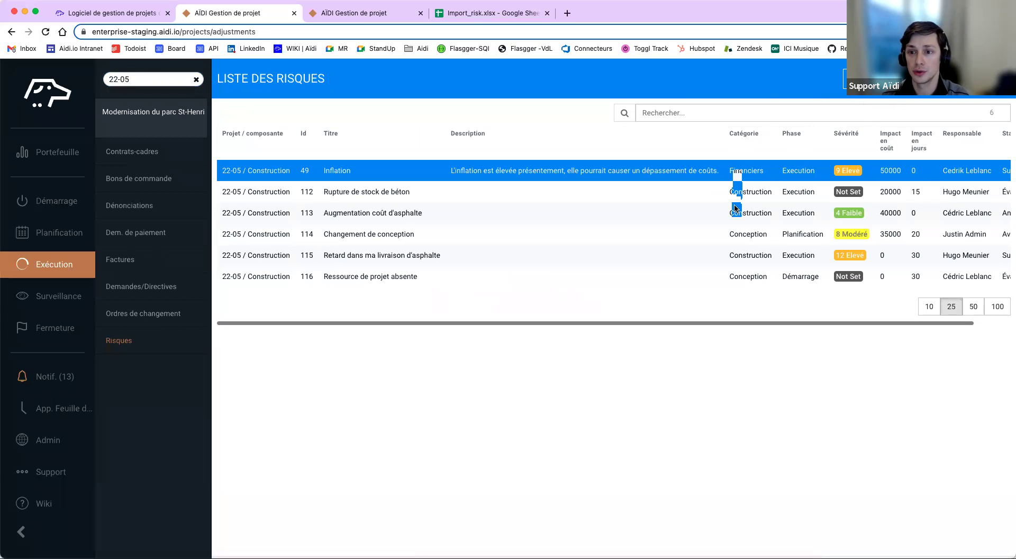
{"action": "left_click", "coordinate": [665, 158]}
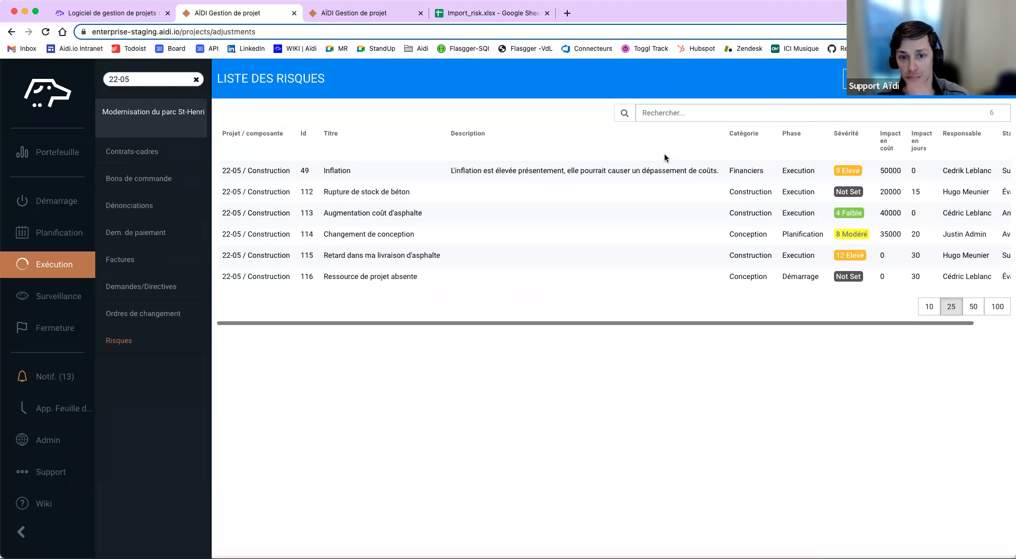
{"action": "left_click", "coordinate": [637, 276]}
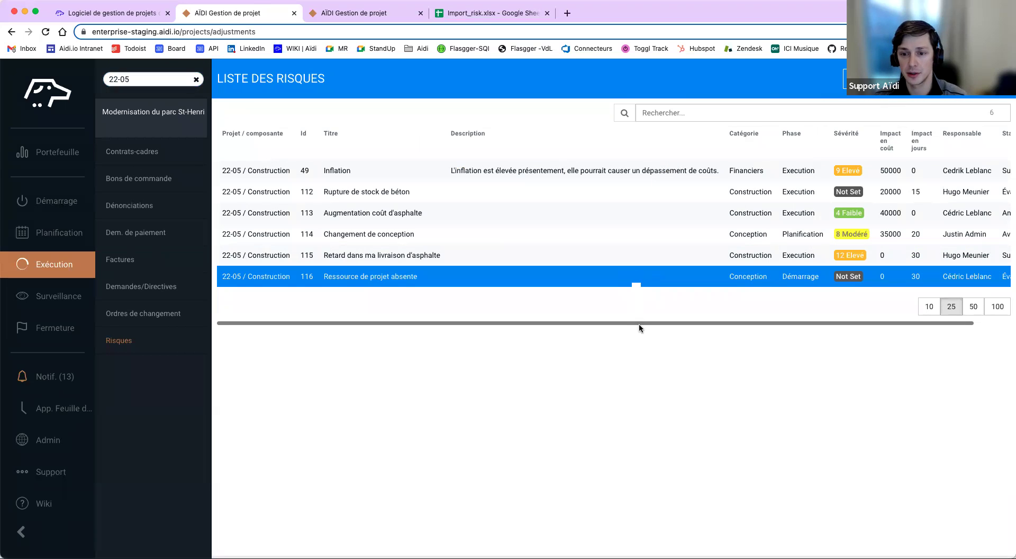
{"action": "left_click", "coordinate": [403, 165]}
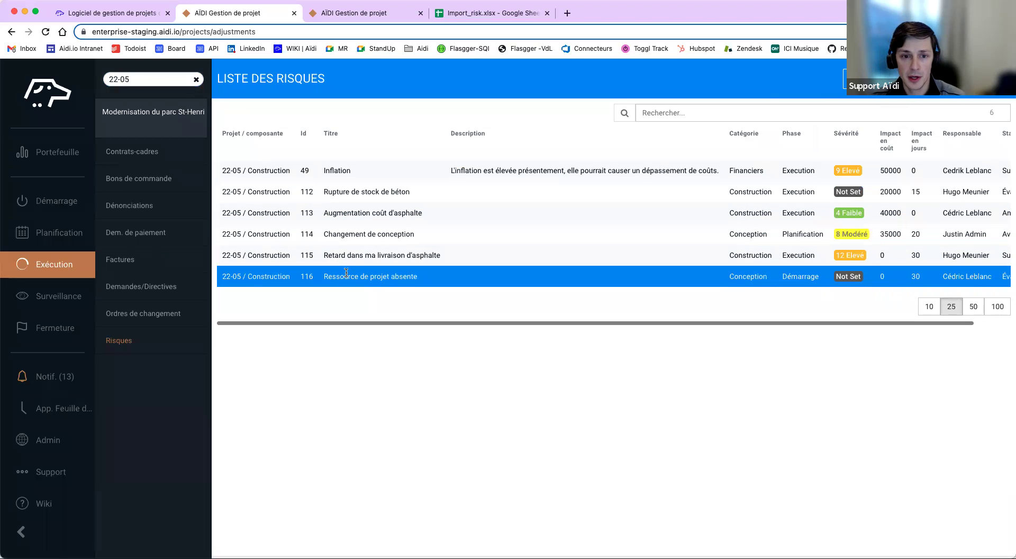
{"action": "mouse_move", "coordinate": [347, 273]}
{"action": "left_mouse_down"}
{"action": "mouse_move", "coordinate": [504, 186]}
{"action": "mouse_move", "coordinate": [526, 260]}
{"action": "left_mouse_up"}
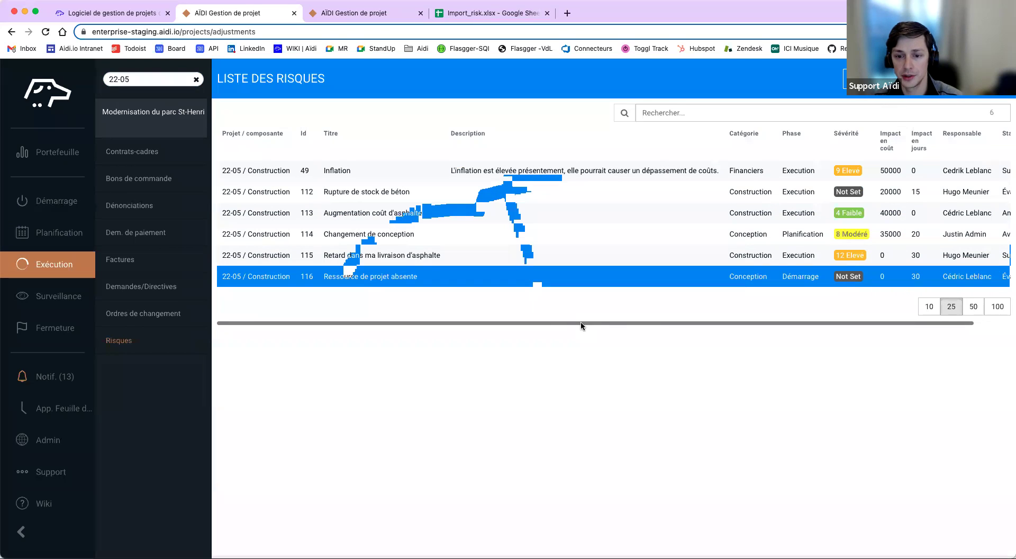
{"action": "scroll", "coordinate": [691, 328], "scroll_direction": "right", "scroll_amount": 3}
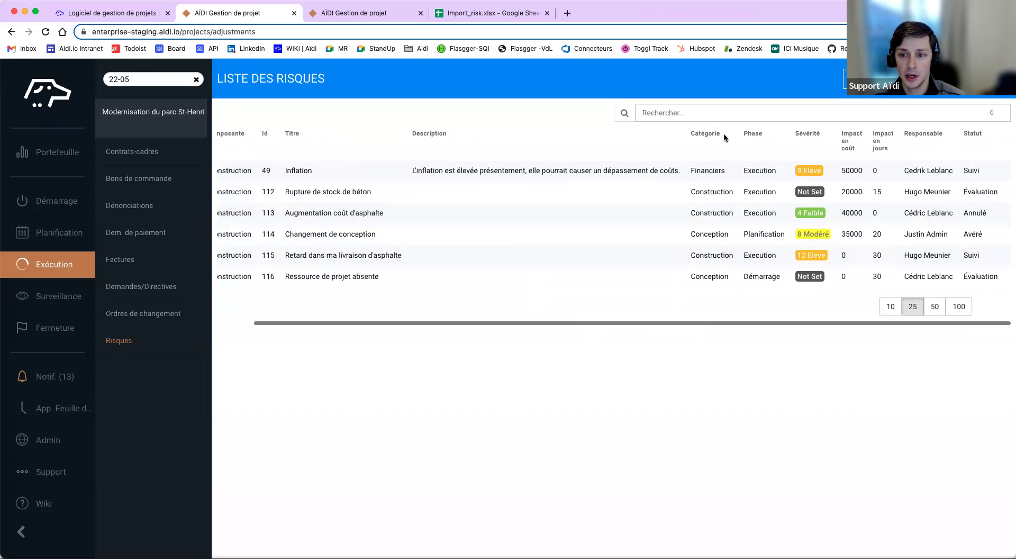
{"action": "left_click", "coordinate": [710, 262]}
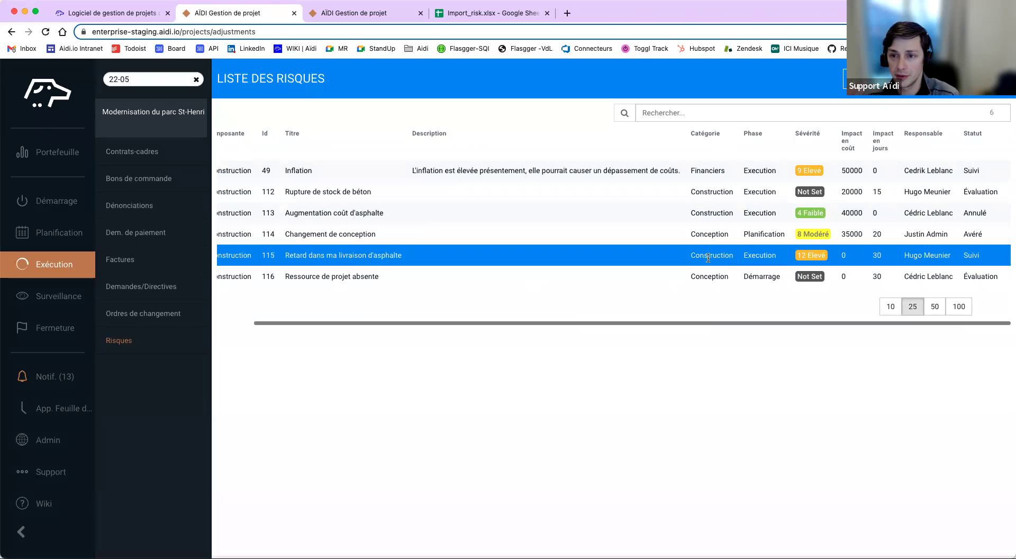
{"action": "left_click_drag", "start_coordinate": [708, 257], "coordinate": [753, 274]}
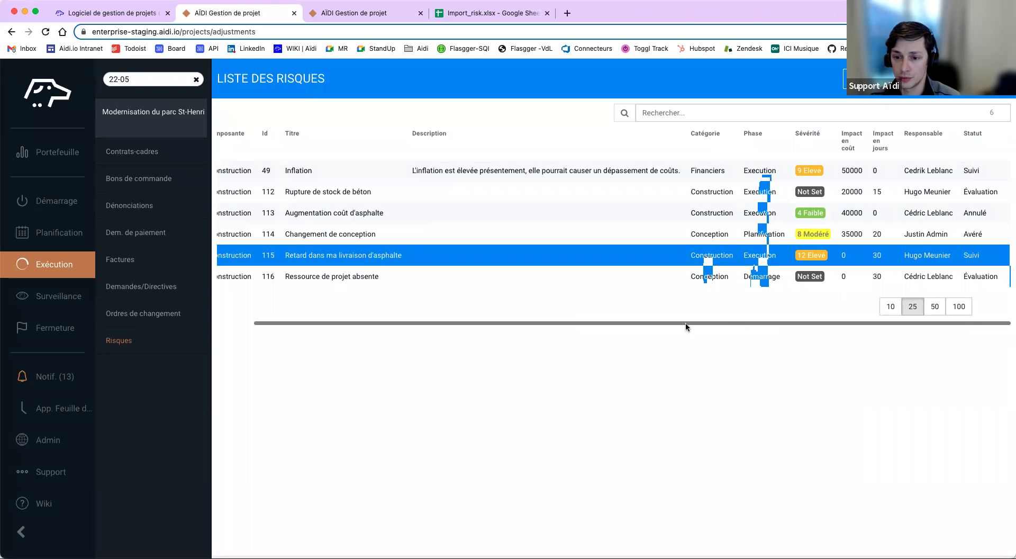
{"action": "left_click_drag", "start_coordinate": [671, 323], "coordinate": [611, 323]}
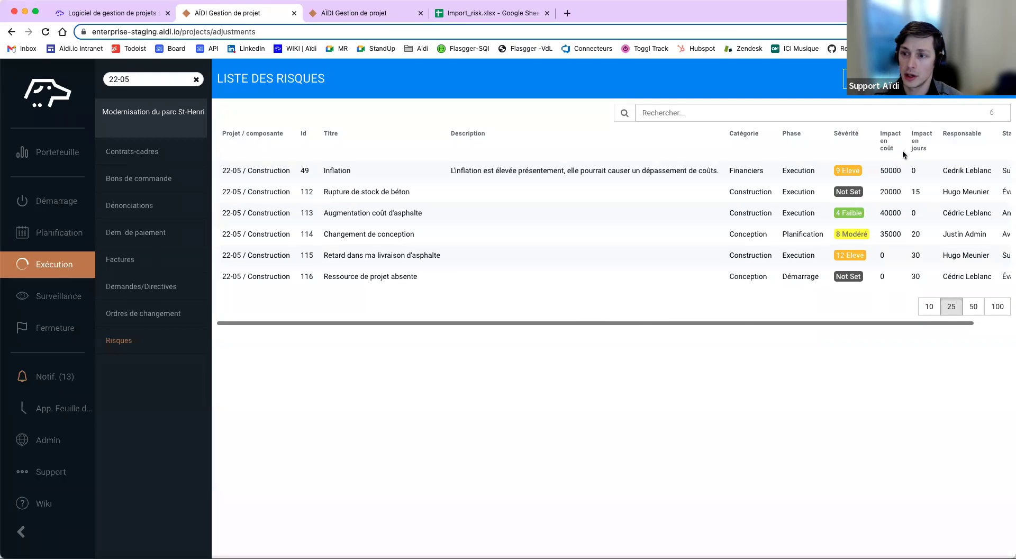
{"action": "left_click", "coordinate": [894, 192]}
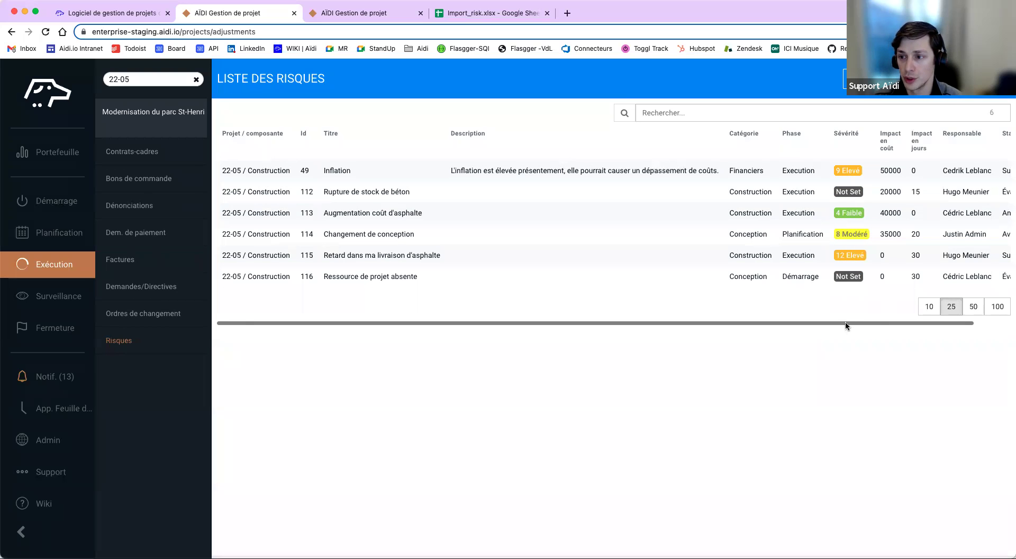
{"action": "left_click_drag", "start_coordinate": [844, 324], "coordinate": [872, 324]}
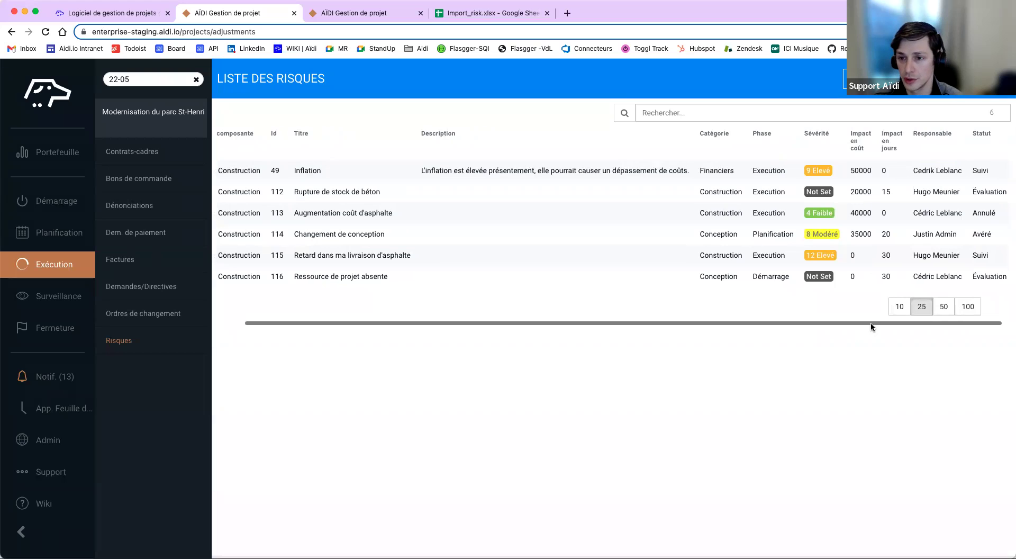
{"action": "left_click_drag", "start_coordinate": [871, 323], "coordinate": [805, 324]}
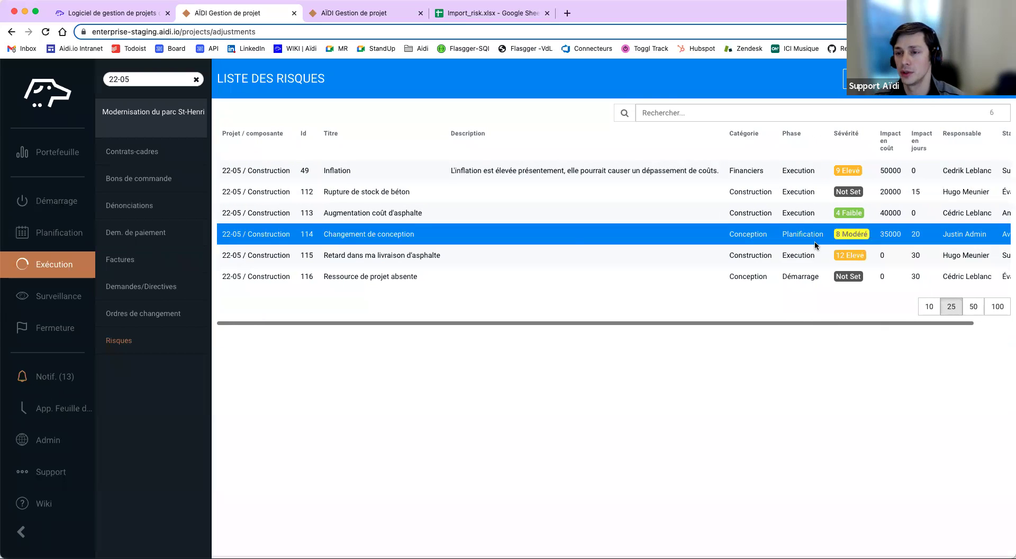
{"action": "mouse_move", "coordinate": [821, 253]}
{"action": "left_mouse_down"}
{"action": "mouse_move", "coordinate": [819, 233]}
{"action": "mouse_move", "coordinate": [908, 196]}
{"action": "mouse_move", "coordinate": [966, 186]}
{"action": "left_mouse_up"}
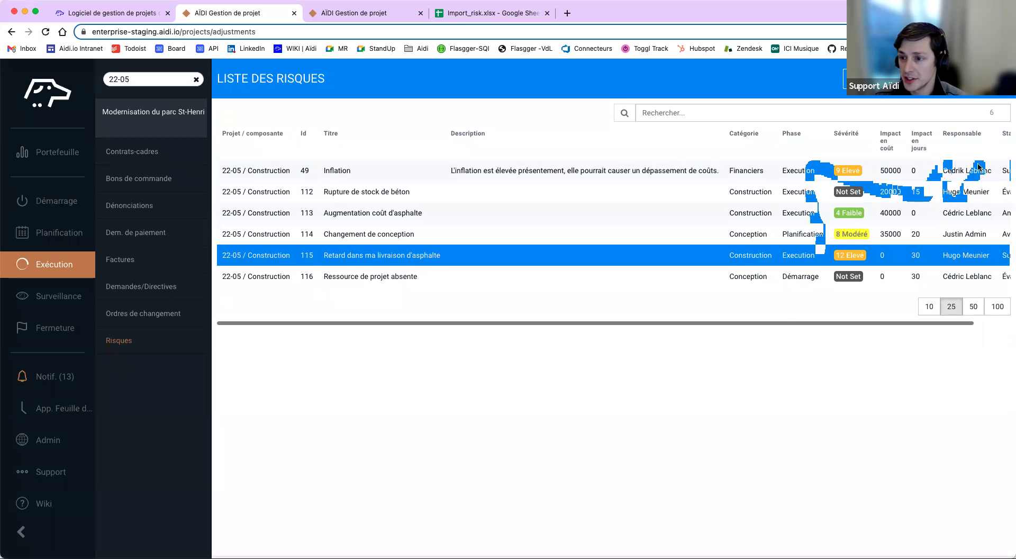
{"action": "left_click", "coordinate": [970, 79]}
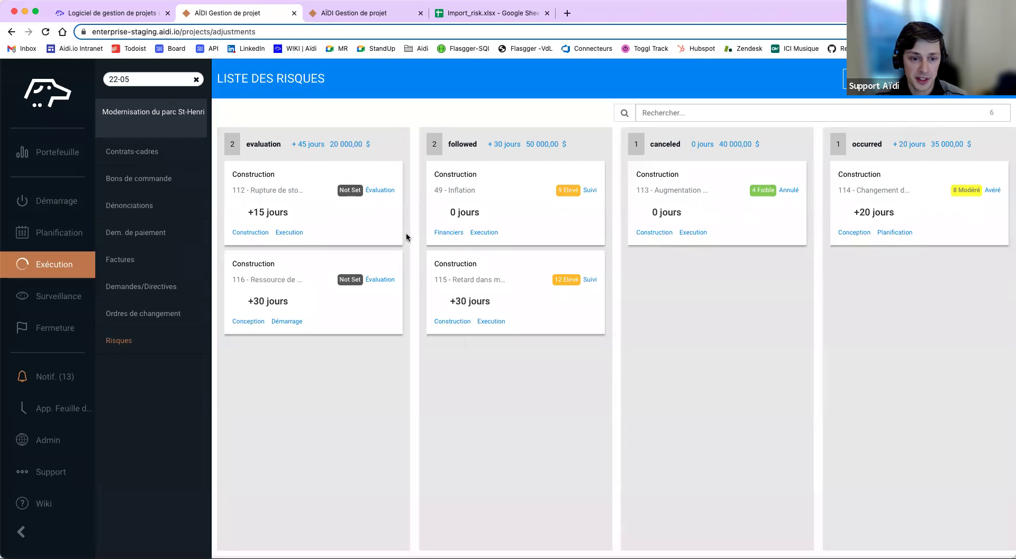
Try to move risk card 116 from evaluation to the canceled column, and decline the status change.
{"action": "left_click_drag", "start_coordinate": [321, 288], "coordinate": [704, 298]}
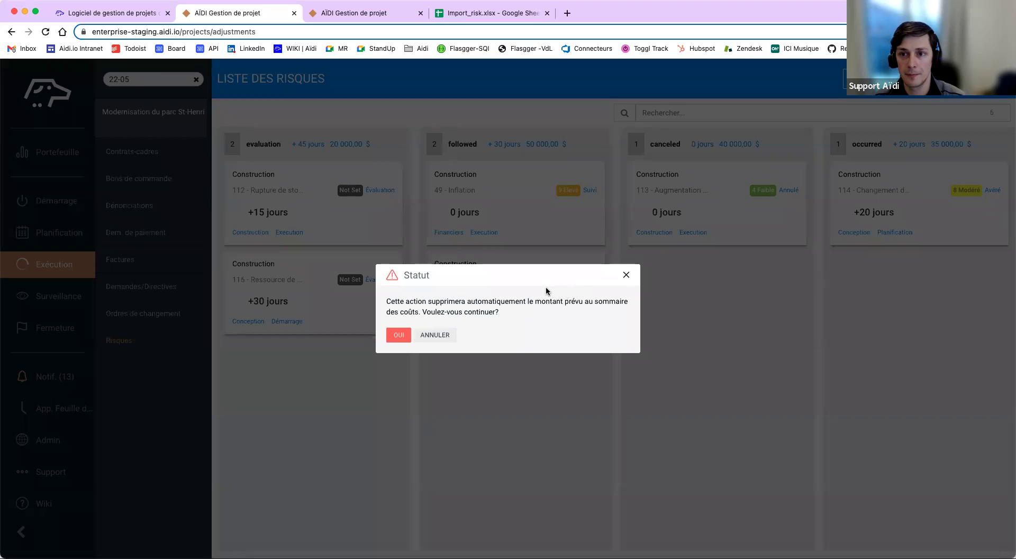
{"action": "left_click", "coordinate": [446, 339]}
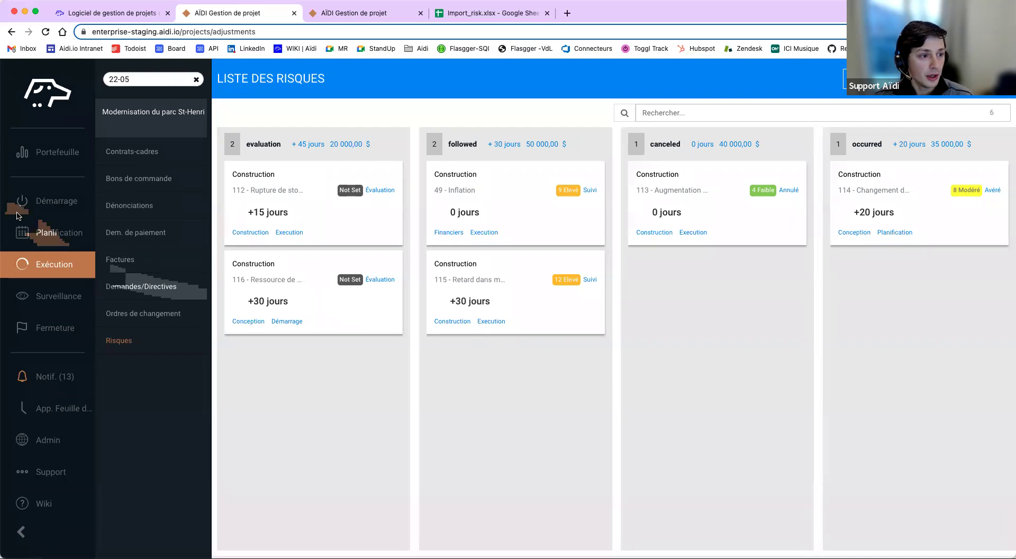
Search the project's risks for "inf" and clear the search.
{"action": "left_click", "coordinate": [652, 113]}
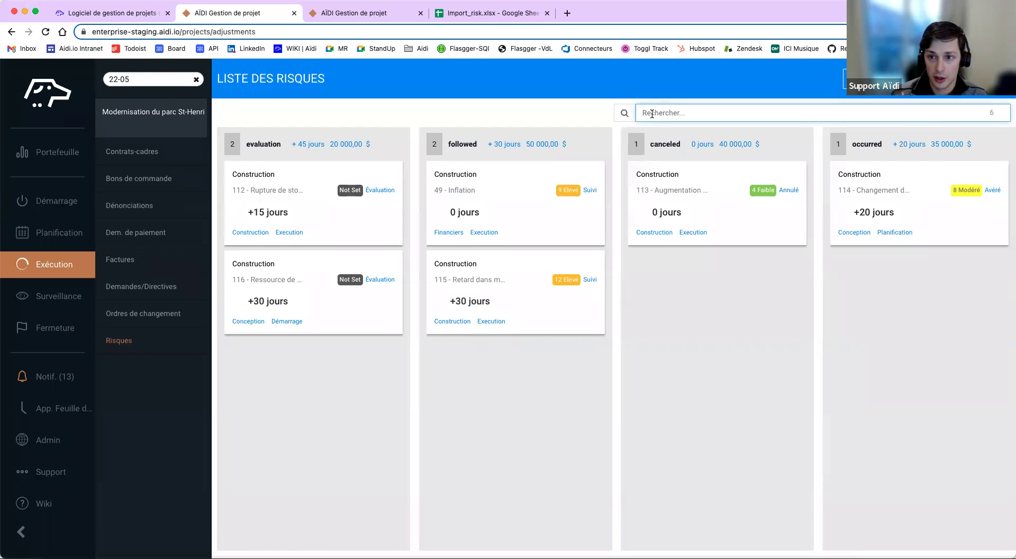
{"action": "type", "text": "infl"}
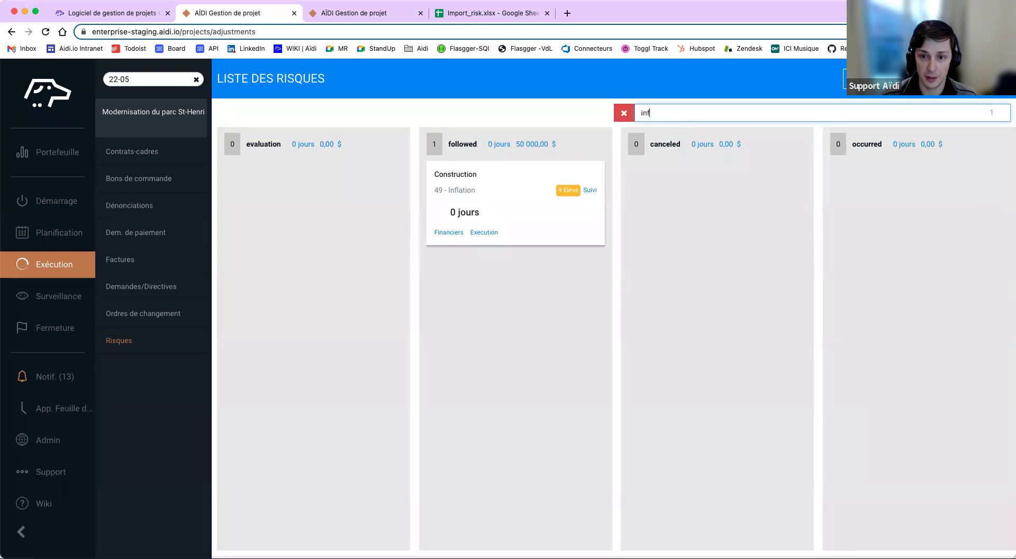
{"action": "key", "text": "BackSpace"}
{"action": "key", "text": "BackSpace"}
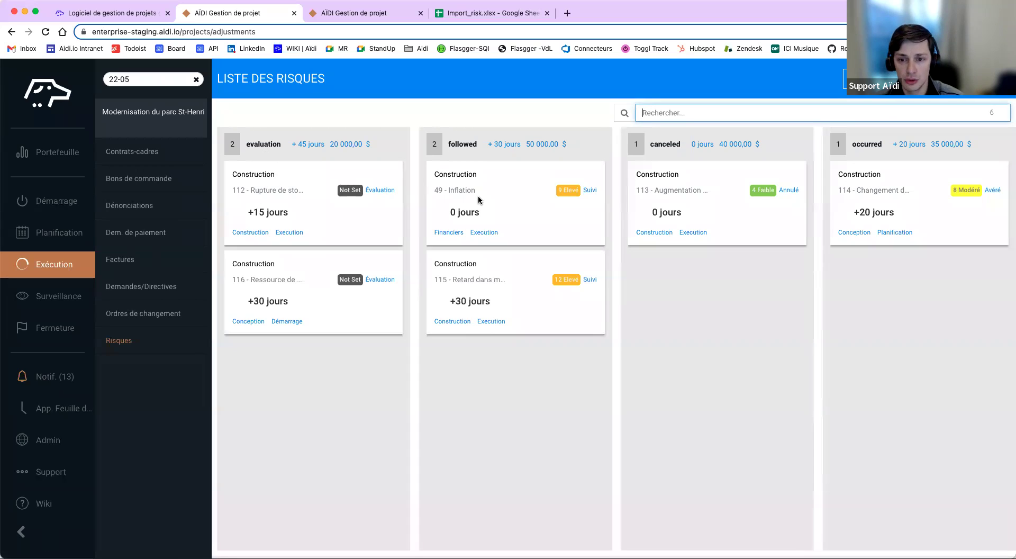
Open the Inflation risk and review its general information, evaluations, responses, follow-up and associated costs.
{"action": "left_click", "coordinate": [497, 197]}
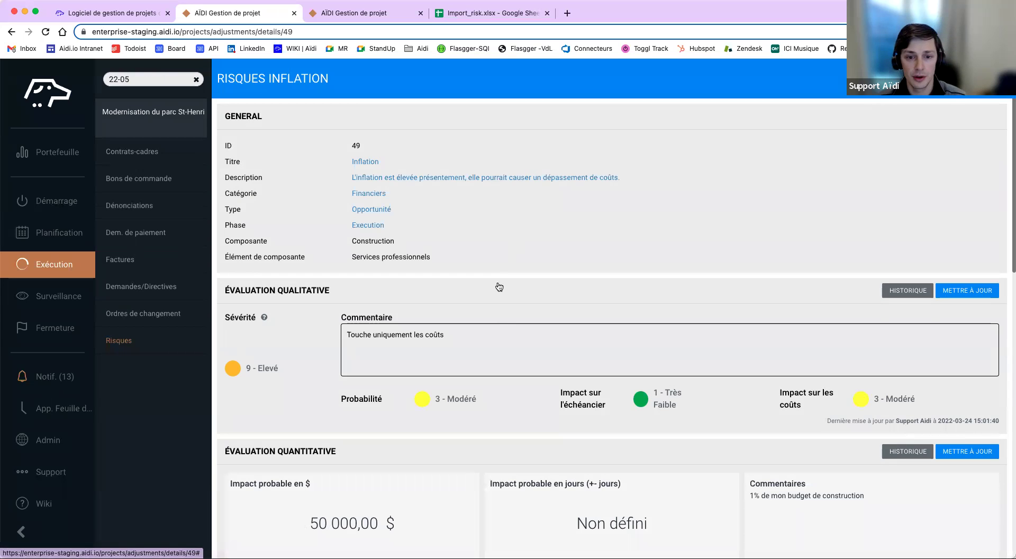
{"action": "scroll", "coordinate": [519, 320], "scroll_direction": "down", "scroll_amount": 15}
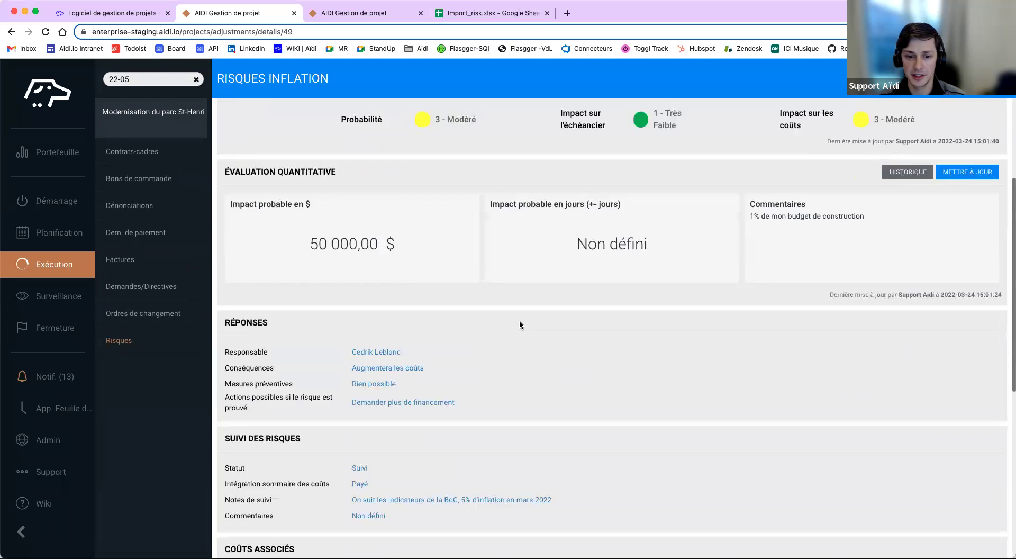
{"action": "scroll", "coordinate": [520, 325], "scroll_direction": "up", "scroll_amount": 5}
{"action": "scroll", "coordinate": [520, 325], "scroll_direction": "down", "scroll_amount": 5}
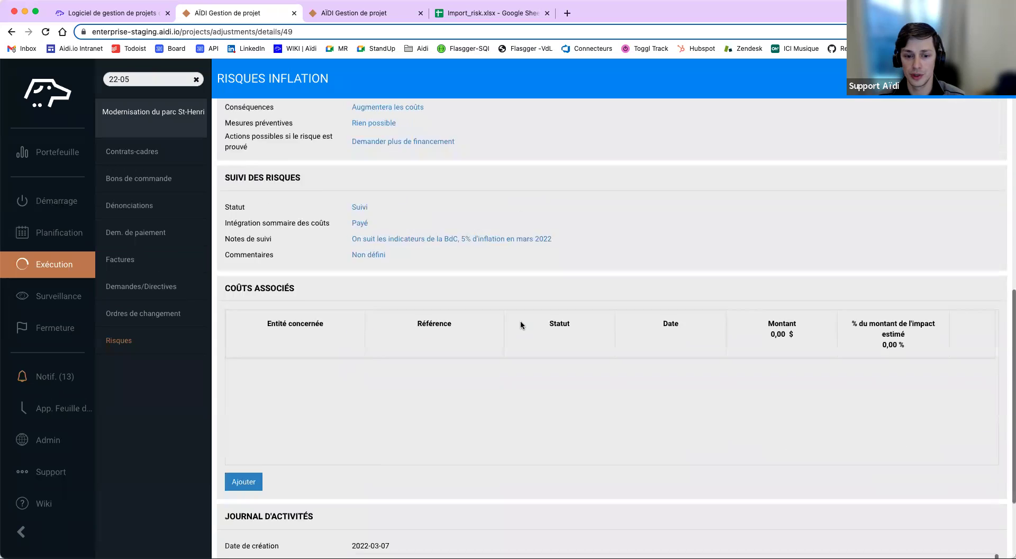
{"action": "scroll", "coordinate": [520, 325], "scroll_direction": "up", "scroll_amount": 15}
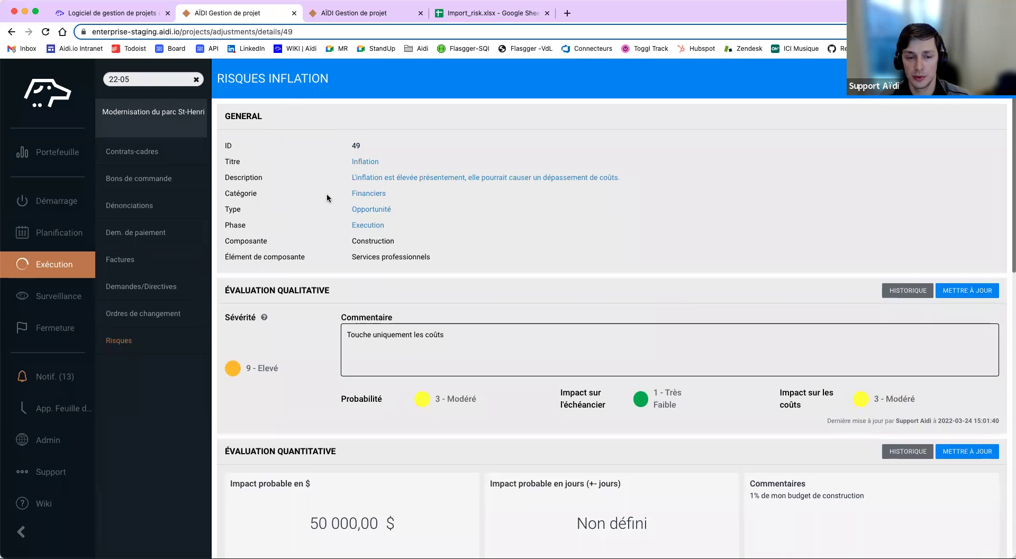
Examine the category options and the type field of the Inflation risk in edit mode, and leave both edits.
{"action": "left_click", "coordinate": [364, 194]}
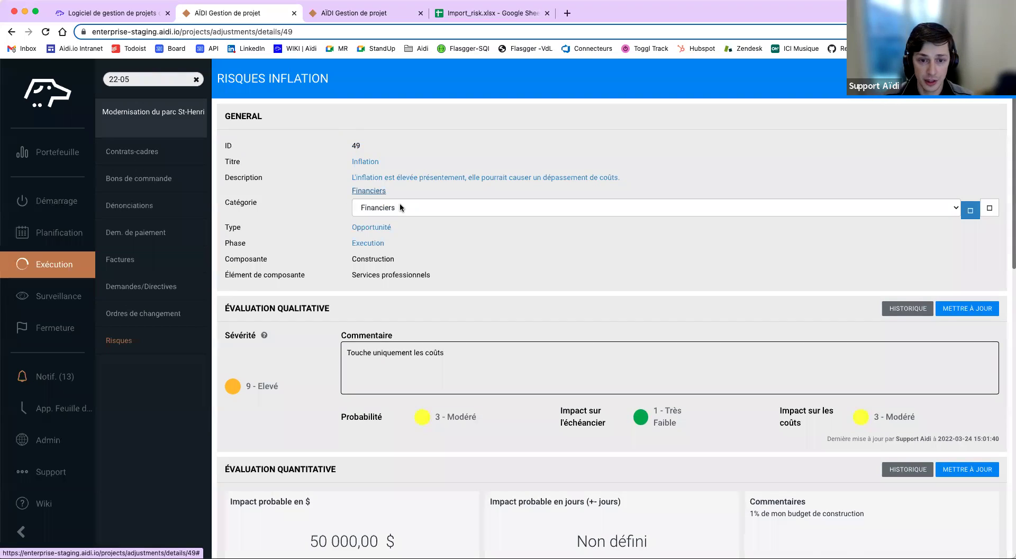
{"action": "left_click", "coordinate": [400, 203]}
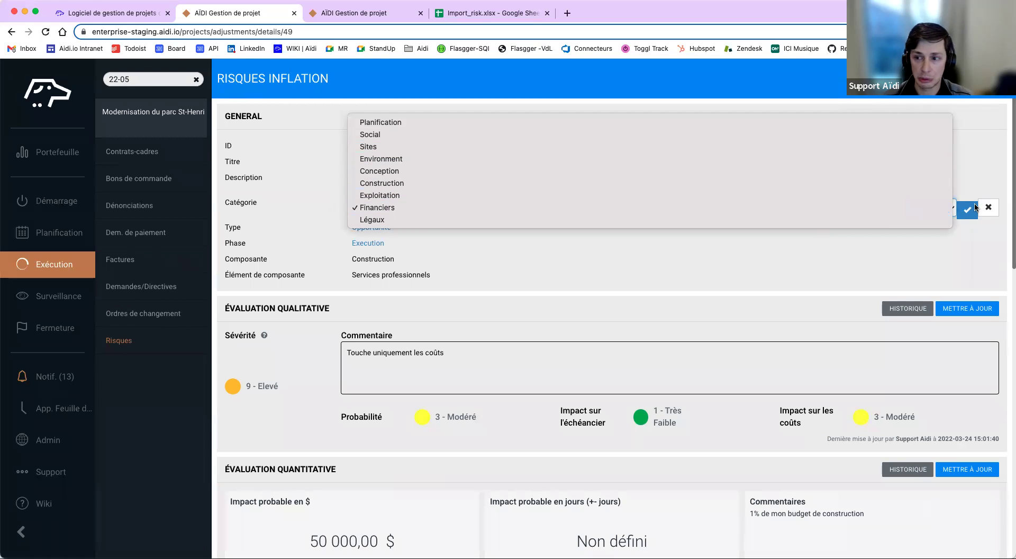
{"action": "left_click", "coordinate": [839, 209]}
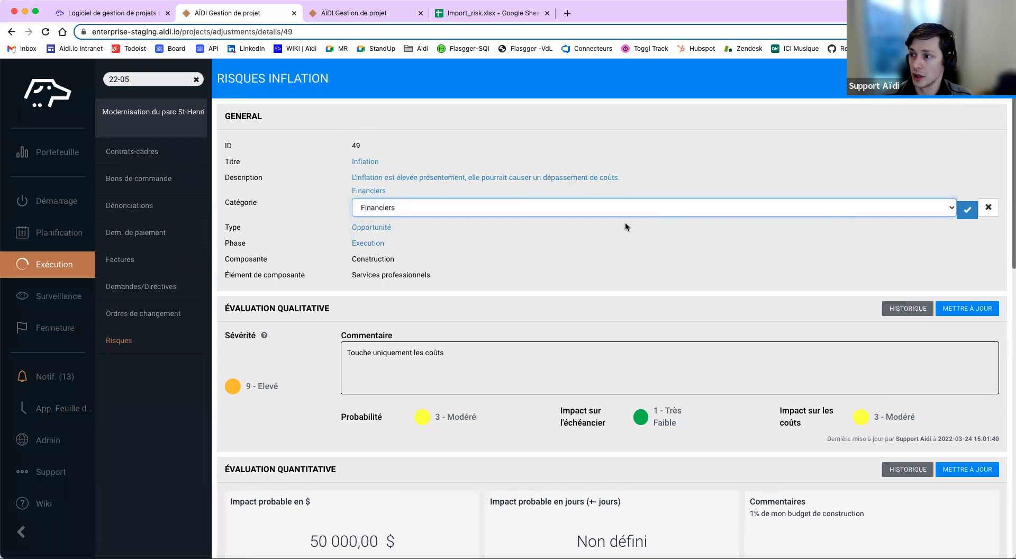
{"action": "left_click", "coordinate": [371, 228]}
{"action": "left_click", "coordinate": [967, 243]}
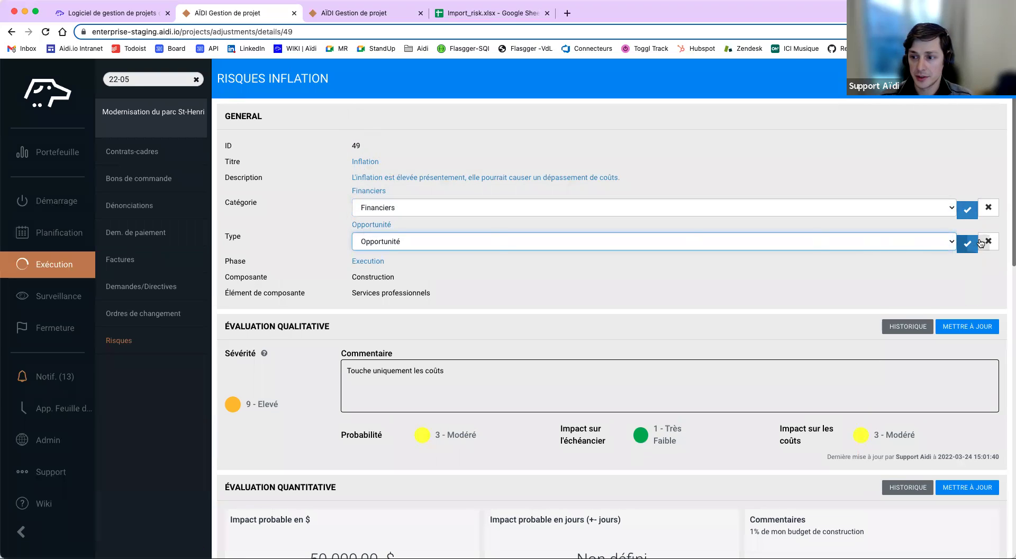
{"action": "left_click_drag", "start_coordinate": [350, 241], "coordinate": [449, 259]}
{"action": "left_click", "coordinate": [449, 258]}
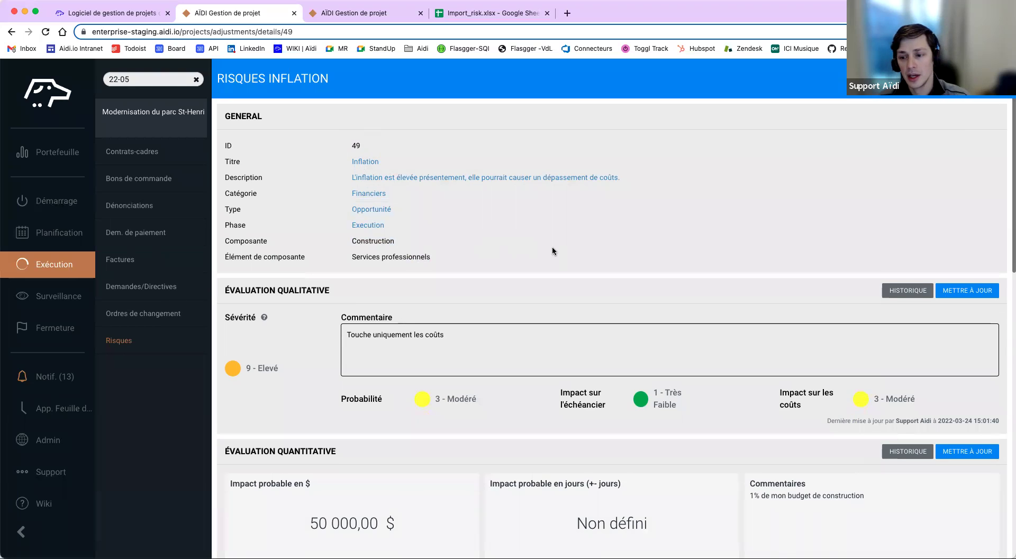
Review the change history of the Inflation risk's qualitative evaluation, and close the log.
{"action": "scroll", "coordinate": [553, 249], "scroll_direction": "down", "scroll_amount": 3}
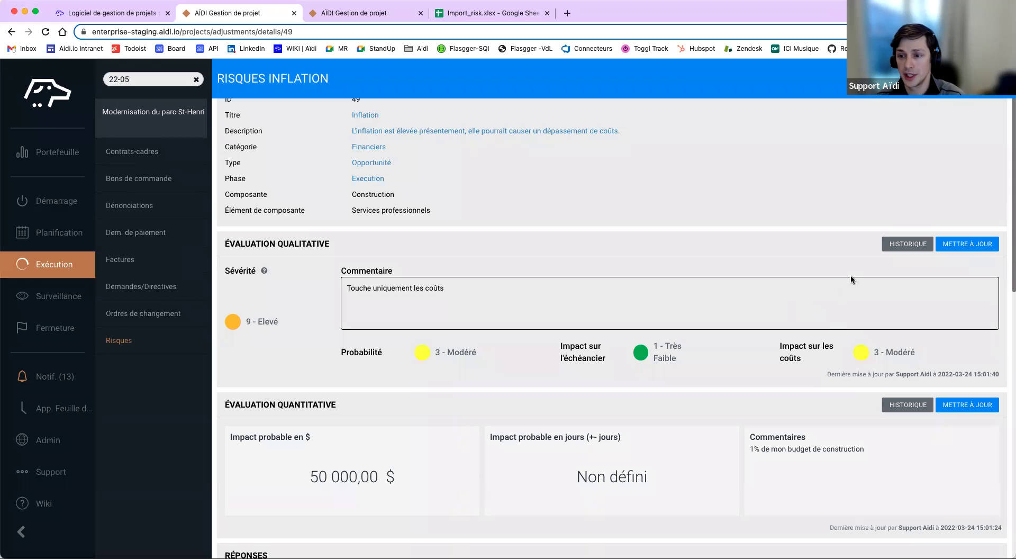
{"action": "left_click", "coordinate": [893, 247]}
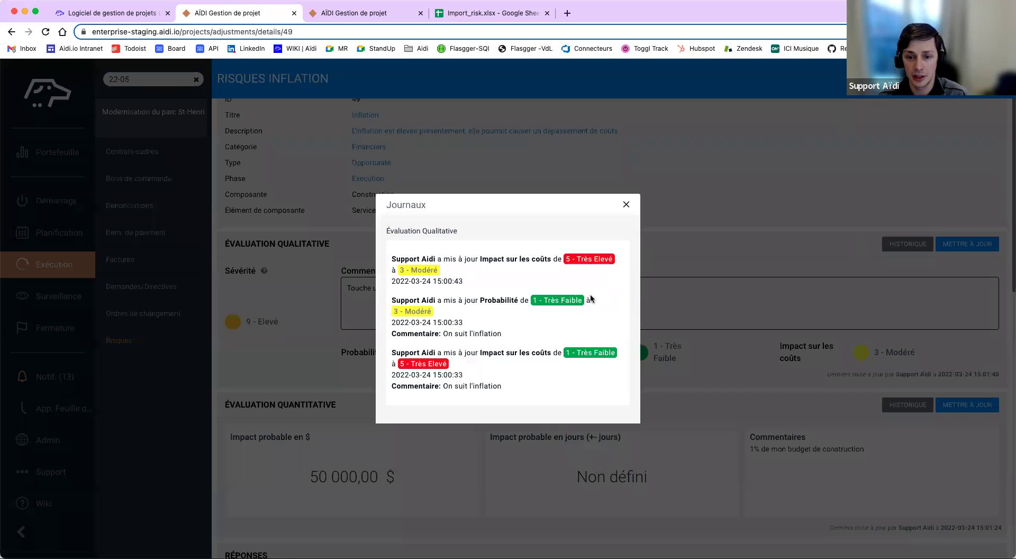
{"action": "left_click", "coordinate": [627, 205]}
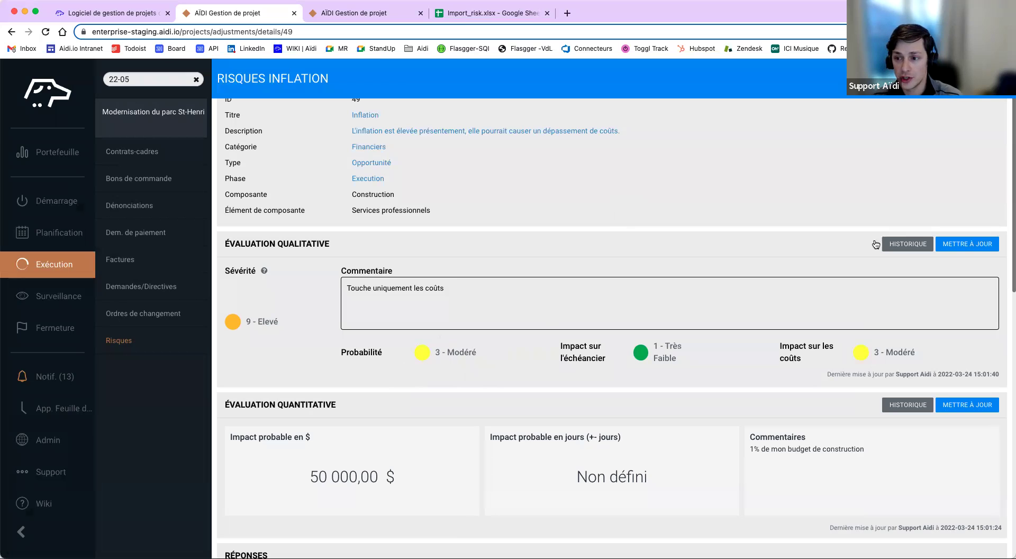
Update the qualitative evaluation with a cost impact of 4 and the comment "L'inflation grimpe", and save it.
{"action": "left_click", "coordinate": [947, 248]}
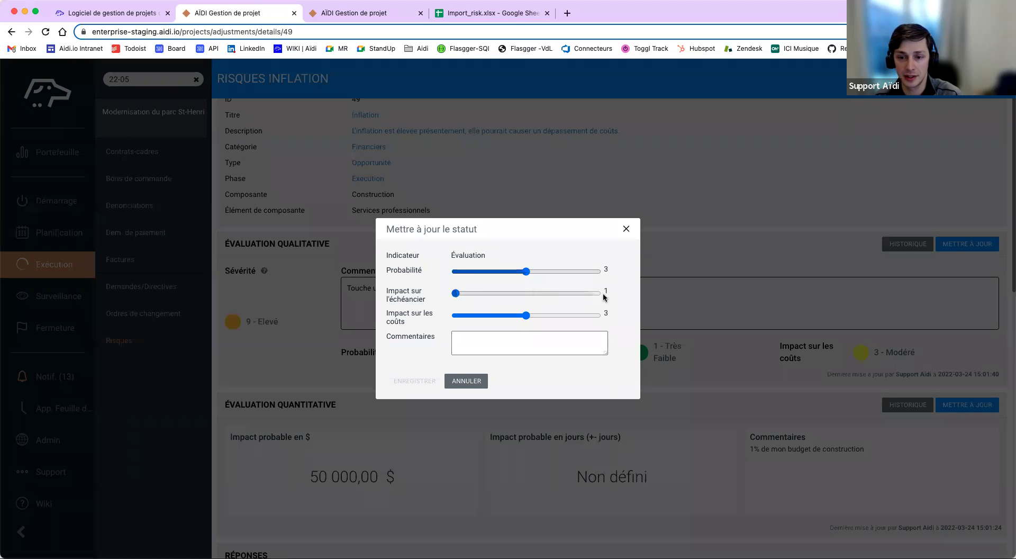
{"action": "mouse_move", "coordinate": [462, 293]}
{"action": "left_mouse_down"}
{"action": "mouse_move", "coordinate": [593, 293]}
{"action": "mouse_move", "coordinate": [454, 290]}
{"action": "left_mouse_up"}
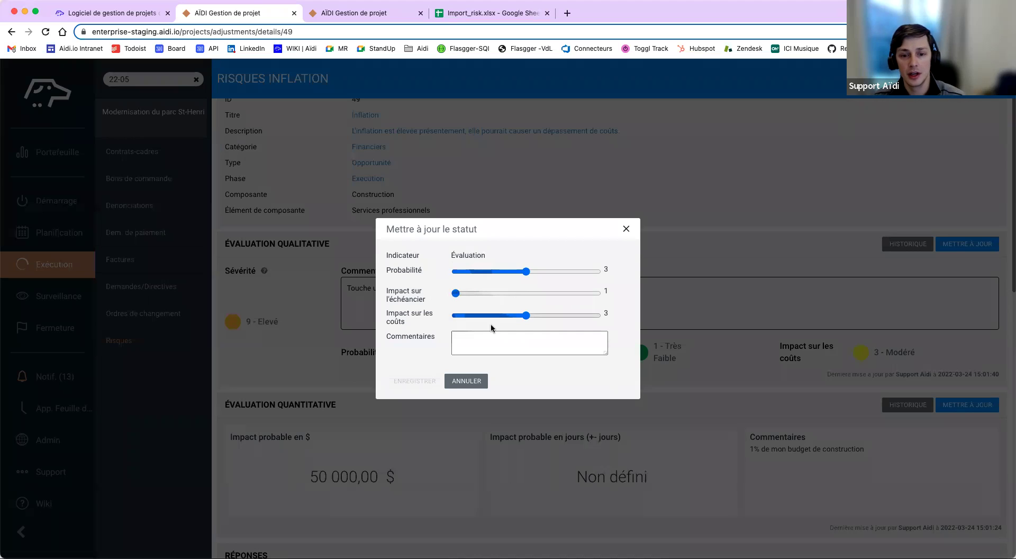
{"action": "left_click_drag", "start_coordinate": [528, 316], "coordinate": [555, 319]}
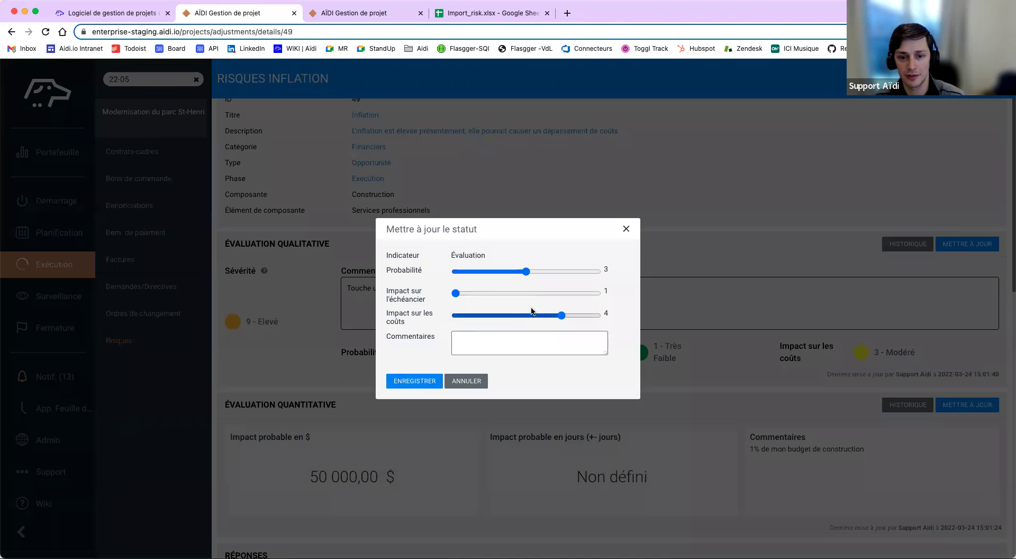
{"action": "left_click", "coordinate": [500, 336]}
{"action": "type", "text": "L'inflation grimo"}
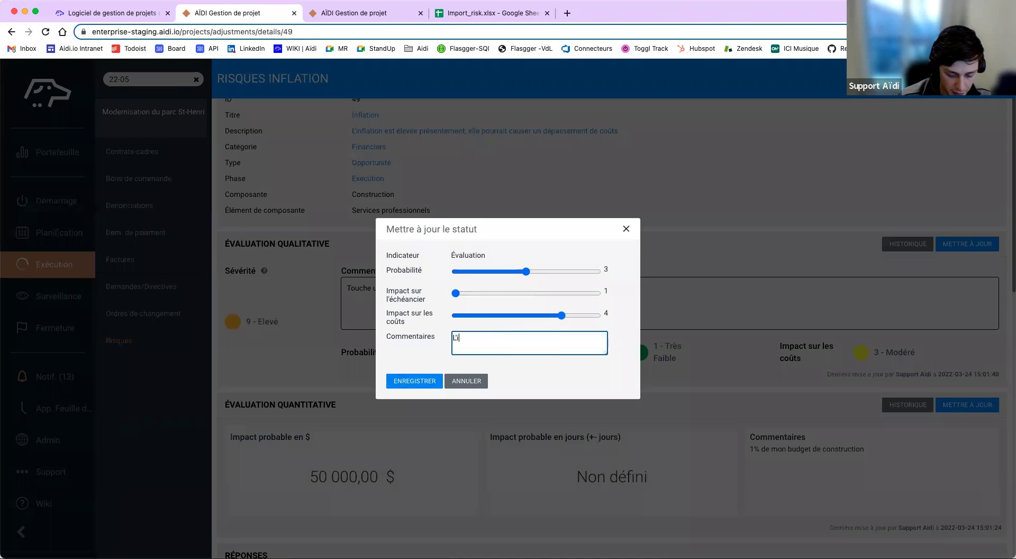
{"action": "key", "text": "BackSpace"}
{"action": "key", "text": "BackSpace"}
{"action": "key", "text": "BackSpace"}
{"action": "type", "text": "impe"}
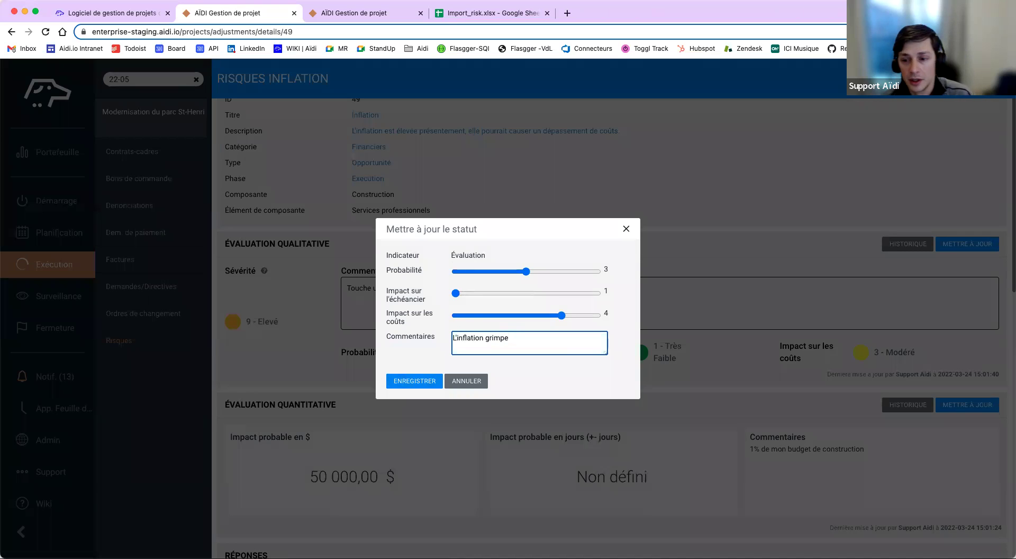
{"action": "left_click", "coordinate": [432, 384]}
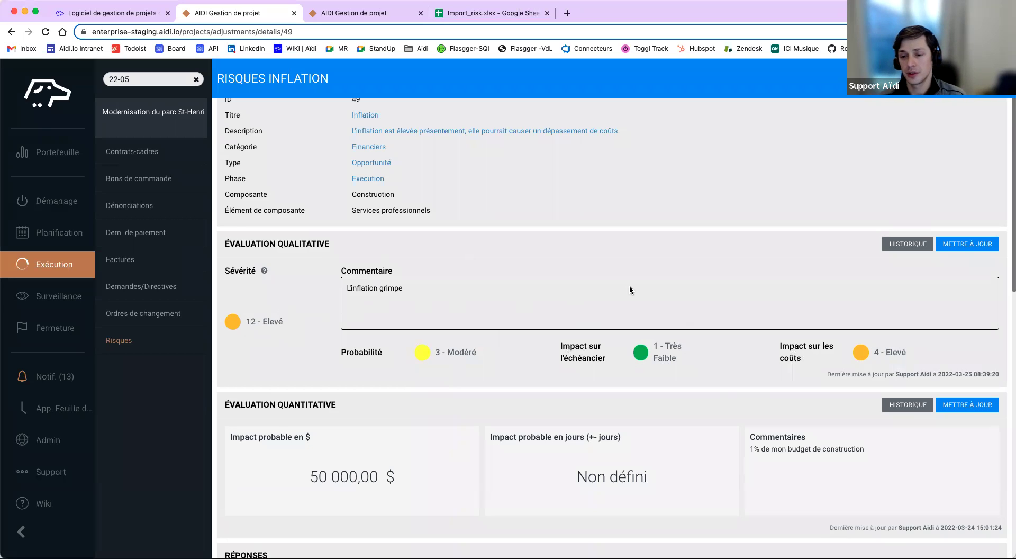
Check the newest cost impact entry in the qualitative evaluation history, and close the log.
{"action": "left_click", "coordinate": [903, 245]}
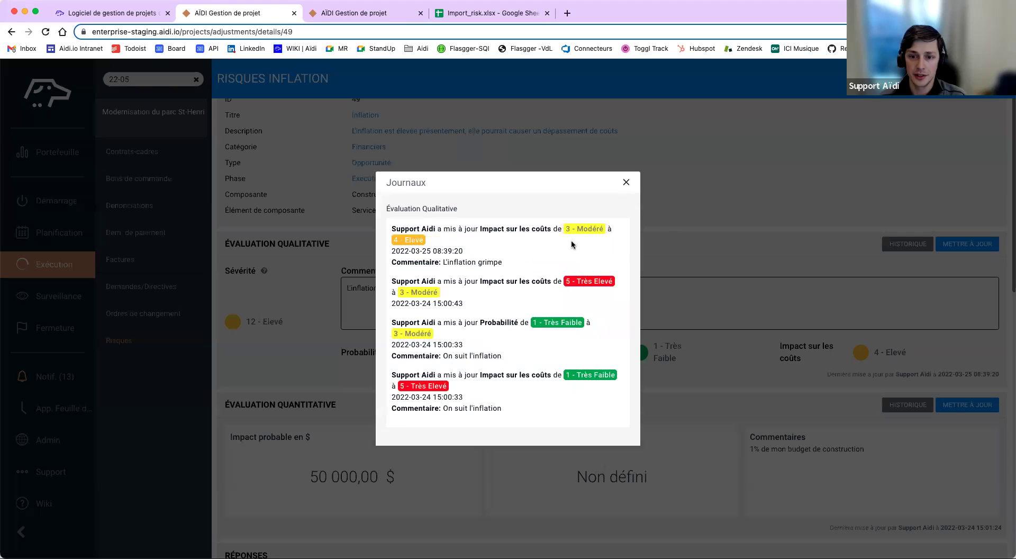
{"action": "left_click_drag", "start_coordinate": [588, 229], "coordinate": [584, 229]}
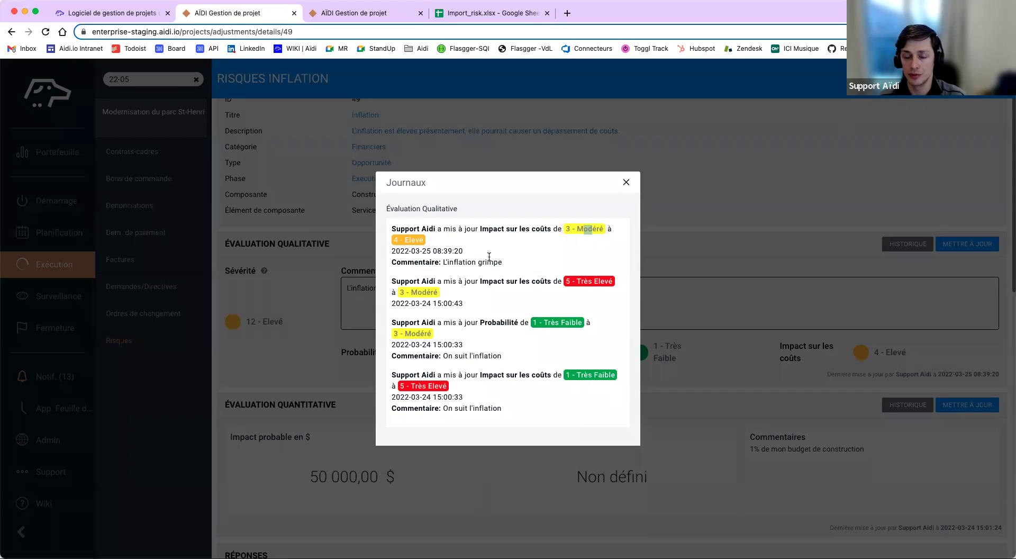
{"action": "left_click", "coordinate": [625, 183]}
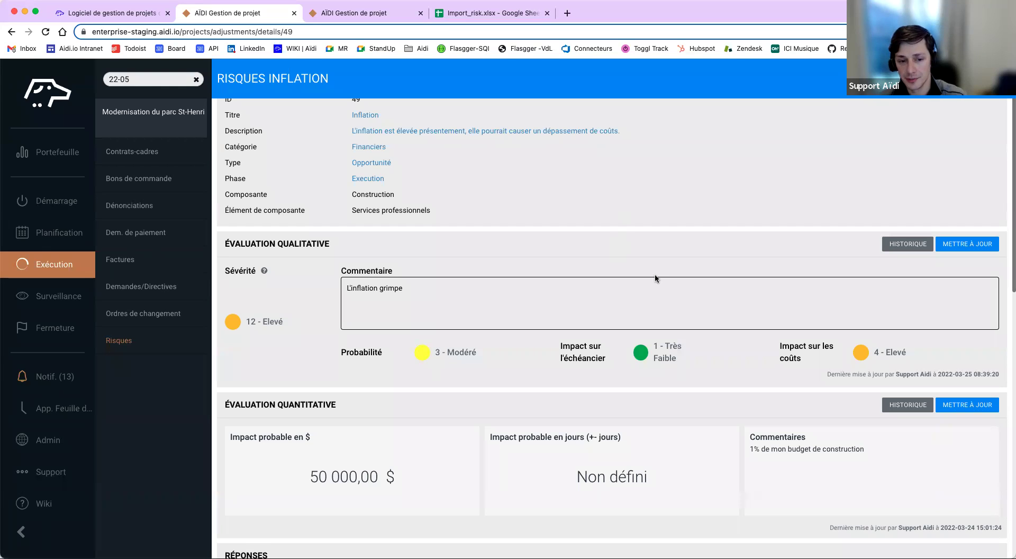
Update the quantitative evaluation with a probable impact of 60000 $ and the comment "1.2% de mon budget", and save it.
{"action": "scroll", "coordinate": [656, 278], "scroll_direction": "down", "scroll_amount": 3}
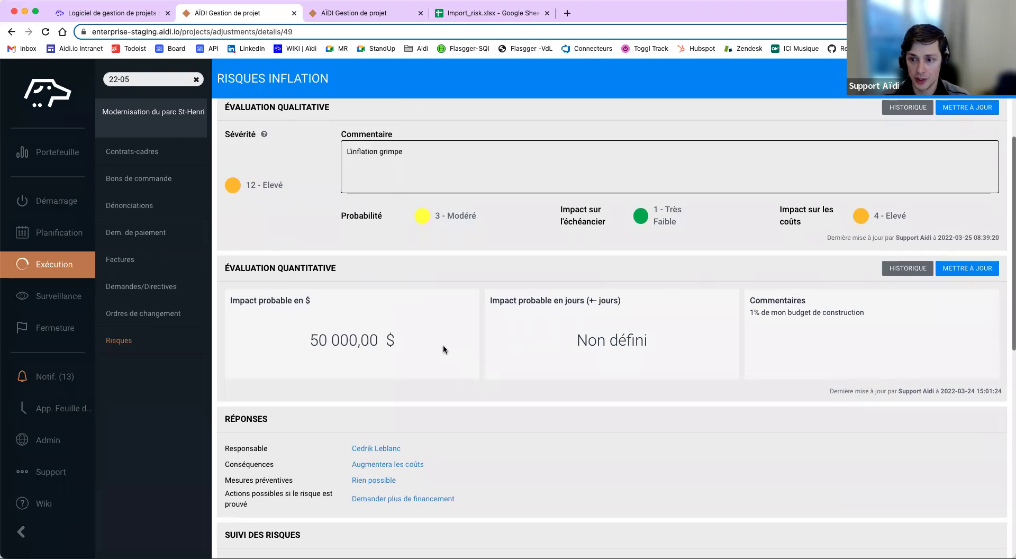
{"action": "left_click", "coordinate": [967, 268]}
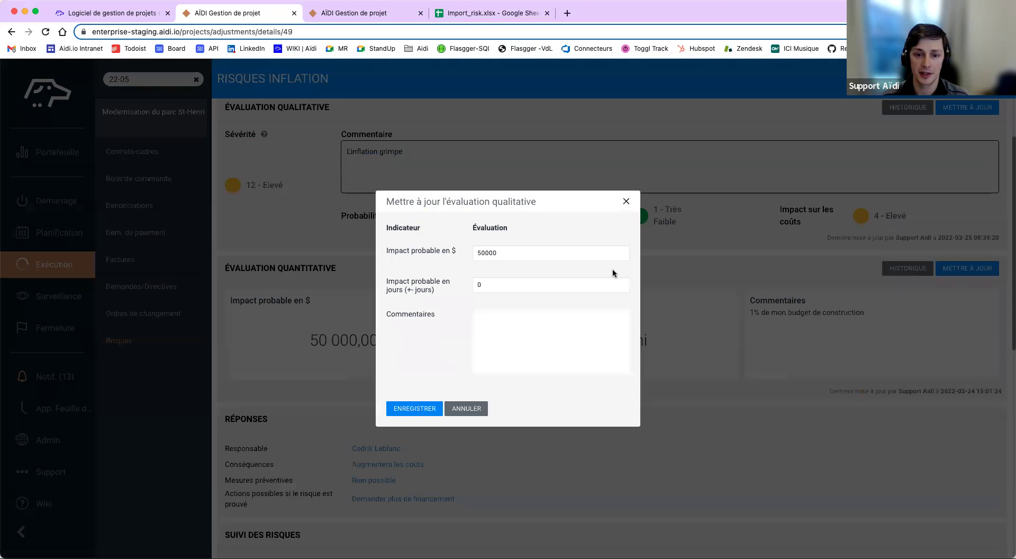
{"action": "left_click", "coordinate": [493, 252]}
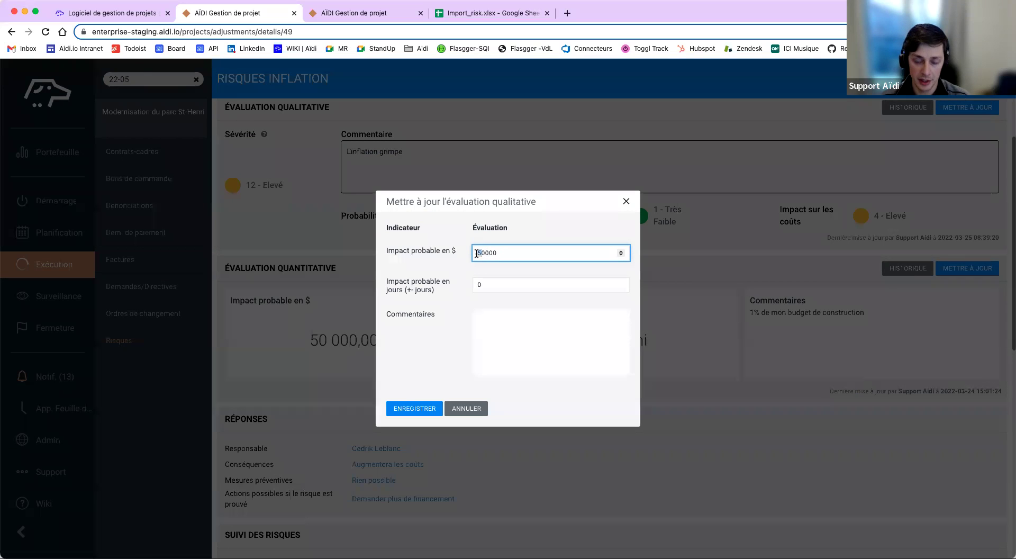
{"action": "type", "text": "6"}
{"action": "left_click", "coordinate": [502, 316]}
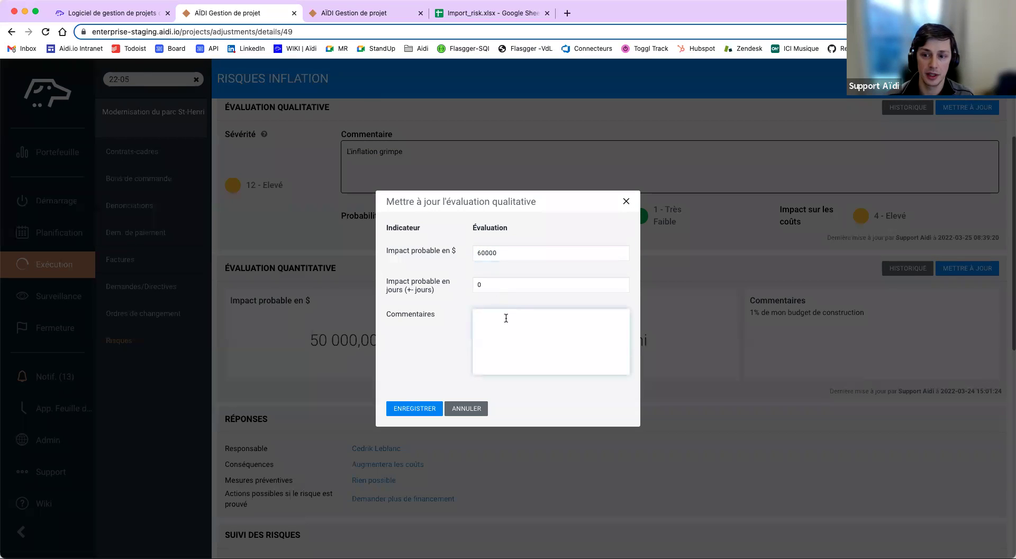
{"action": "type", "text": "1.2% de mon budget"}
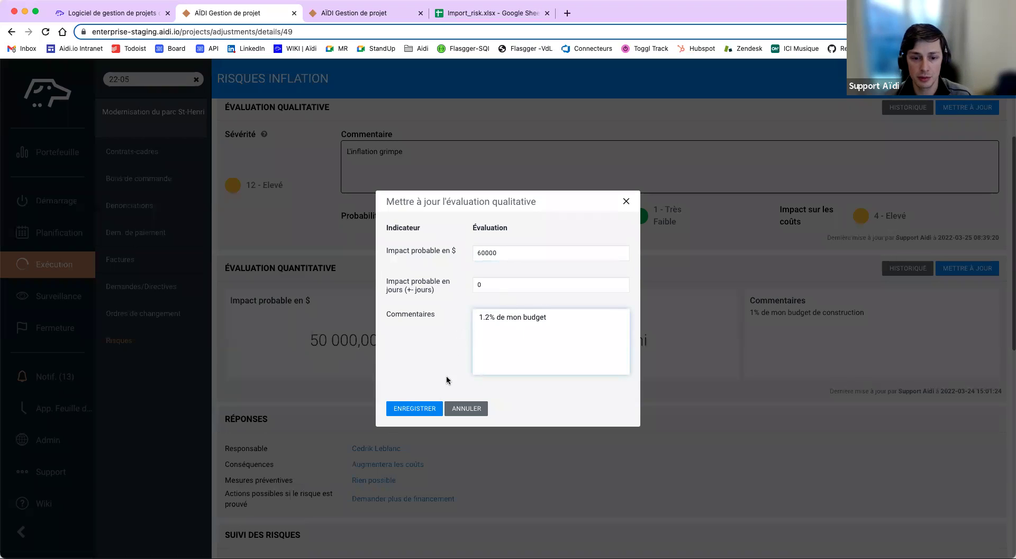
{"action": "left_click", "coordinate": [434, 409]}
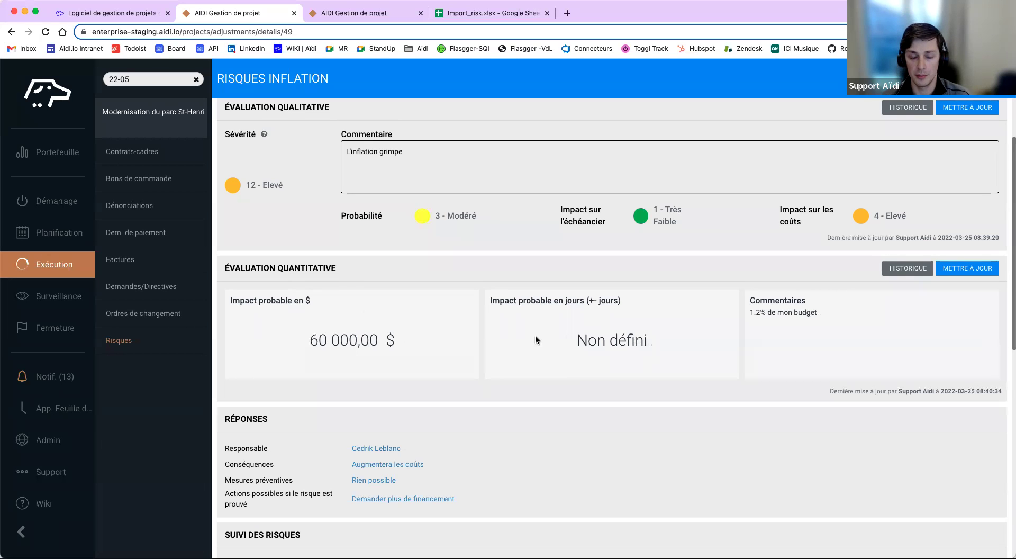
Review the change history of the quantitative evaluation, and close the log.
{"action": "left_click", "coordinate": [892, 273]}
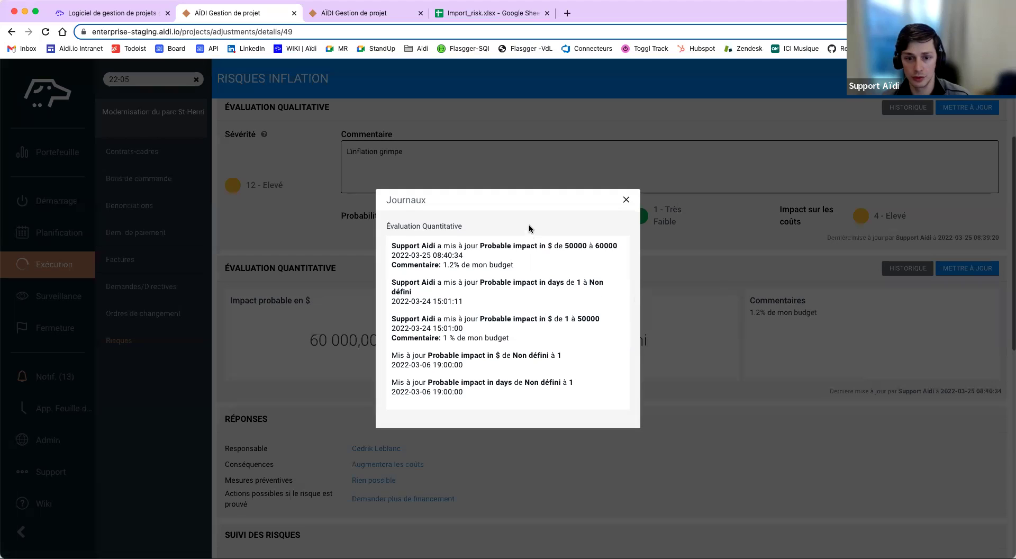
{"action": "left_click_drag", "start_coordinate": [431, 256], "coordinate": [505, 263]}
{"action": "left_click", "coordinate": [508, 262]}
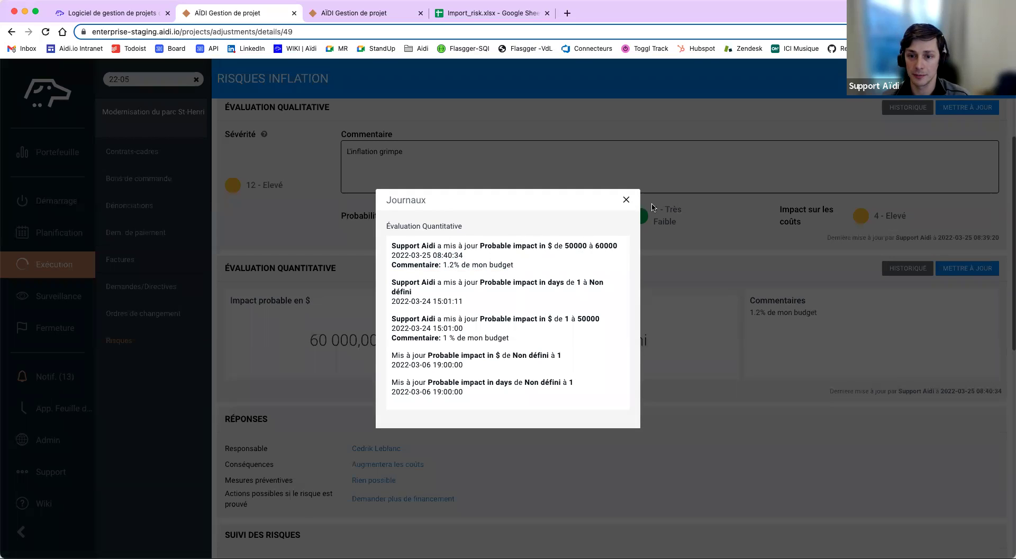
{"action": "left_click", "coordinate": [627, 200]}
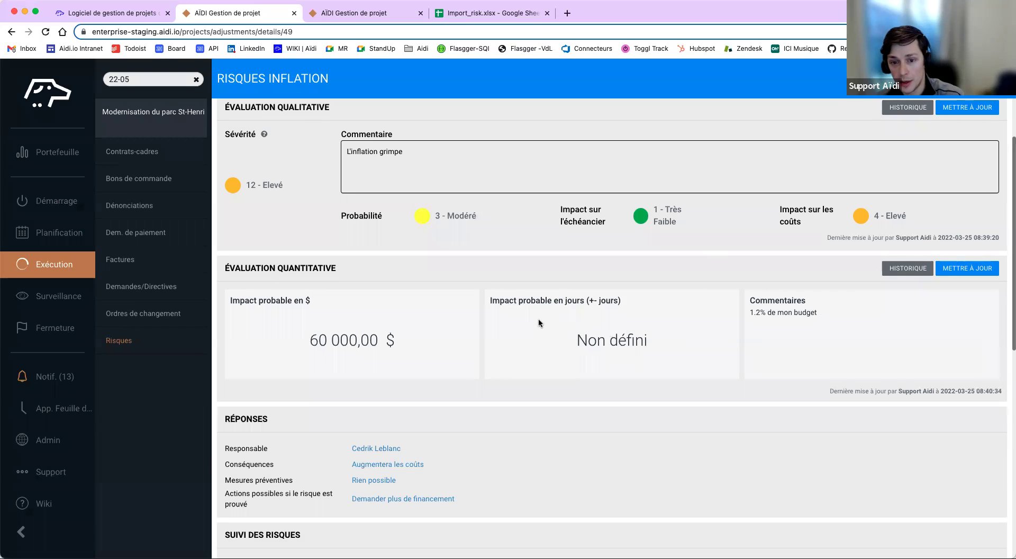
Review the risk's general information, both evaluations and the responses section with its consequences, preventive measures and possible actions.
{"action": "scroll", "coordinate": [663, 348], "scroll_direction": "up", "scroll_amount": 4}
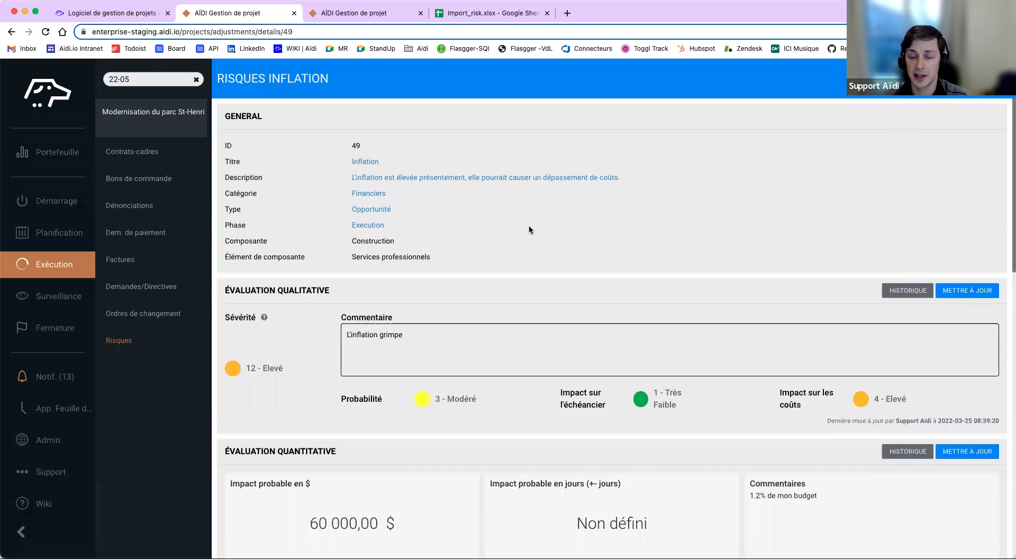
{"action": "scroll", "coordinate": [529, 225], "scroll_direction": "down", "scroll_amount": 2}
{"action": "scroll", "coordinate": [530, 229], "scroll_direction": "down", "scroll_amount": 3}
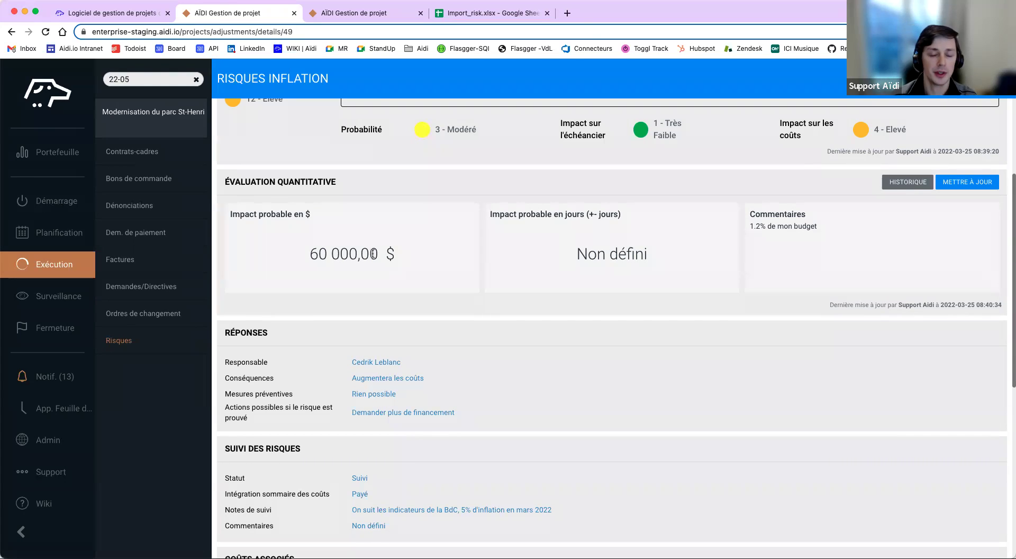
{"action": "scroll", "coordinate": [372, 262], "scroll_direction": "down", "scroll_amount": 1}
{"action": "scroll", "coordinate": [374, 258], "scroll_direction": "down", "scroll_amount": 1}
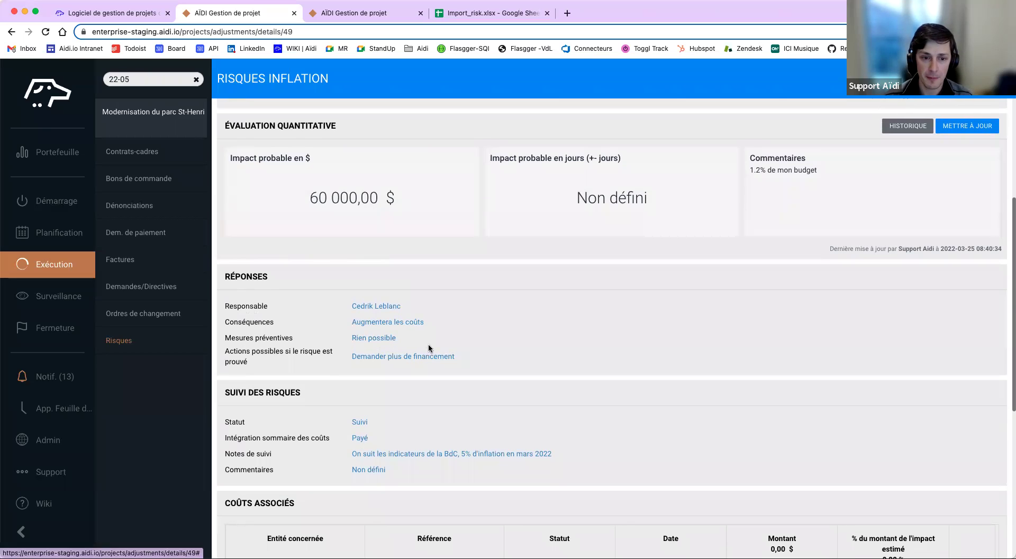
{"action": "scroll", "coordinate": [377, 288], "scroll_direction": "down", "scroll_amount": 1}
{"action": "scroll", "coordinate": [379, 294], "scroll_direction": "down", "scroll_amount": 1}
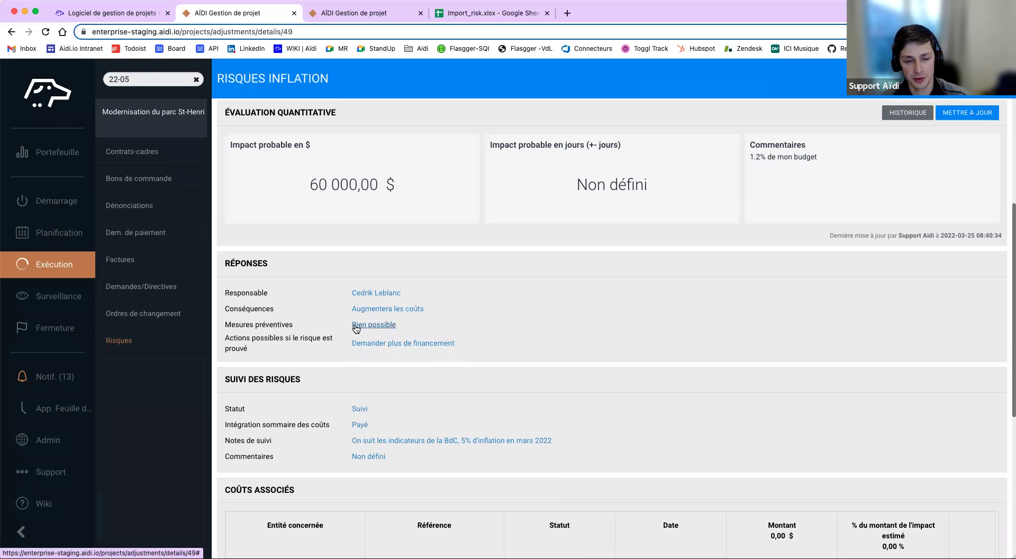
Examine the options for the risk's status and cost summary integration in the follow-up section, keeping Suivi and Payé.
{"action": "scroll", "coordinate": [618, 374], "scroll_direction": "down", "scroll_amount": 3}
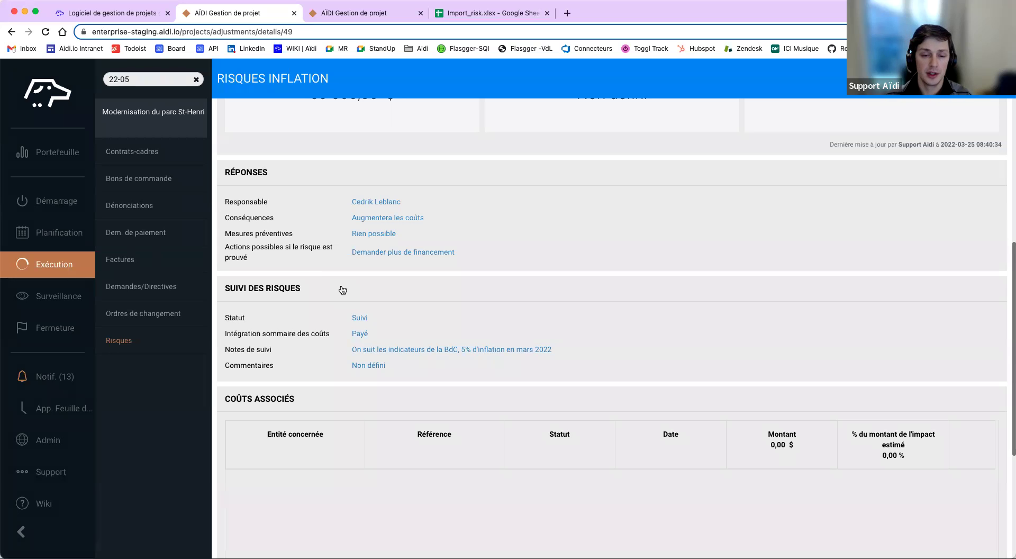
{"action": "left_click", "coordinate": [362, 318]}
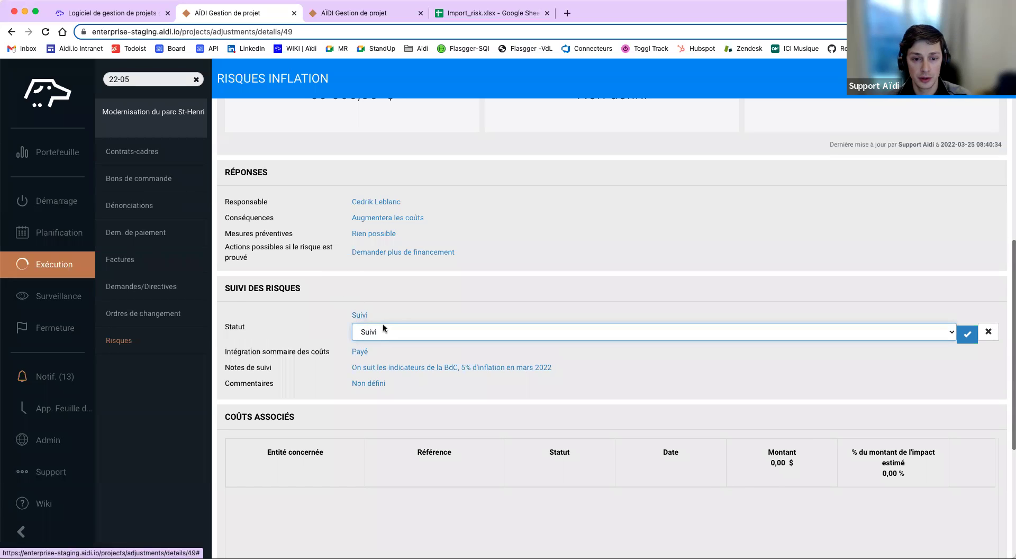
{"action": "left_click", "coordinate": [383, 329]}
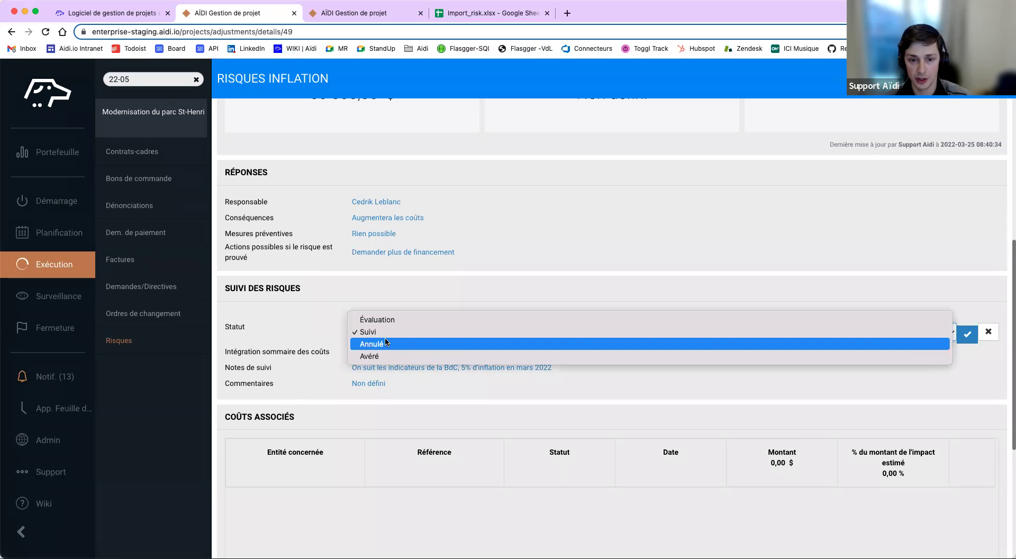
{"action": "left_click", "coordinate": [319, 310]}
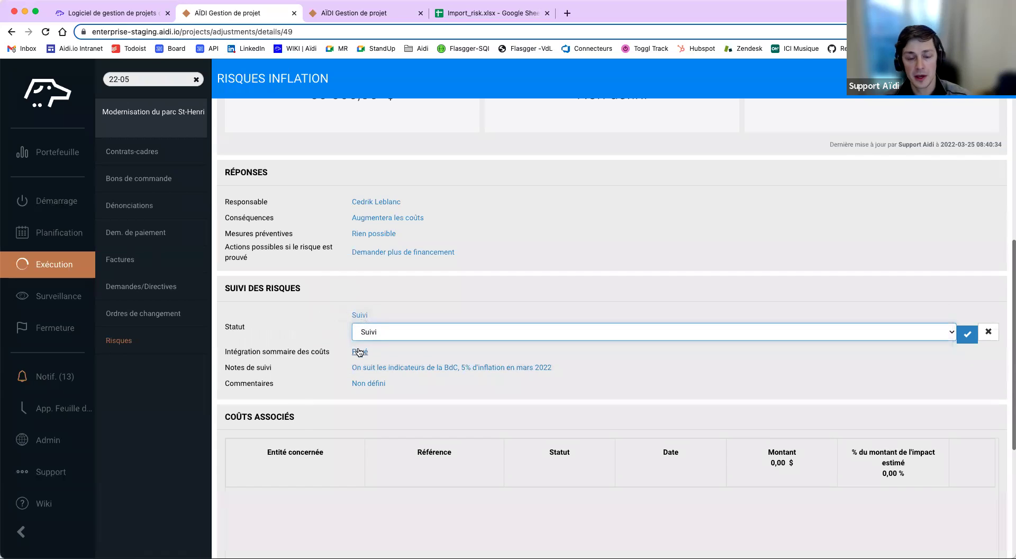
{"action": "left_click", "coordinate": [364, 352]}
{"action": "left_click", "coordinate": [373, 365]}
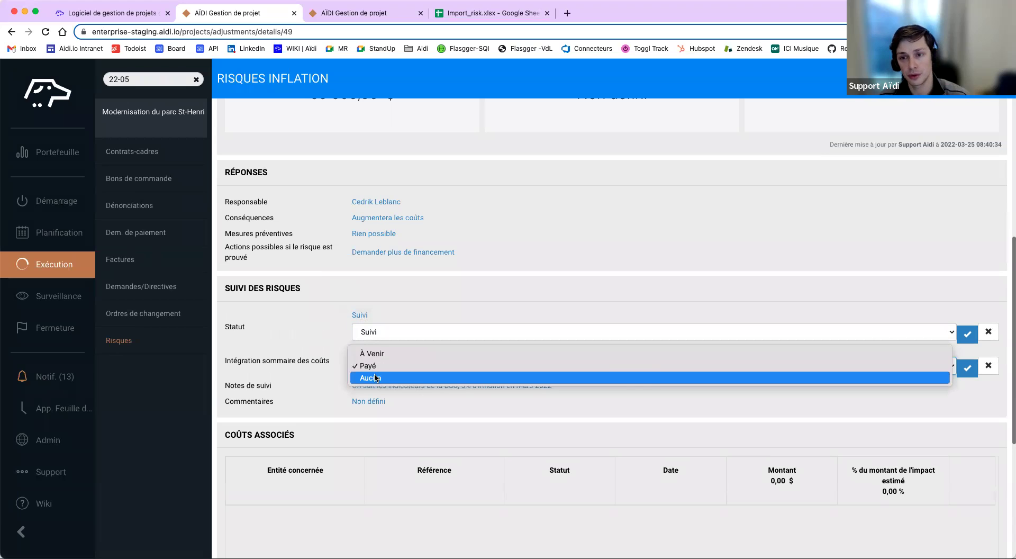
{"action": "left_click", "coordinate": [304, 334]}
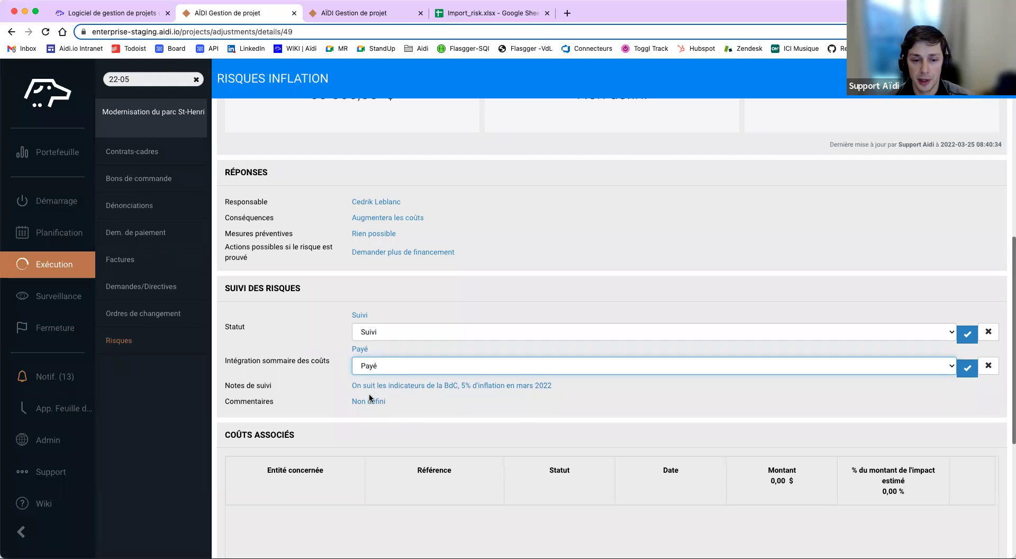
Review the risk's associated costs table, activity log and associated documents section.
{"action": "scroll", "coordinate": [373, 402], "scroll_direction": "down", "scroll_amount": 3}
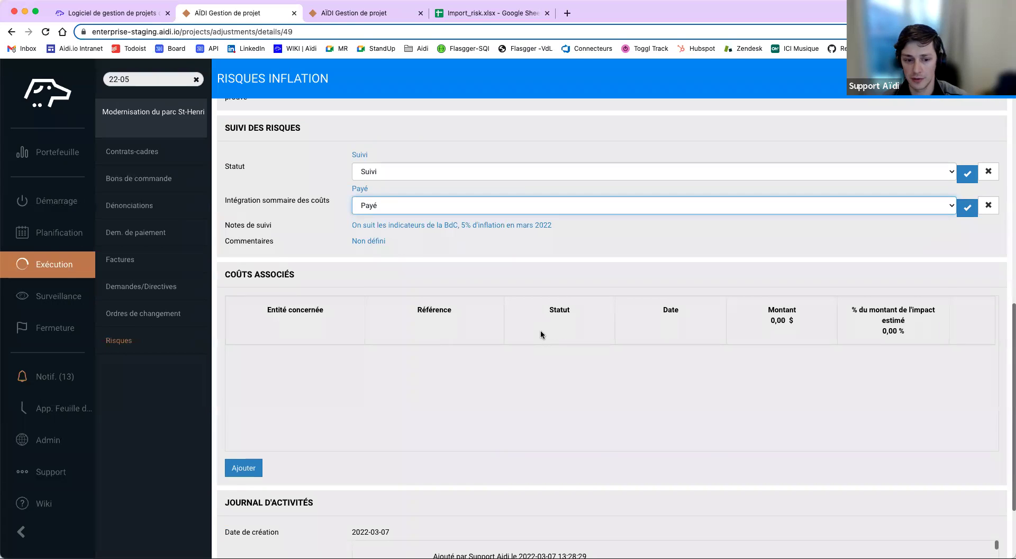
{"action": "scroll", "coordinate": [541, 331], "scroll_direction": "down", "scroll_amount": 5}
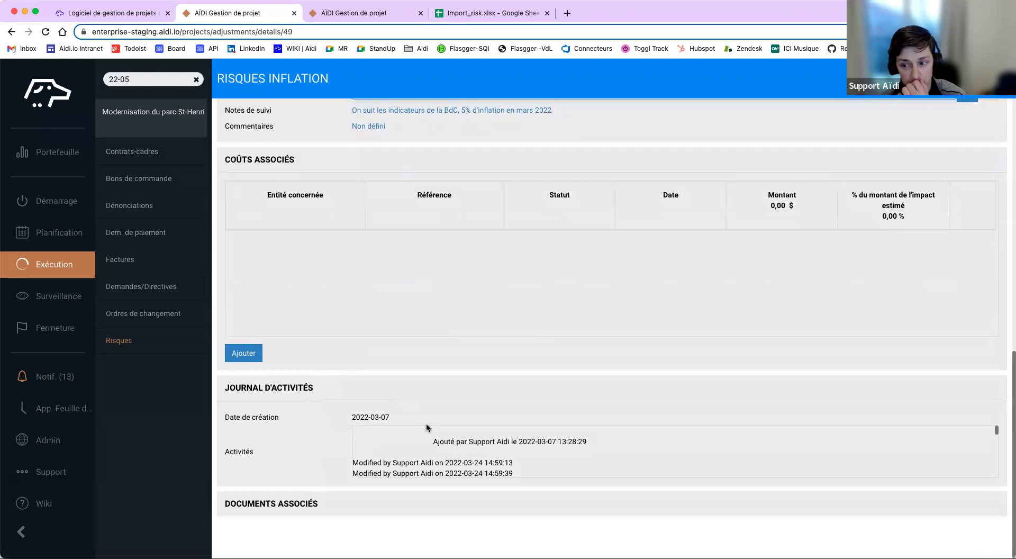
{"action": "scroll", "coordinate": [503, 443], "scroll_direction": "down", "scroll_amount": 5}
{"action": "scroll", "coordinate": [505, 447], "scroll_direction": "up", "scroll_amount": 5}
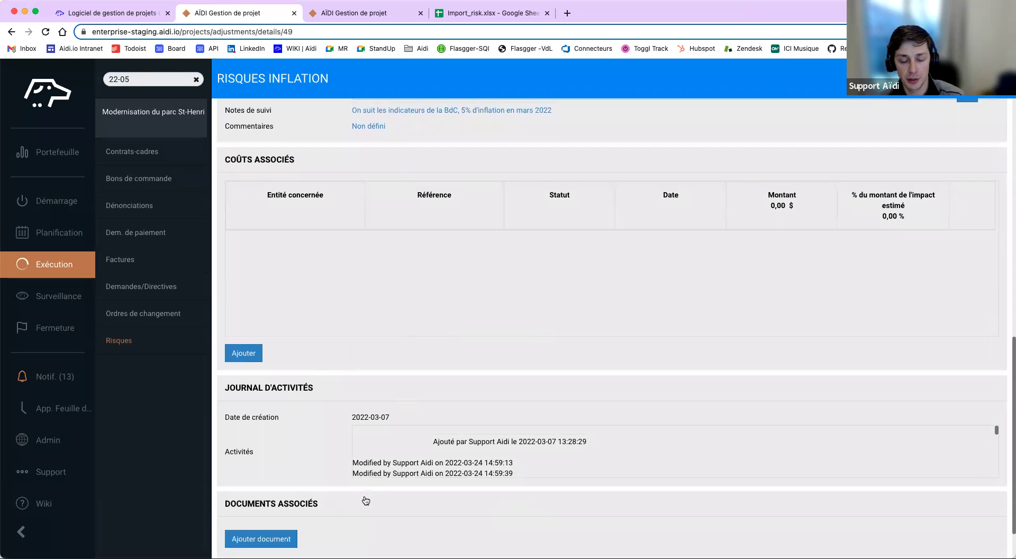
{"action": "scroll", "coordinate": [364, 498], "scroll_direction": "down", "scroll_amount": 2}
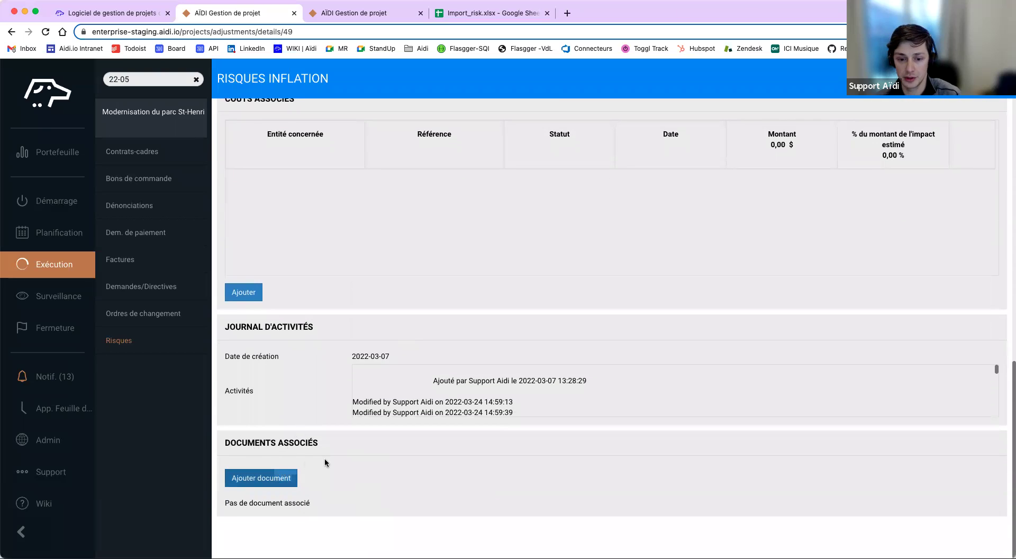
Return to the project's risk list and open the occurred risk 114, Changement de conception.
{"action": "scroll", "coordinate": [348, 464], "scroll_direction": "up", "scroll_amount": 15}
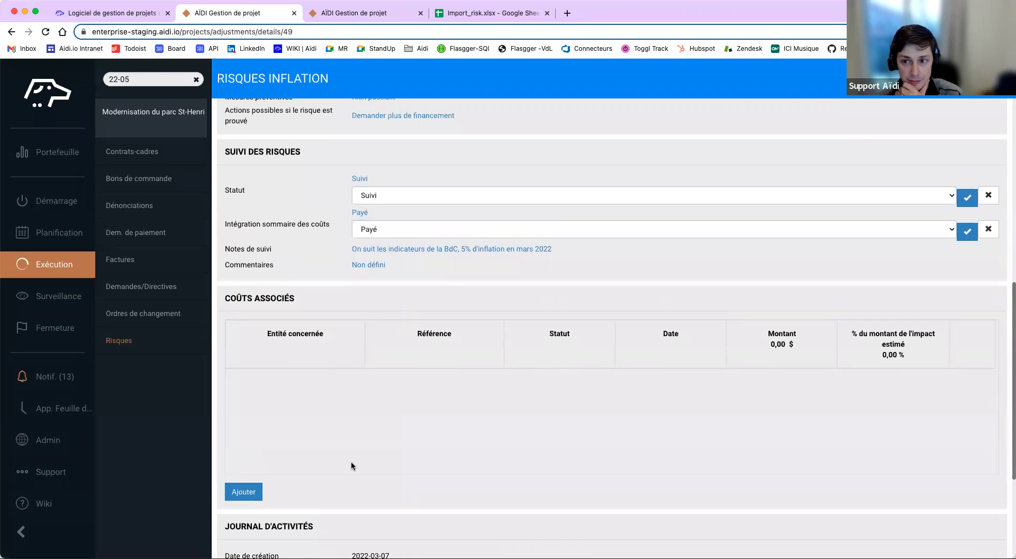
{"action": "key", "text": "super+bracketleft"}
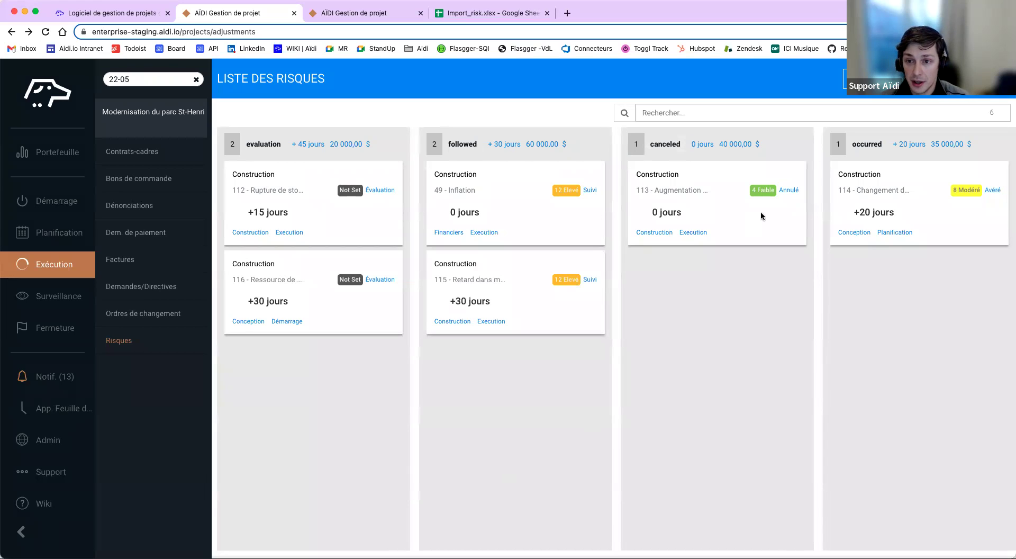
{"action": "left_click", "coordinate": [891, 195]}
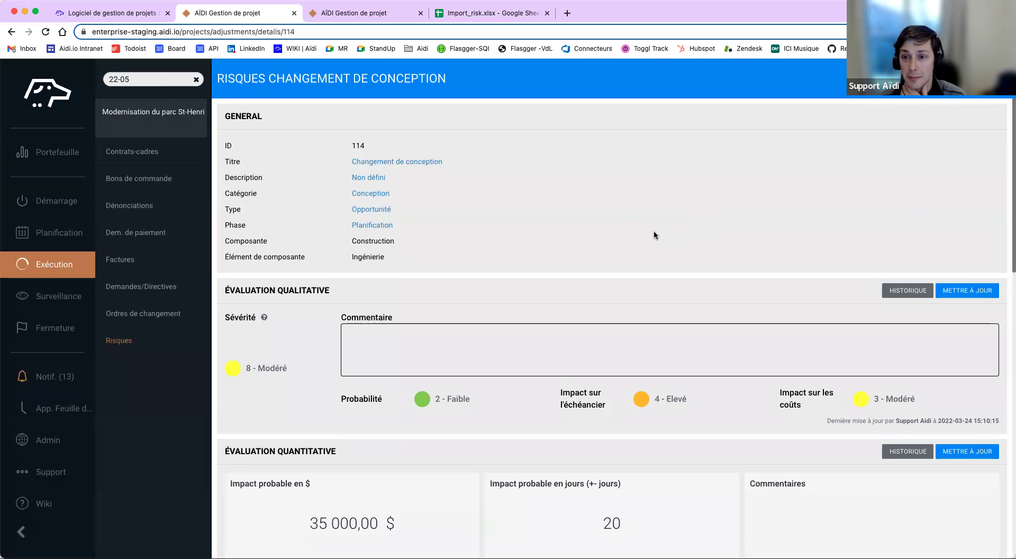
Review the risk's general information, qualitative and quantitative evaluations, responses, follow-up and associated costs sections.
{"action": "scroll", "coordinate": [654, 234], "scroll_direction": "down", "scroll_amount": 3}
{"action": "scroll", "coordinate": [655, 234], "scroll_direction": "down", "scroll_amount": 1}
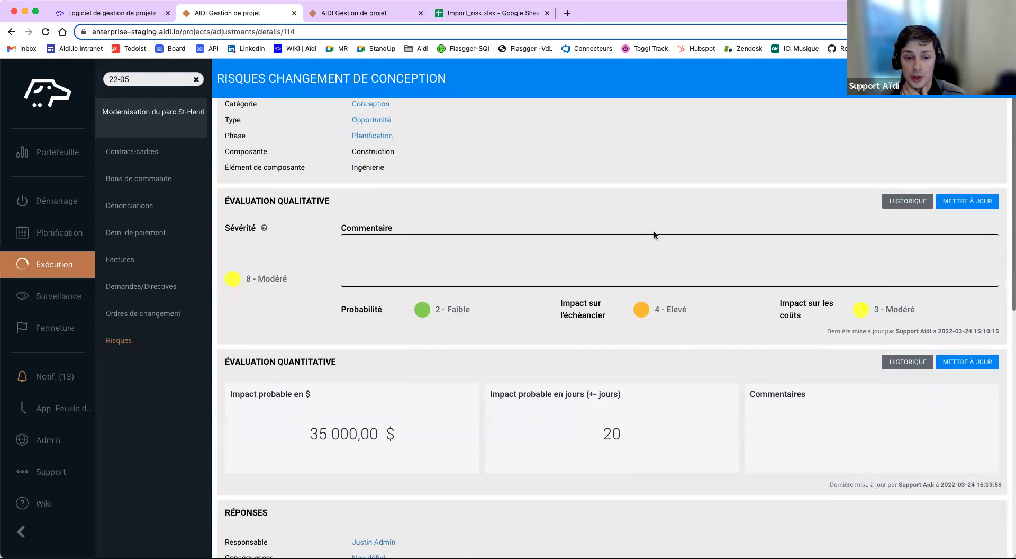
{"action": "scroll", "coordinate": [654, 234], "scroll_direction": "up", "scroll_amount": 4}
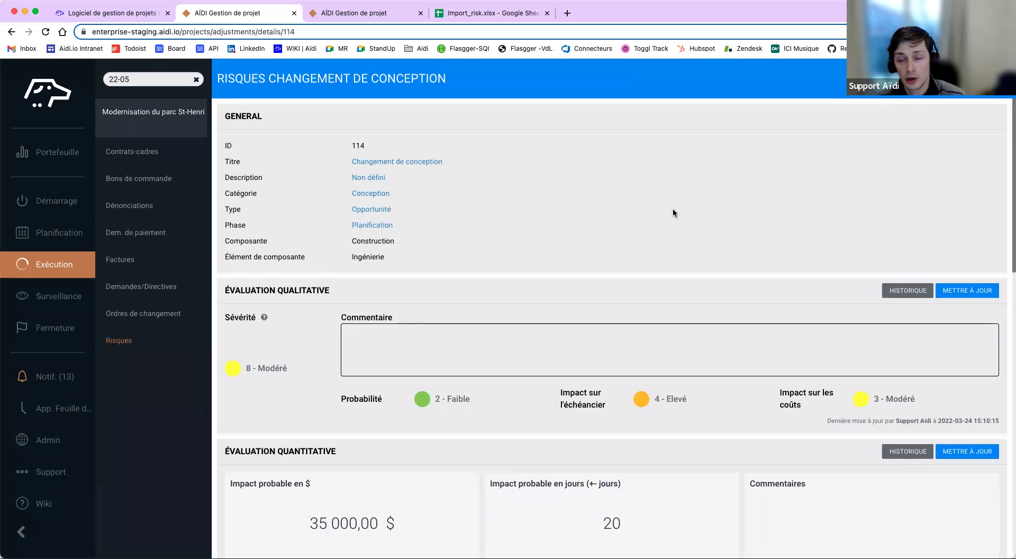
{"action": "scroll", "coordinate": [638, 243], "scroll_direction": "down", "scroll_amount": 1}
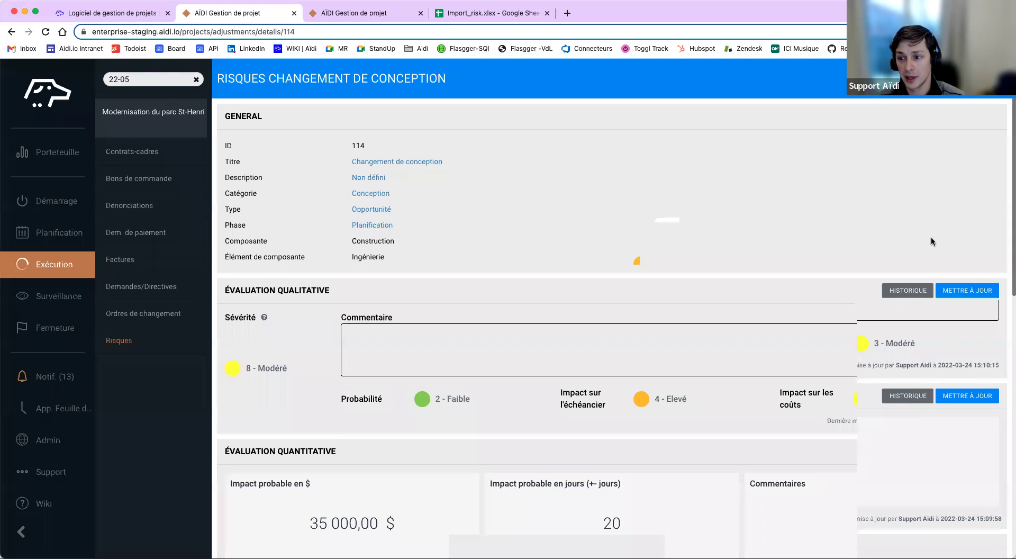
{"action": "scroll", "coordinate": [1007, 286], "scroll_direction": "down", "scroll_amount": 2}
{"action": "scroll", "coordinate": [1007, 290], "scroll_direction": "down", "scroll_amount": 1}
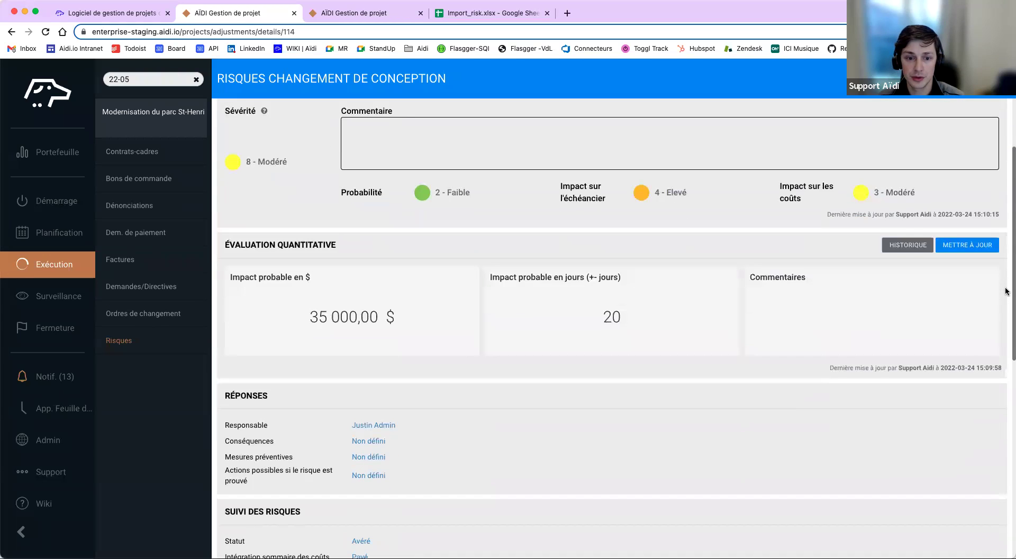
{"action": "scroll", "coordinate": [1007, 291], "scroll_direction": "down", "scroll_amount": 1}
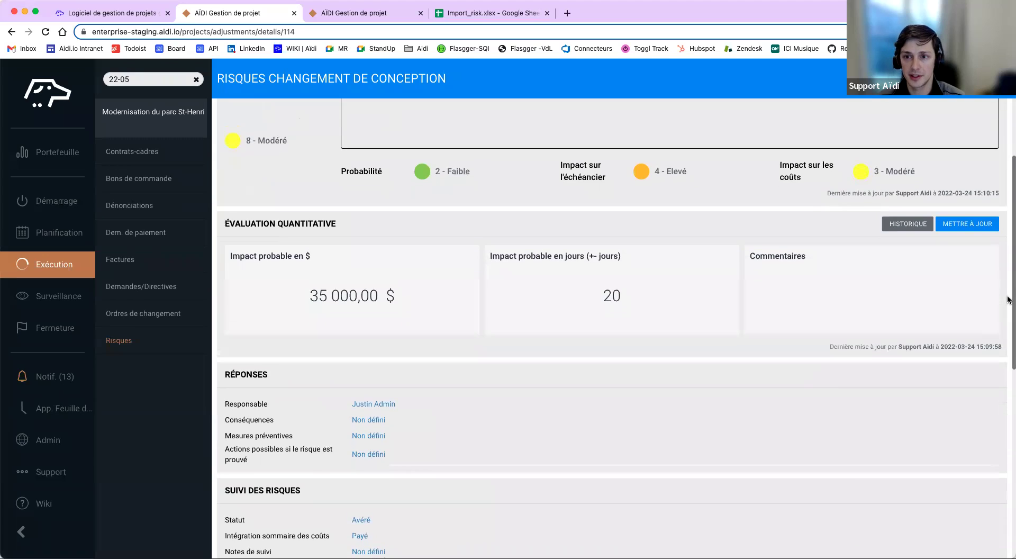
{"action": "scroll", "coordinate": [1008, 313], "scroll_direction": "down", "scroll_amount": 4}
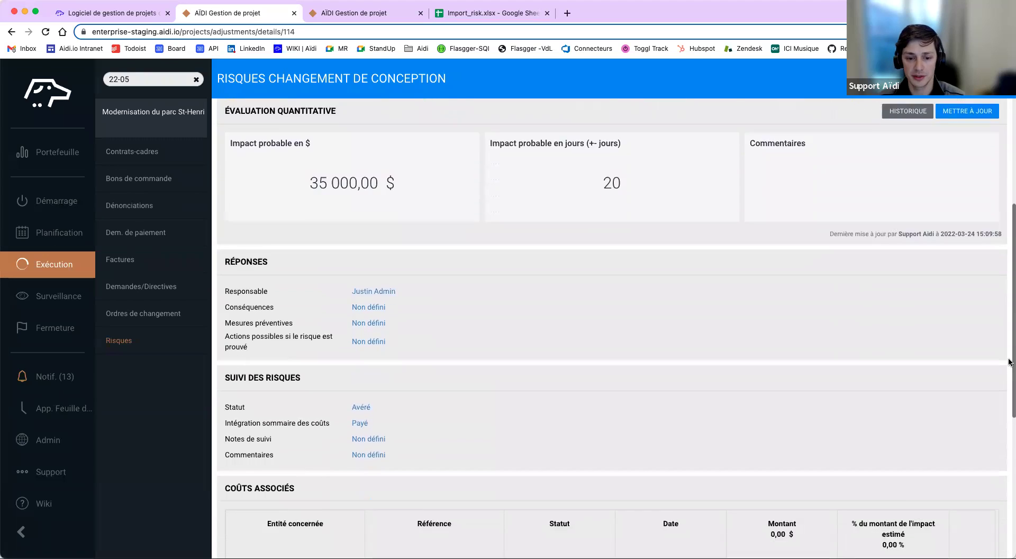
{"action": "scroll", "coordinate": [1004, 412], "scroll_direction": "down", "scroll_amount": 1}
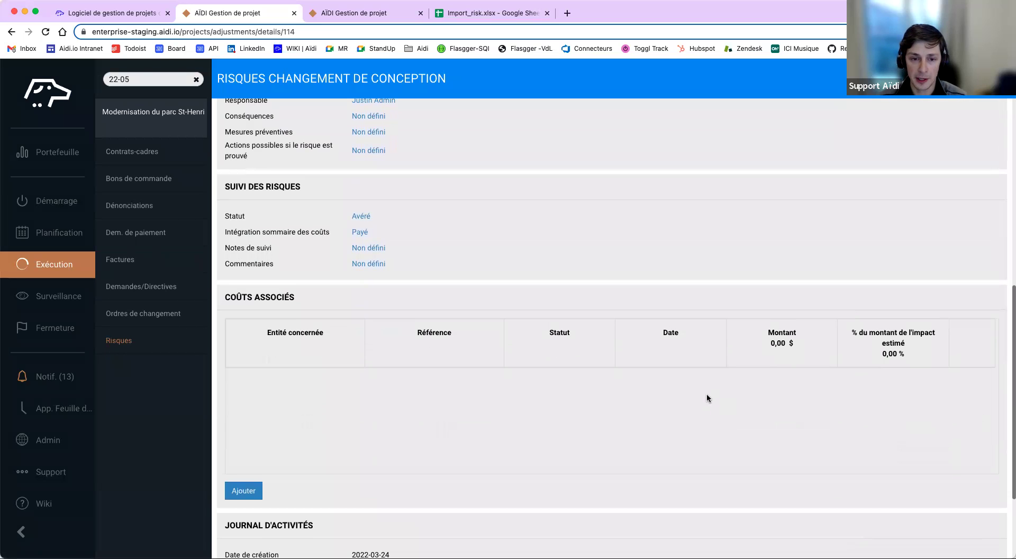
{"action": "scroll", "coordinate": [706, 395], "scroll_direction": "up", "scroll_amount": 6}
{"action": "scroll", "coordinate": [706, 389], "scroll_direction": "up", "scroll_amount": 4}
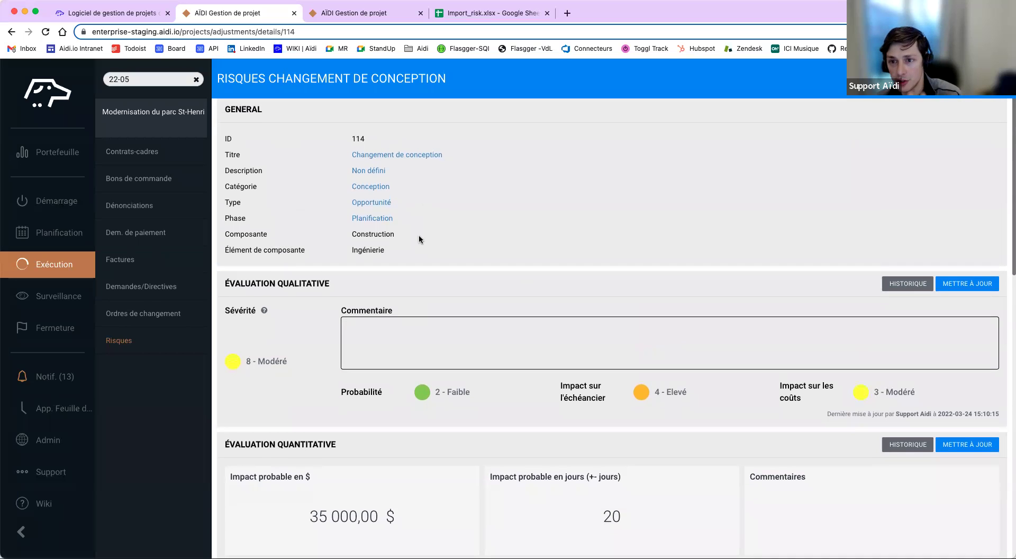
Add an associated cost of type Facture referencing "Facture changement conception" from ABC Architectures.
{"action": "scroll", "coordinate": [420, 239], "scroll_direction": "down", "scroll_amount": 7}
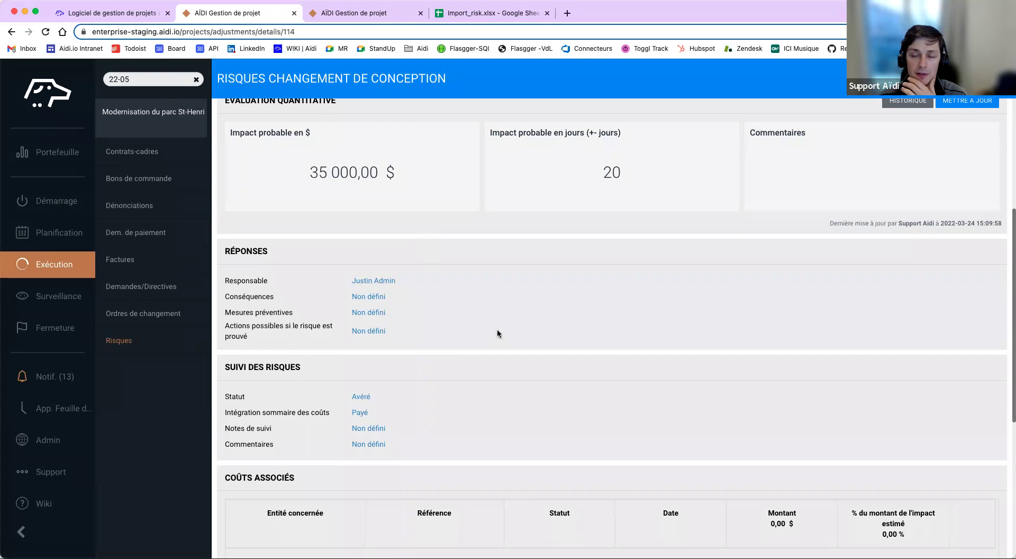
{"action": "scroll", "coordinate": [498, 332], "scroll_direction": "down", "scroll_amount": 1}
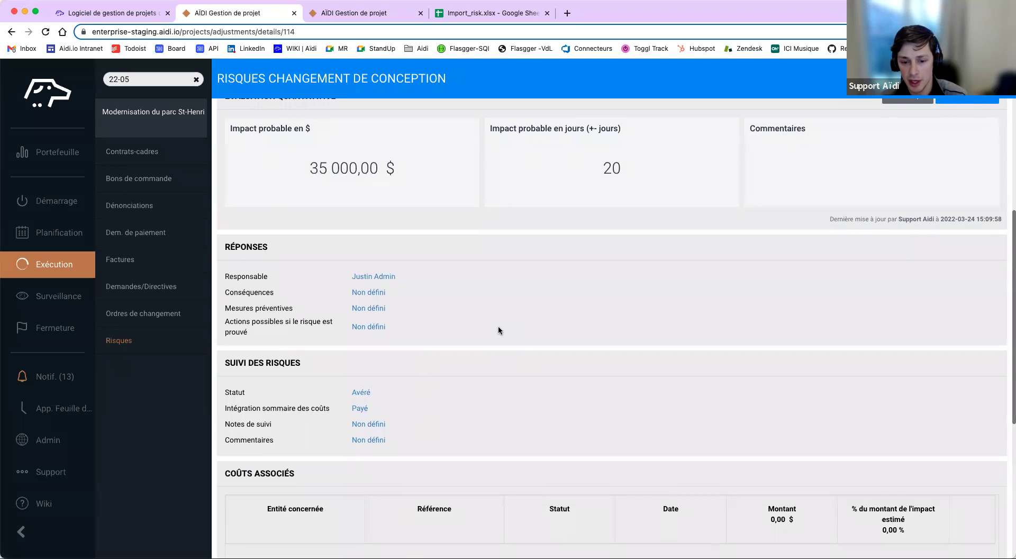
{"action": "scroll", "coordinate": [498, 331], "scroll_direction": "down", "scroll_amount": 2}
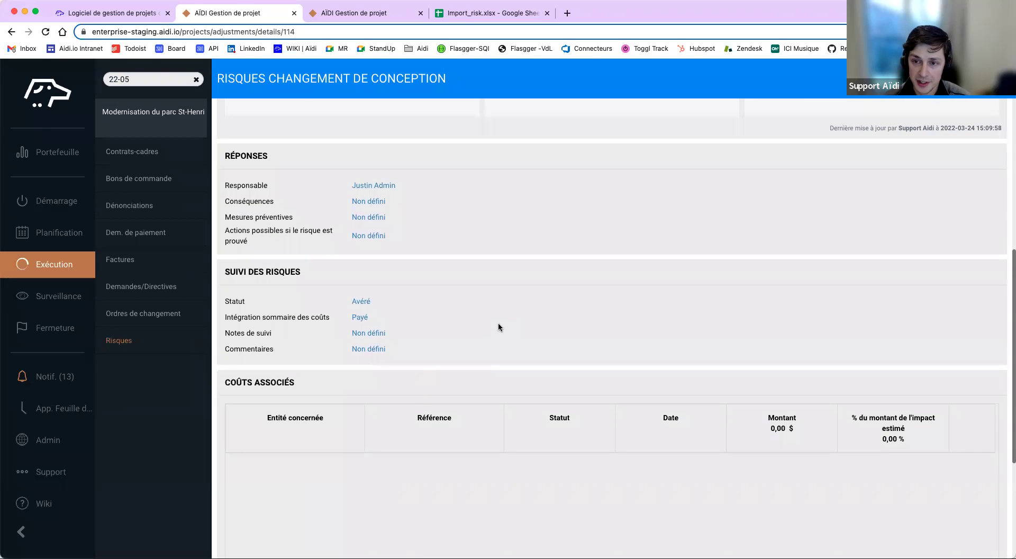
{"action": "scroll", "coordinate": [498, 327], "scroll_direction": "down", "scroll_amount": 2}
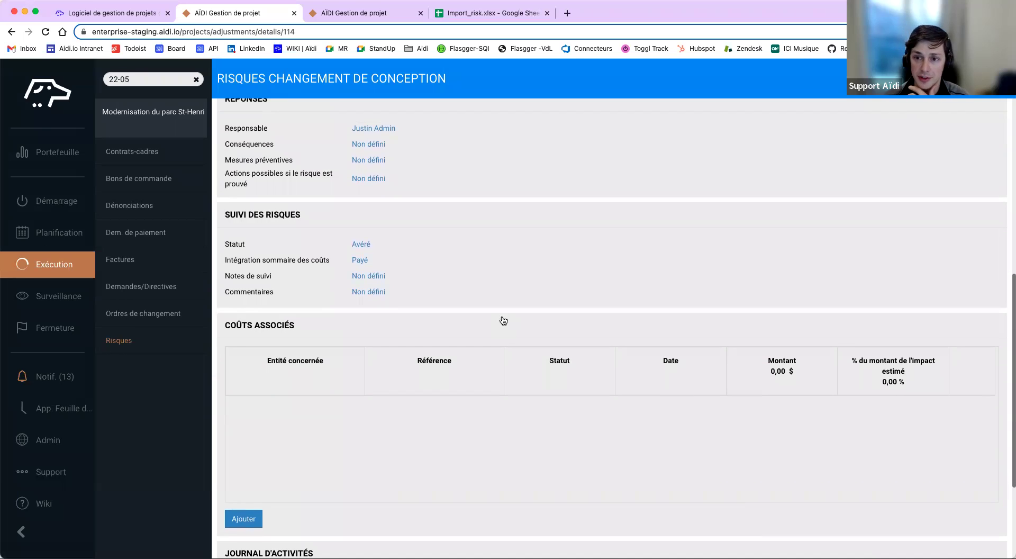
{"action": "scroll", "coordinate": [338, 443], "scroll_direction": "down", "scroll_amount": 1}
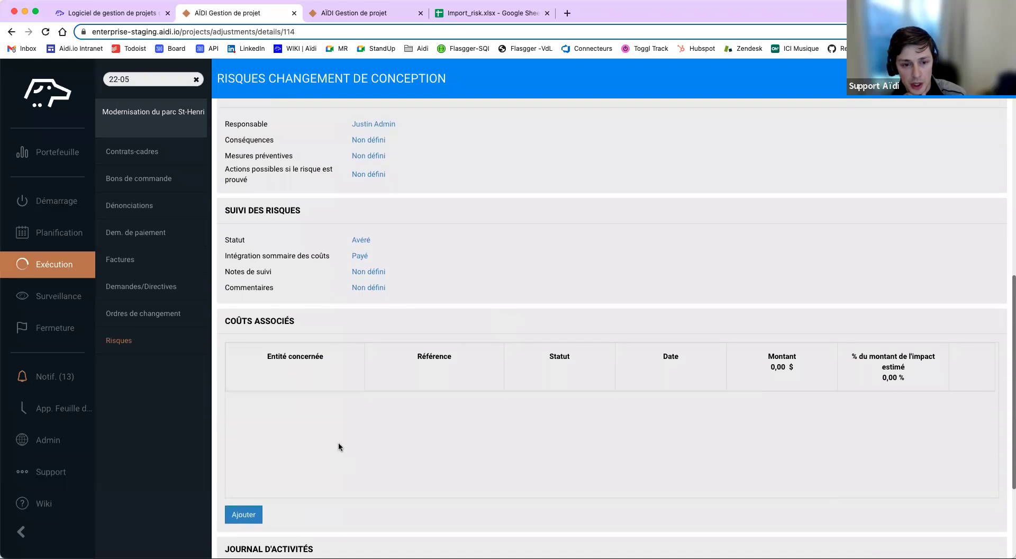
{"action": "left_click", "coordinate": [244, 509]}
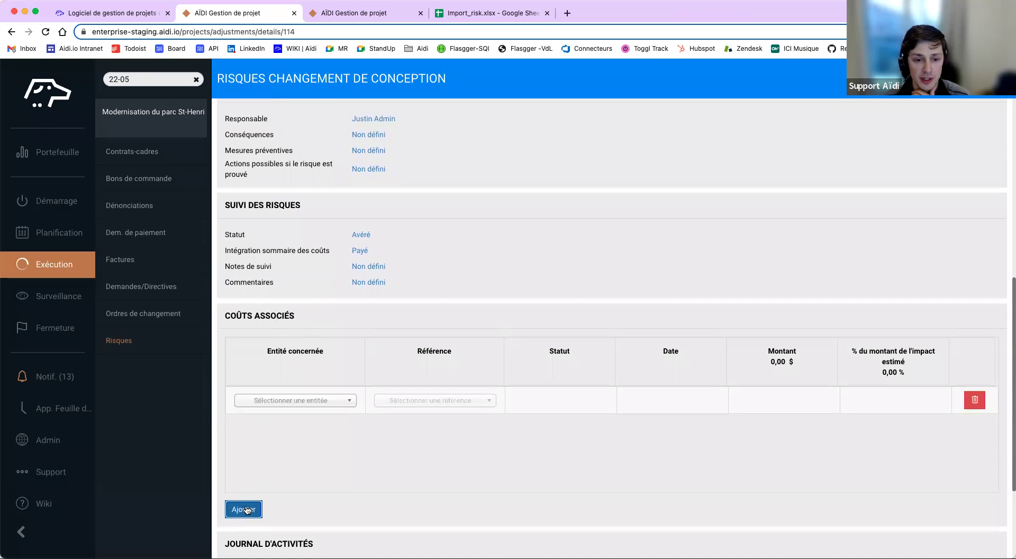
{"action": "left_click", "coordinate": [351, 403]}
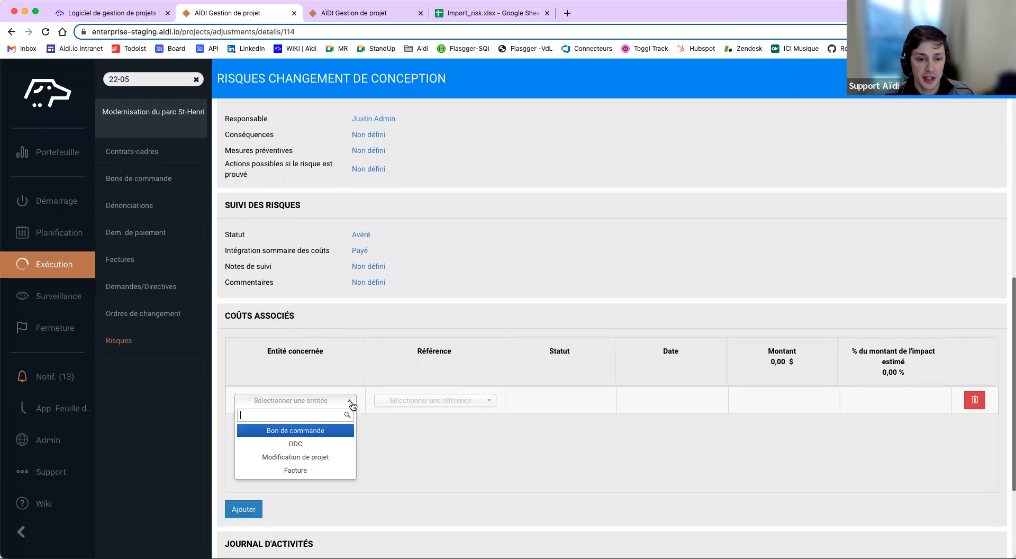
{"action": "left_click", "coordinate": [332, 470]}
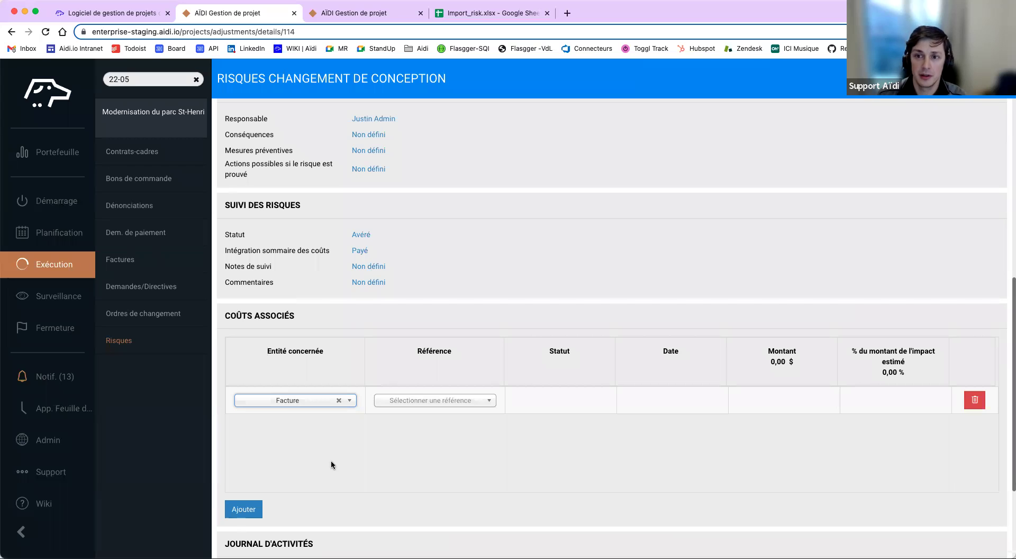
{"action": "left_click", "coordinate": [453, 401]}
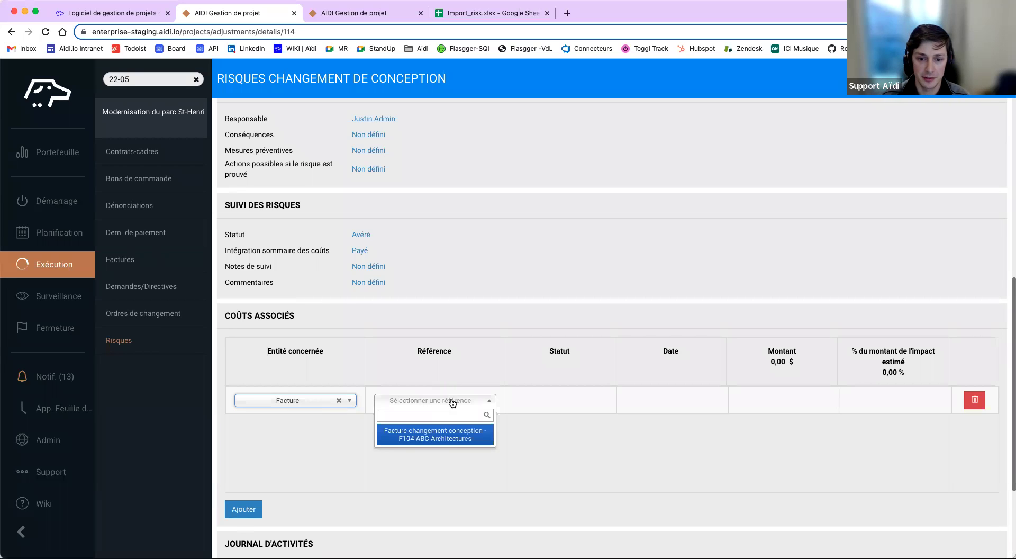
{"action": "left_click", "coordinate": [453, 437]}
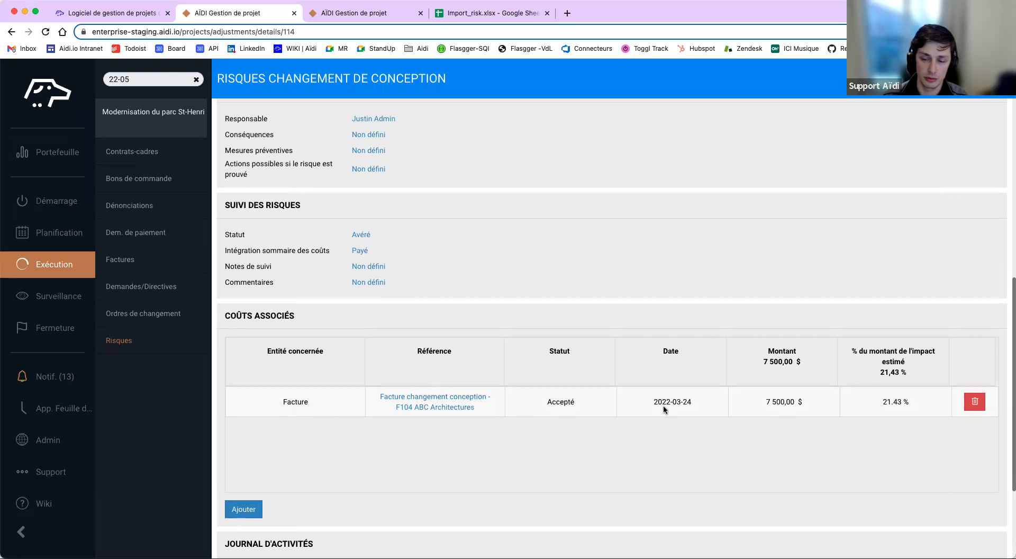
Examine the linked invoice's date, amount and percentage of estimated impact against the probable impact in the quantitative evaluation.
{"action": "left_click_drag", "start_coordinate": [748, 407], "coordinate": [818, 405]}
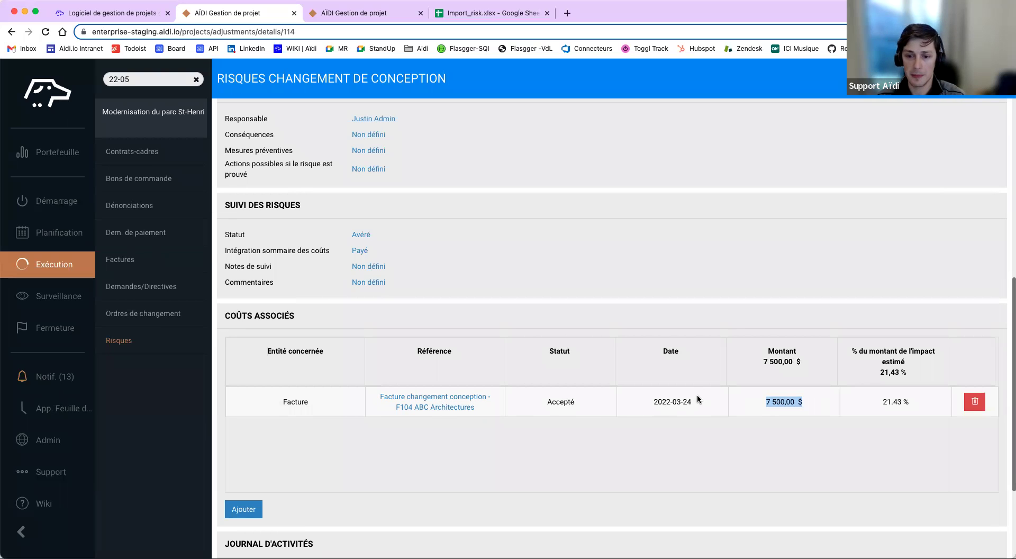
{"action": "left_click_drag", "start_coordinate": [666, 398], "coordinate": [653, 401]}
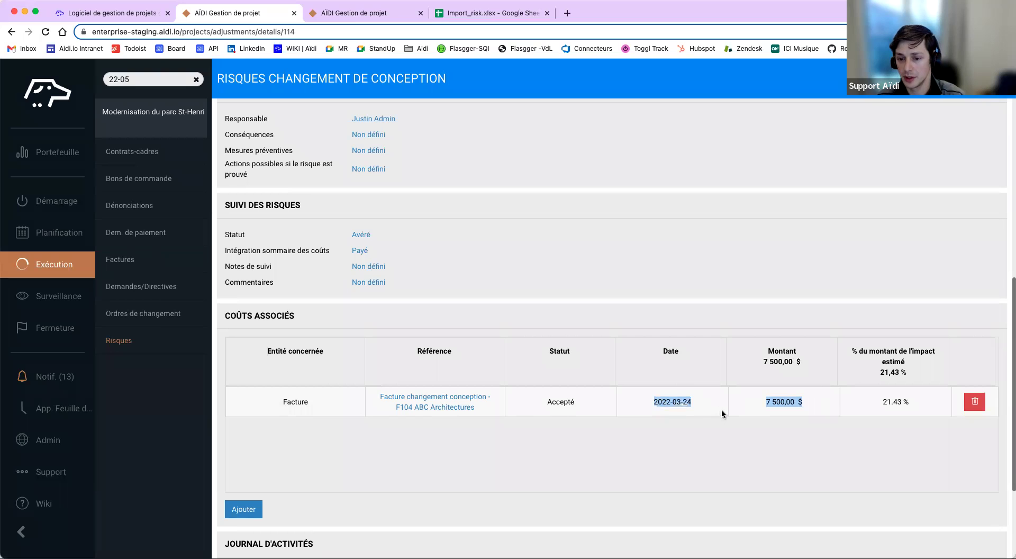
{"action": "left_click", "coordinate": [802, 395]}
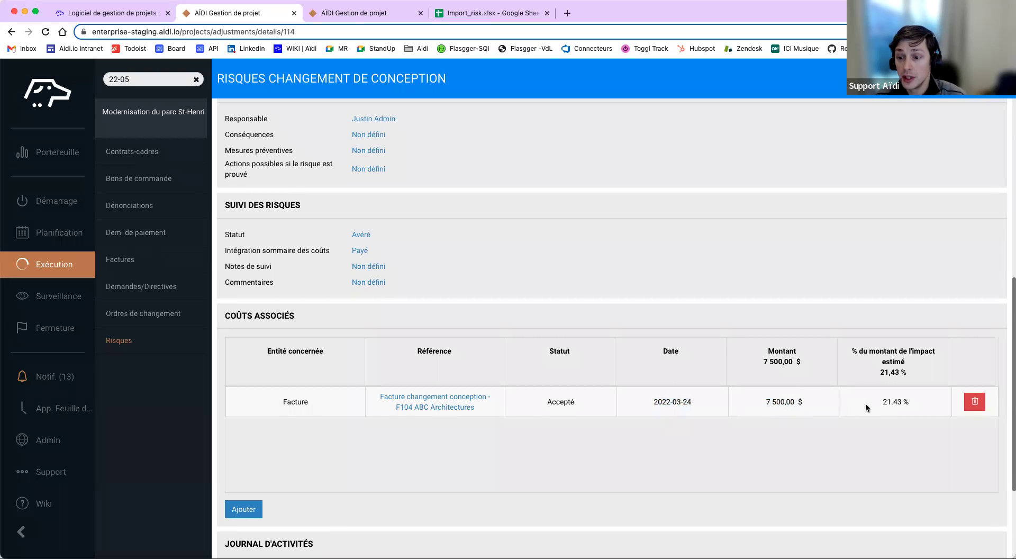
{"action": "left_click_drag", "start_coordinate": [813, 400], "coordinate": [764, 399]}
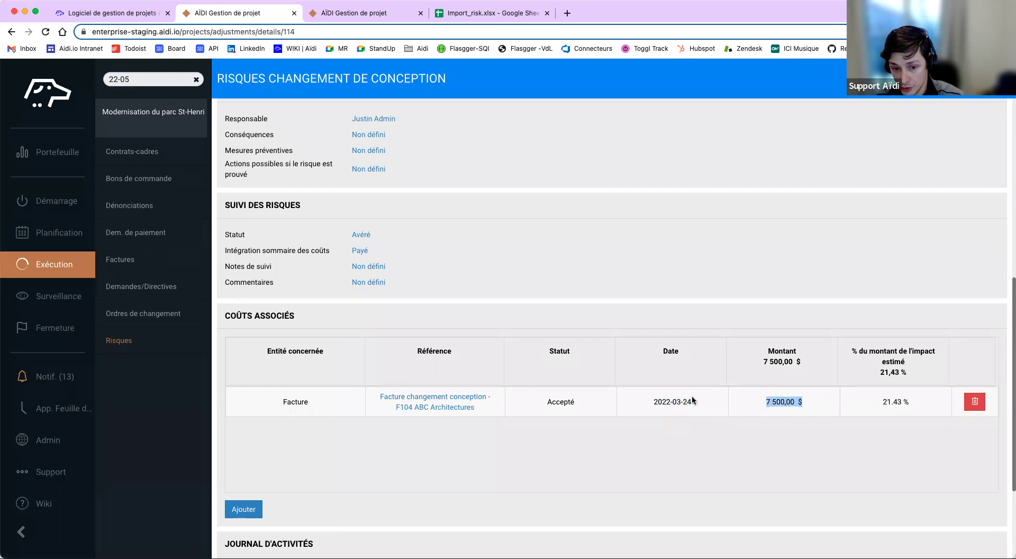
{"action": "scroll", "coordinate": [809, 406], "scroll_direction": "up", "scroll_amount": 1}
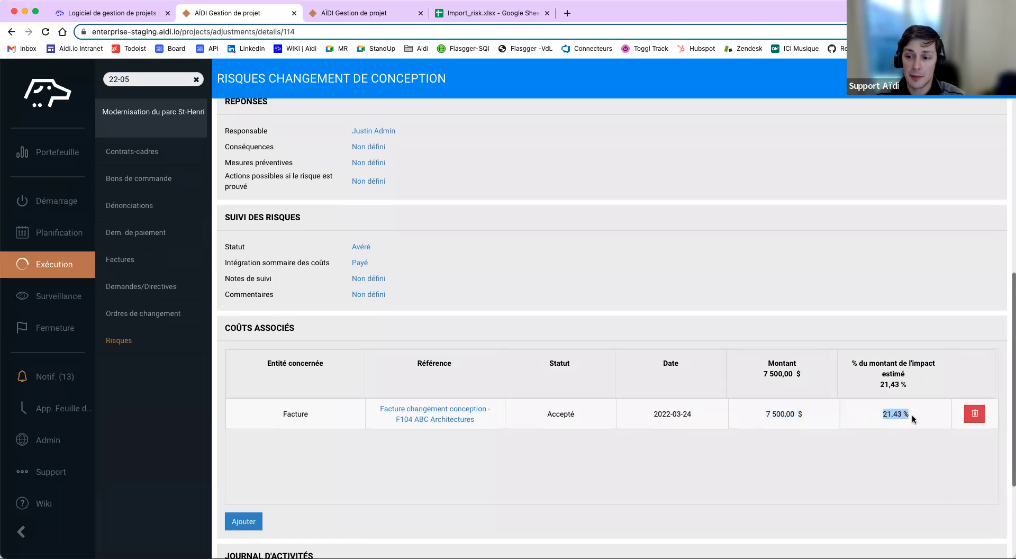
{"action": "scroll", "coordinate": [562, 323], "scroll_direction": "up", "scroll_amount": 5}
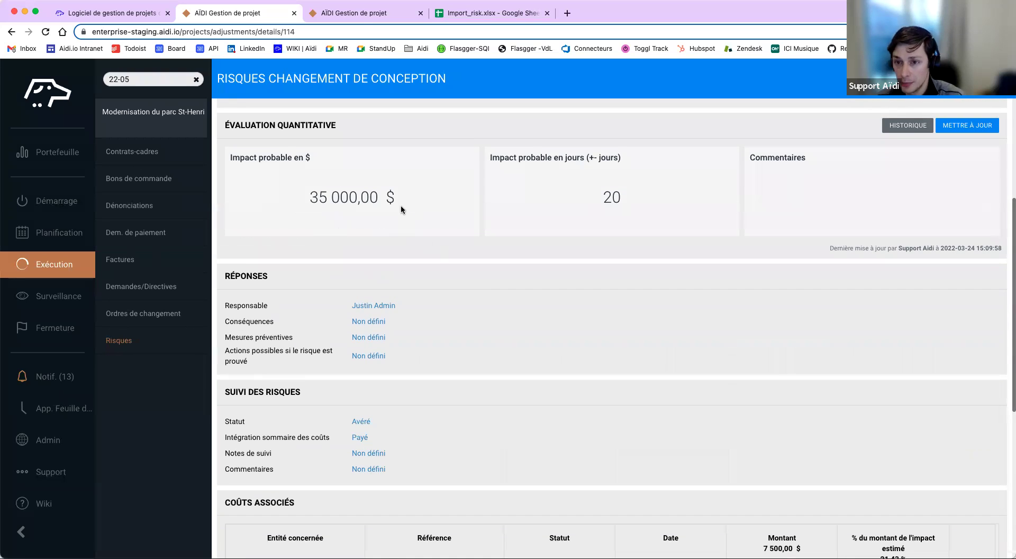
{"action": "scroll", "coordinate": [478, 257], "scroll_direction": "down", "scroll_amount": 5}
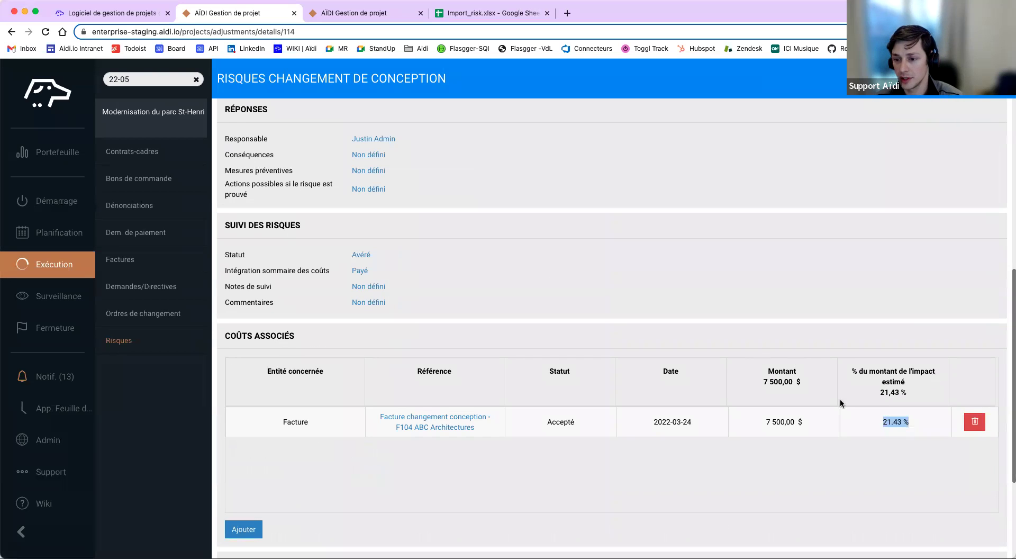
{"action": "scroll", "coordinate": [685, 369], "scroll_direction": "up", "scroll_amount": 9}
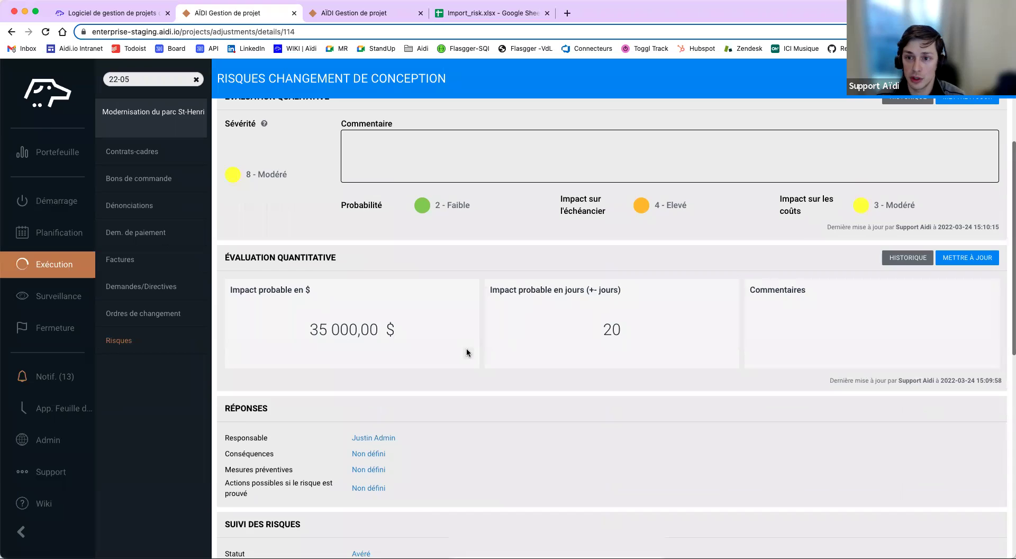
{"action": "scroll", "coordinate": [467, 353], "scroll_direction": "down", "scroll_amount": 2}
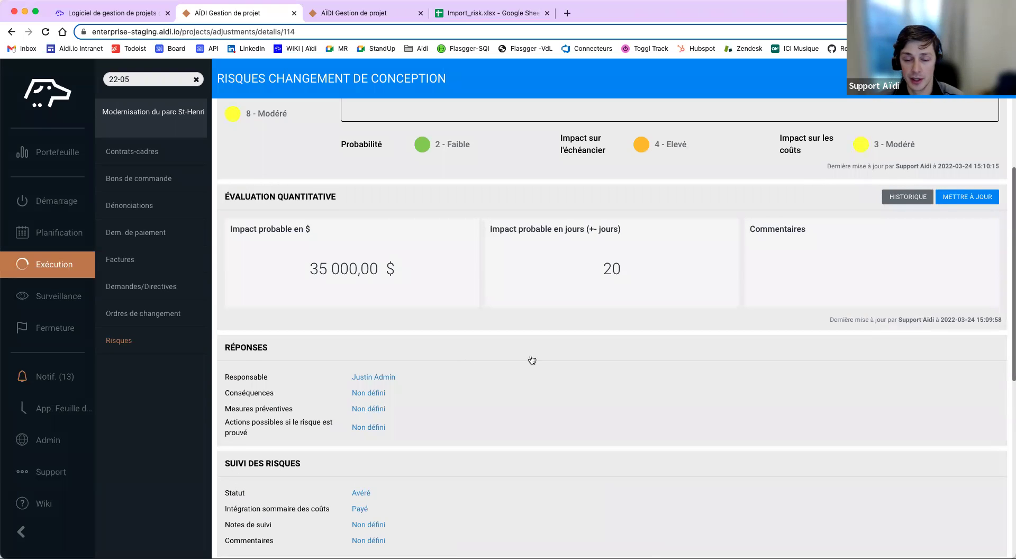
Add a second associated cost of type ODC referencing "ODC-1 - Changement de conception (ABC Architectures)".
{"action": "scroll", "coordinate": [556, 363], "scroll_direction": "down", "scroll_amount": 2}
{"action": "scroll", "coordinate": [588, 355], "scroll_direction": "down", "scroll_amount": 5}
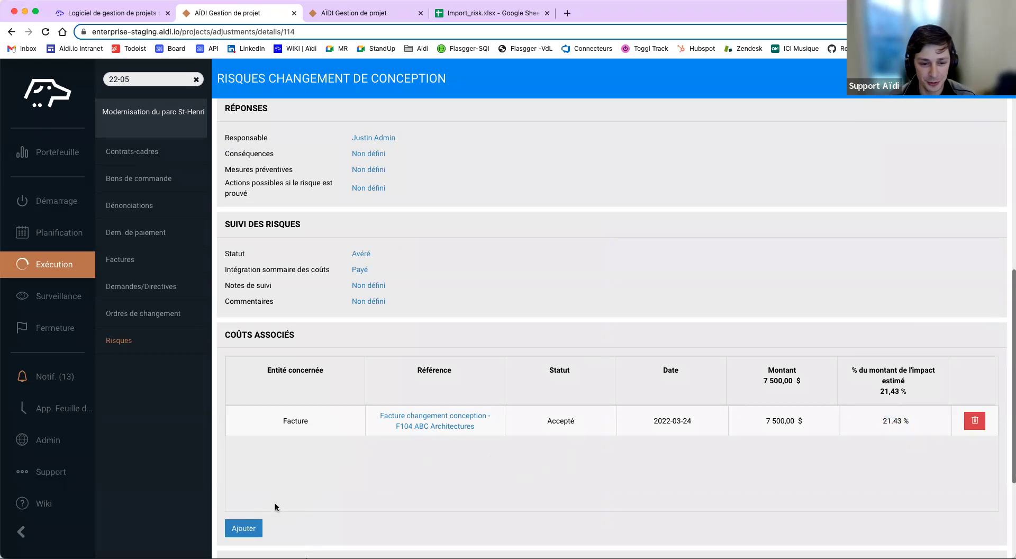
{"action": "left_click", "coordinate": [257, 530]}
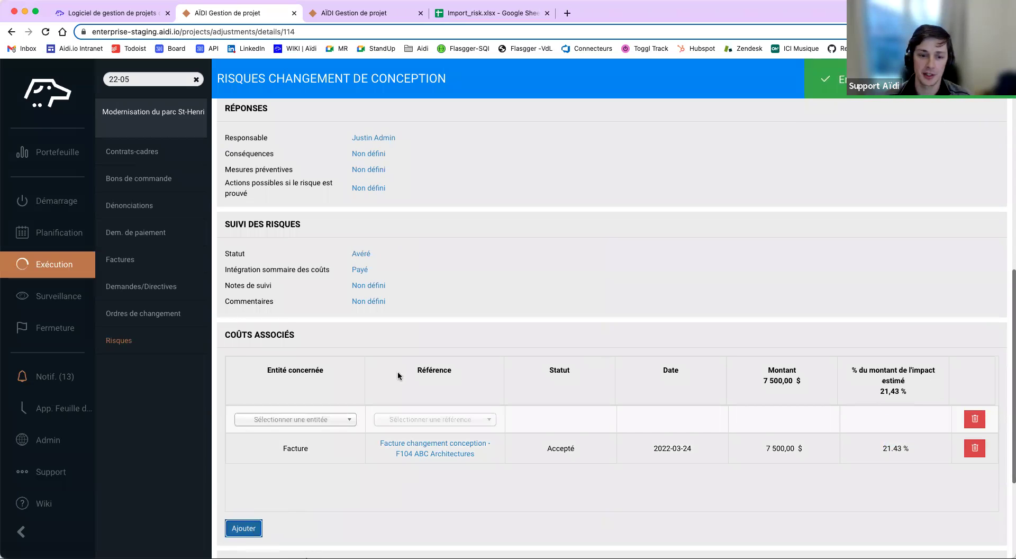
{"action": "left_click", "coordinate": [350, 420]}
{"action": "left_click", "coordinate": [332, 463]}
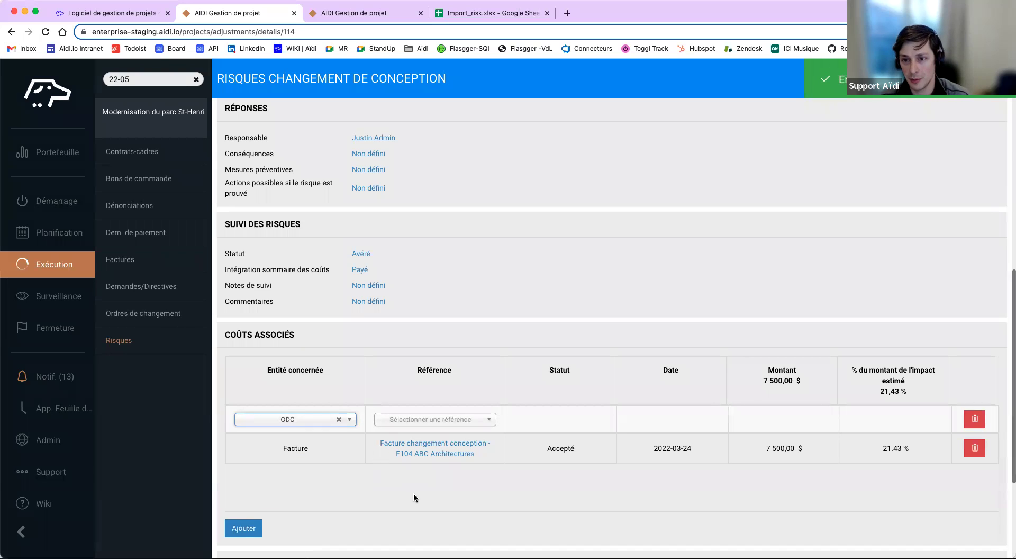
{"action": "left_click", "coordinate": [451, 420]}
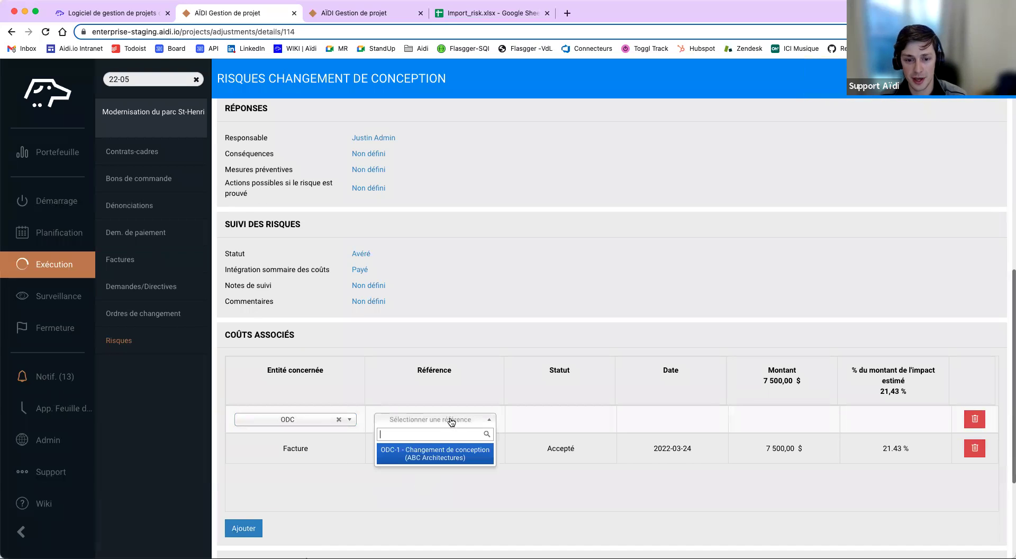
{"action": "left_click", "coordinate": [454, 452]}
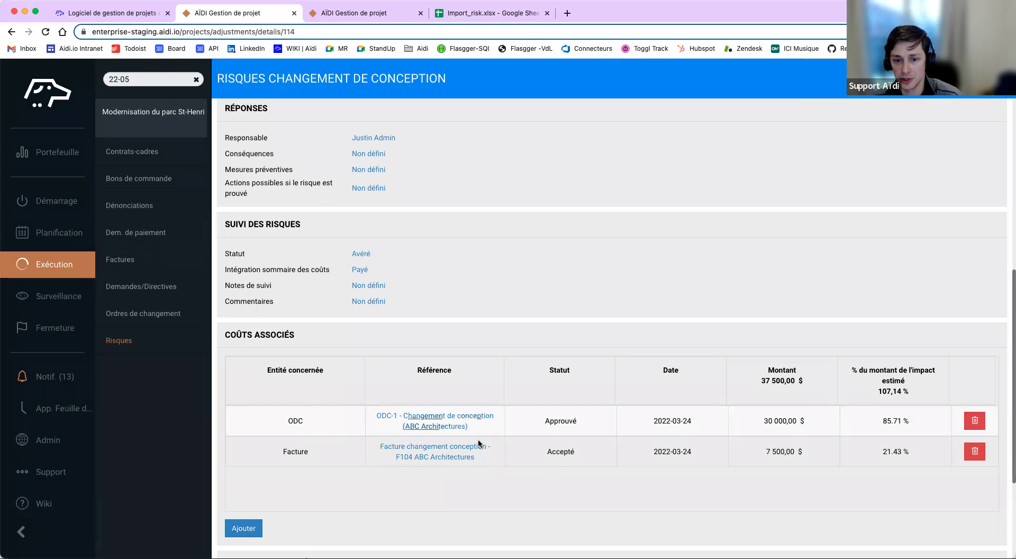
Examine the linked change order's date, amount and percentage of estimated impact against the probable impact in the quantitative evaluation.
{"action": "left_click_drag", "start_coordinate": [648, 422], "coordinate": [802, 418]}
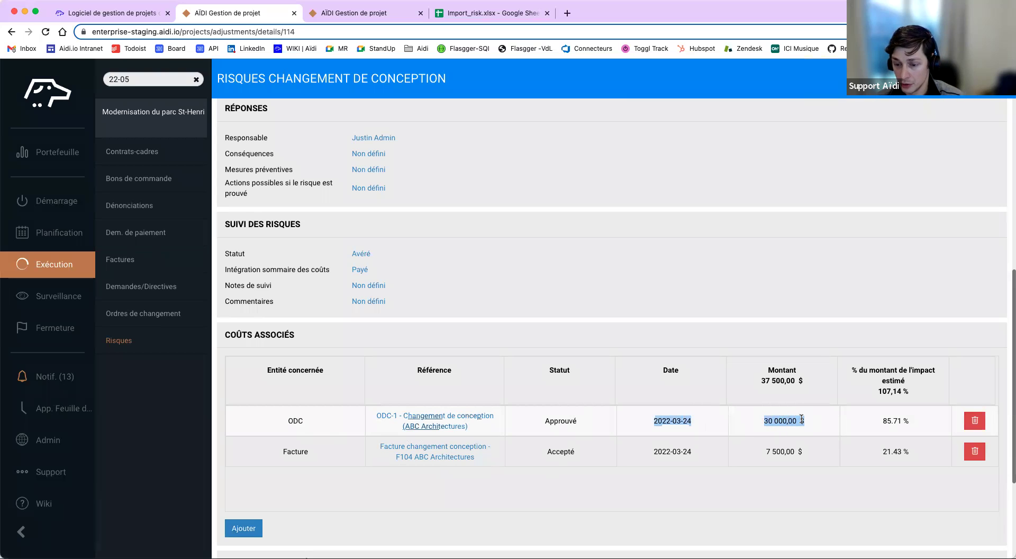
{"action": "left_click_drag", "start_coordinate": [881, 422], "coordinate": [910, 421]}
{"action": "scroll", "coordinate": [442, 243], "scroll_direction": "up", "scroll_amount": 5}
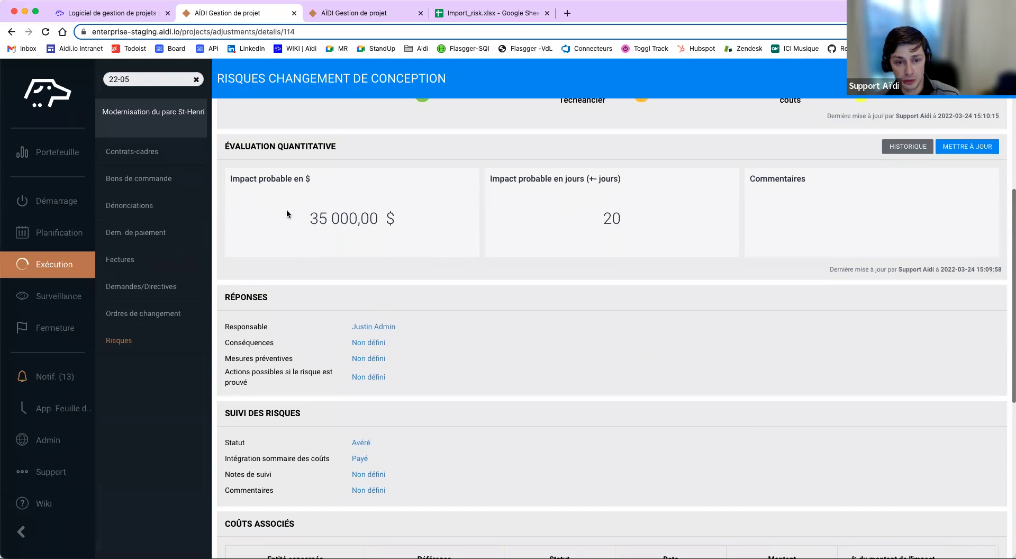
{"action": "scroll", "coordinate": [603, 280], "scroll_direction": "down", "scroll_amount": 3}
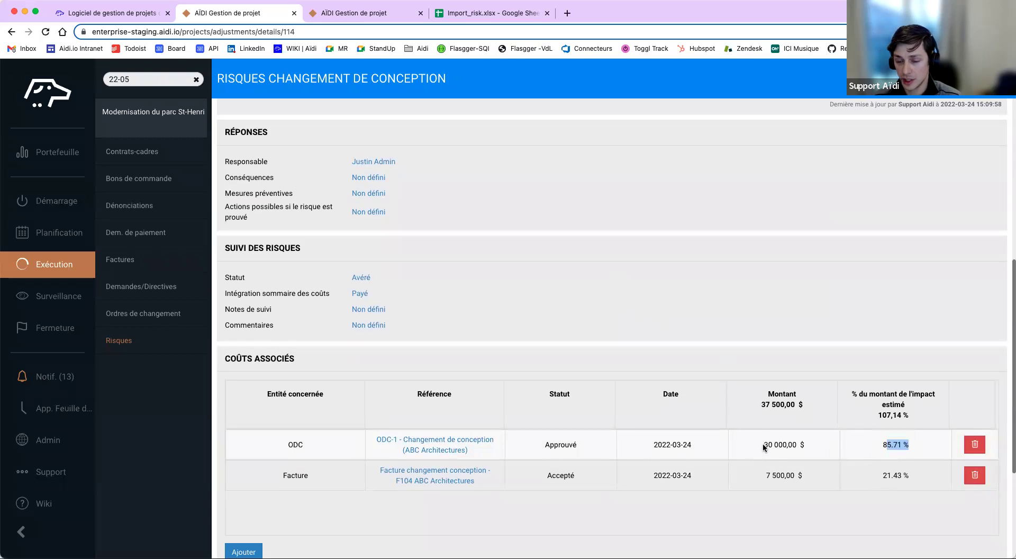
Compare the associated costs' total amount and total percentage with the probable impact in the quantitative evaluation.
{"action": "left_click_drag", "start_coordinate": [760, 405], "coordinate": [797, 405]}
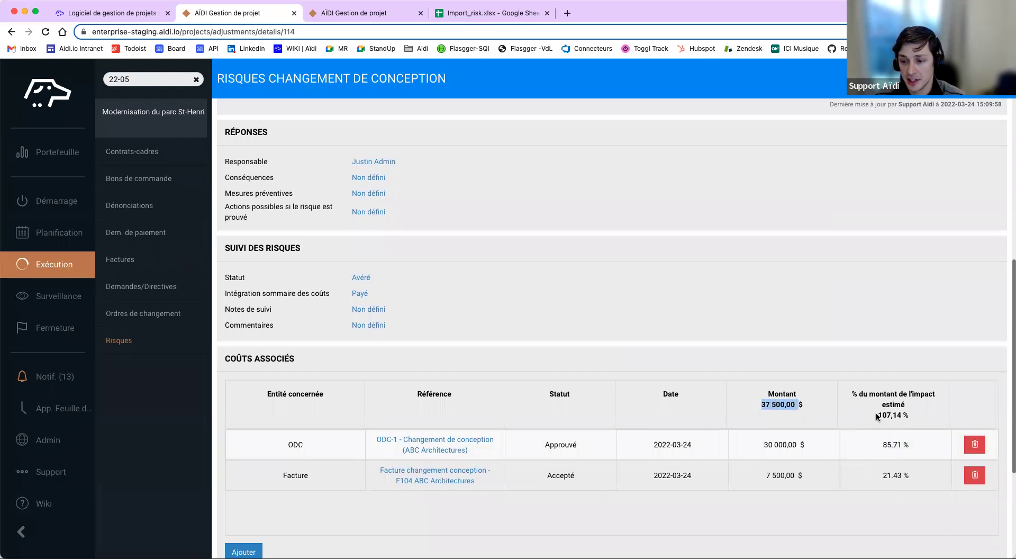
{"action": "scroll", "coordinate": [568, 373], "scroll_direction": "up", "scroll_amount": 1}
{"action": "scroll", "coordinate": [568, 373], "scroll_direction": "up", "scroll_amount": 10}
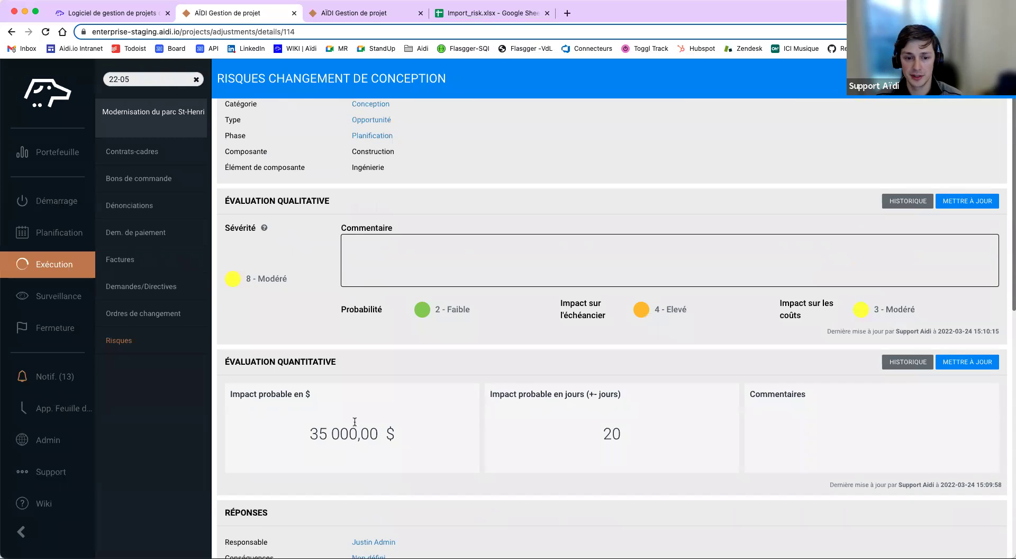
{"action": "scroll", "coordinate": [840, 449], "scroll_direction": "down", "scroll_amount": 5}
{"action": "scroll", "coordinate": [860, 333], "scroll_direction": "up", "scroll_amount": 5}
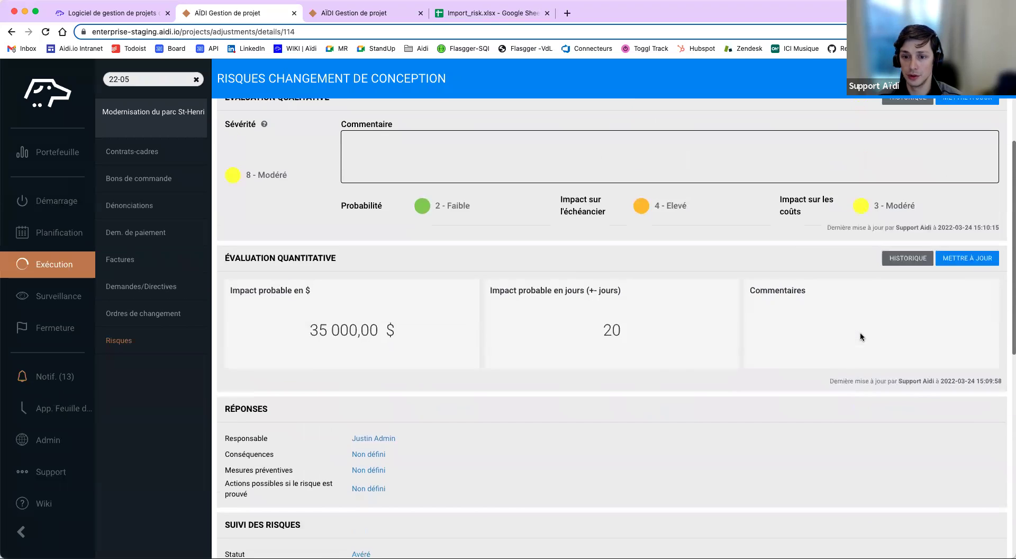
{"action": "scroll", "coordinate": [859, 338], "scroll_direction": "down", "scroll_amount": 5}
{"action": "scroll", "coordinate": [860, 338], "scroll_direction": "down", "scroll_amount": 5}
{"action": "left_click_drag", "start_coordinate": [877, 379], "coordinate": [918, 378]}
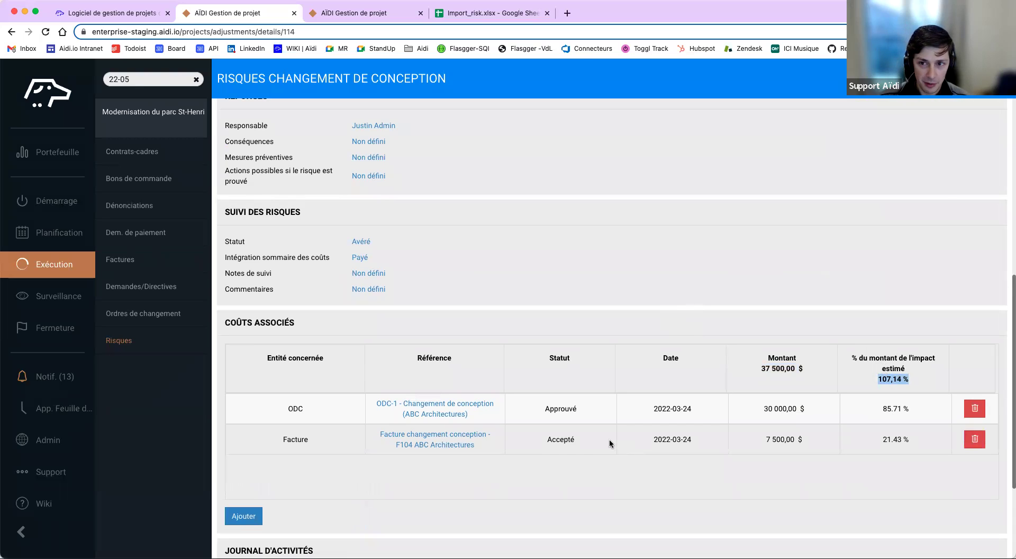
{"action": "left_click", "coordinate": [520, 412]}
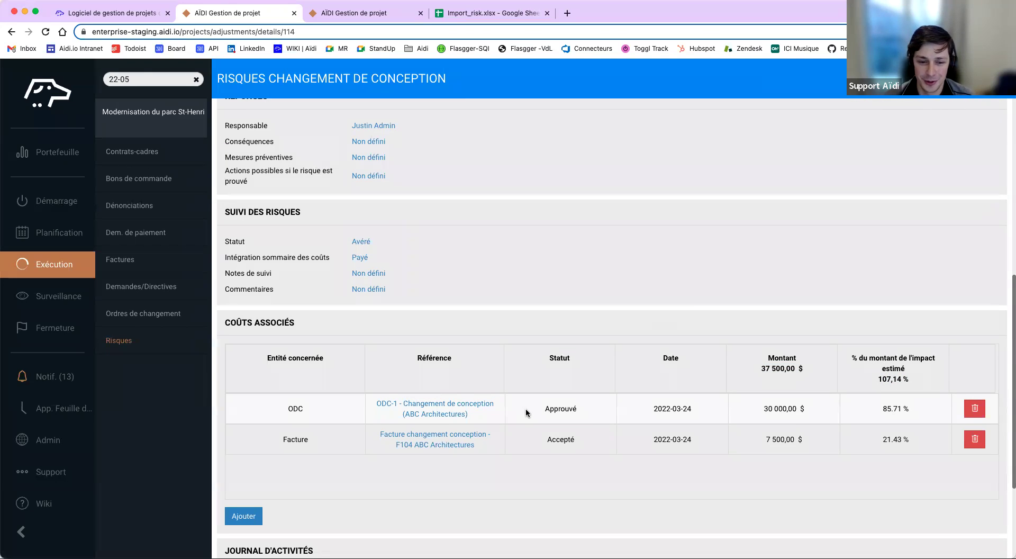
Add a third associated cost of type Bon de commande referencing the F104 ABC Architectures purchase order, and check its amount.
{"action": "left_click", "coordinate": [251, 518]}
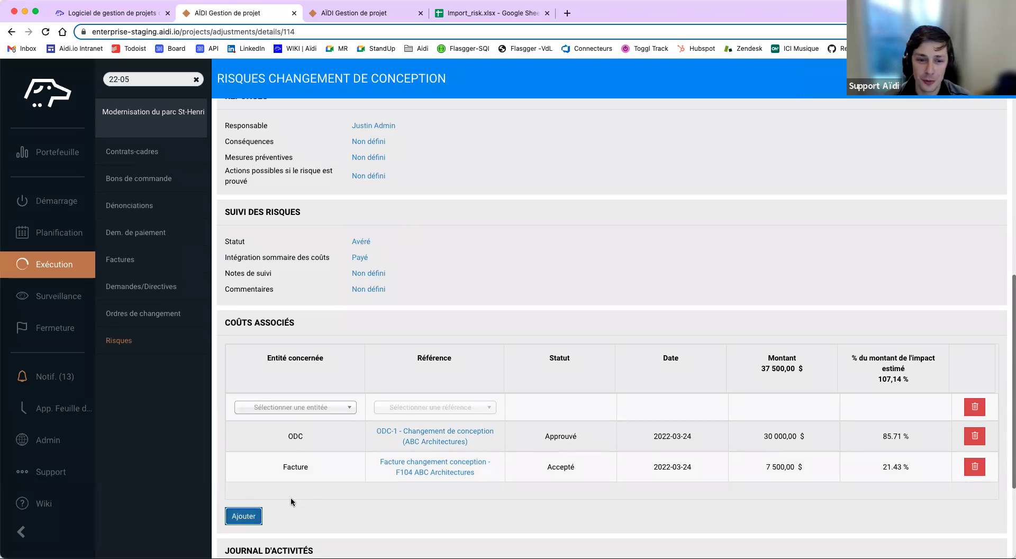
{"action": "left_click", "coordinate": [323, 413]}
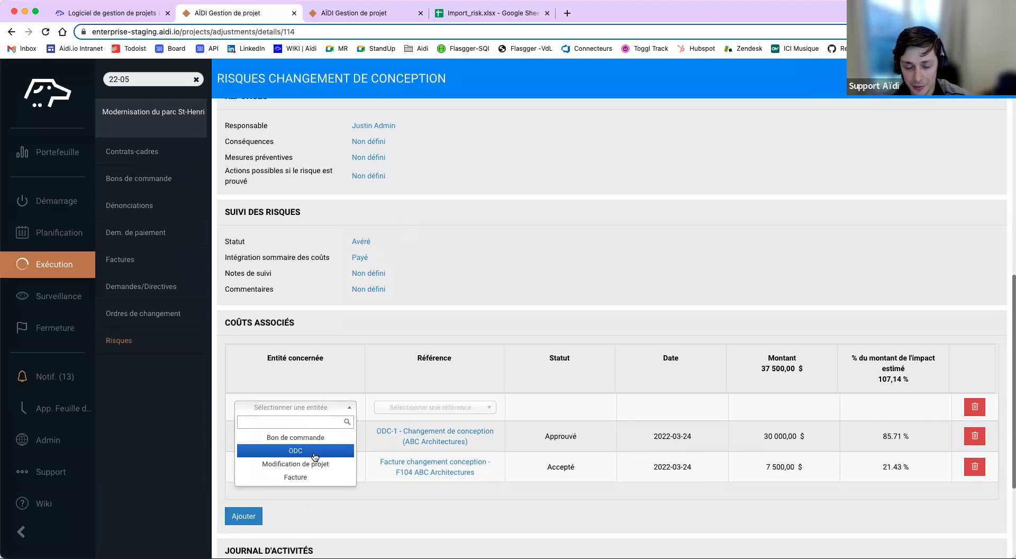
{"action": "key", "text": "Down"}
{"action": "key", "text": "Down"}
{"action": "key", "text": "Down"}
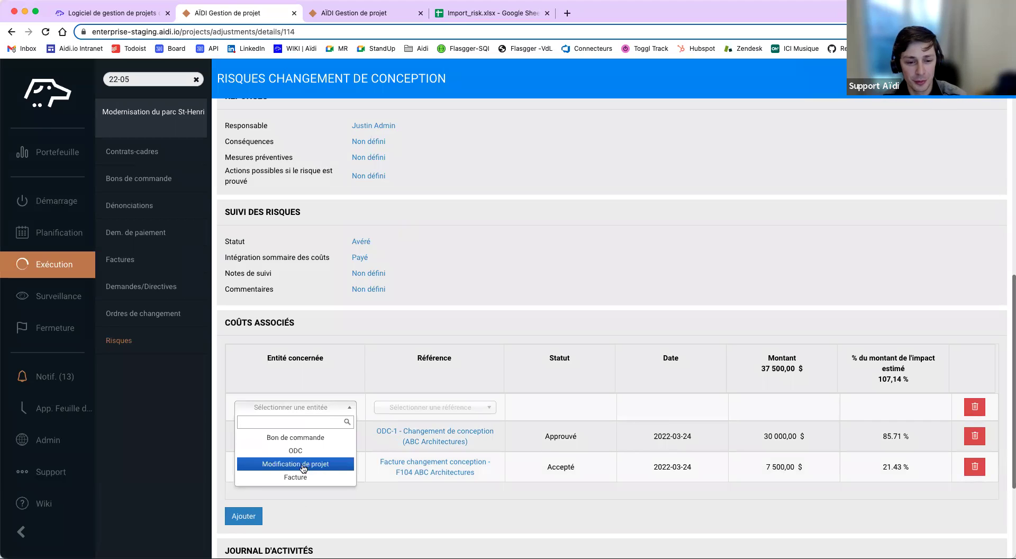
{"action": "left_click", "coordinate": [310, 437]}
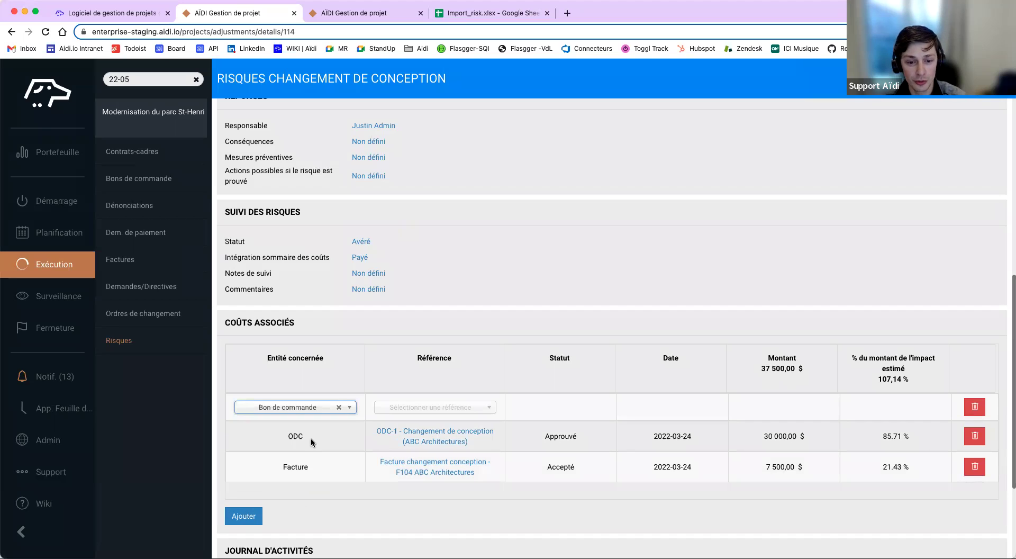
{"action": "left_click", "coordinate": [428, 412]}
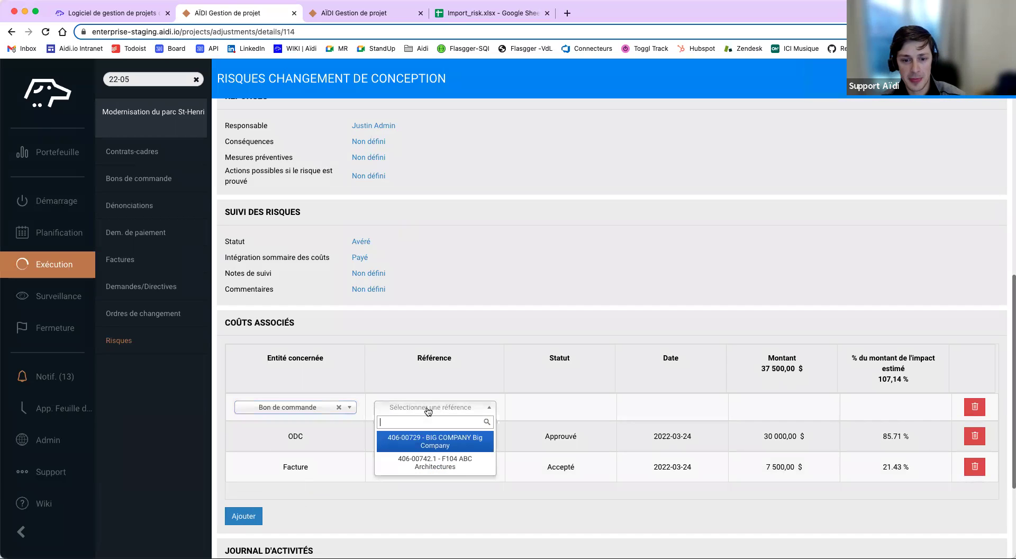
{"action": "left_click", "coordinate": [429, 463]}
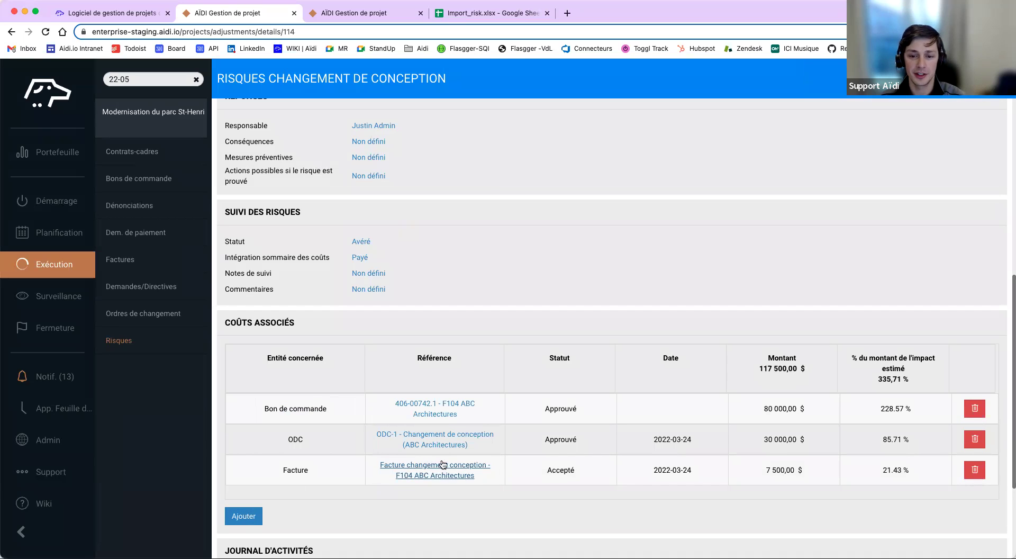
{"action": "left_click_drag", "start_coordinate": [797, 411], "coordinate": [804, 411]}
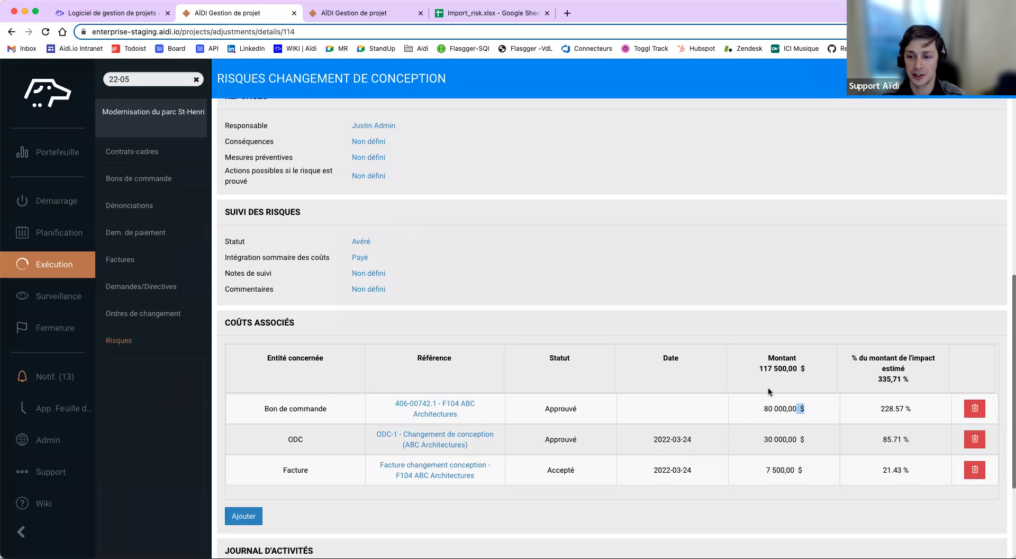
{"action": "left_click", "coordinate": [889, 406]}
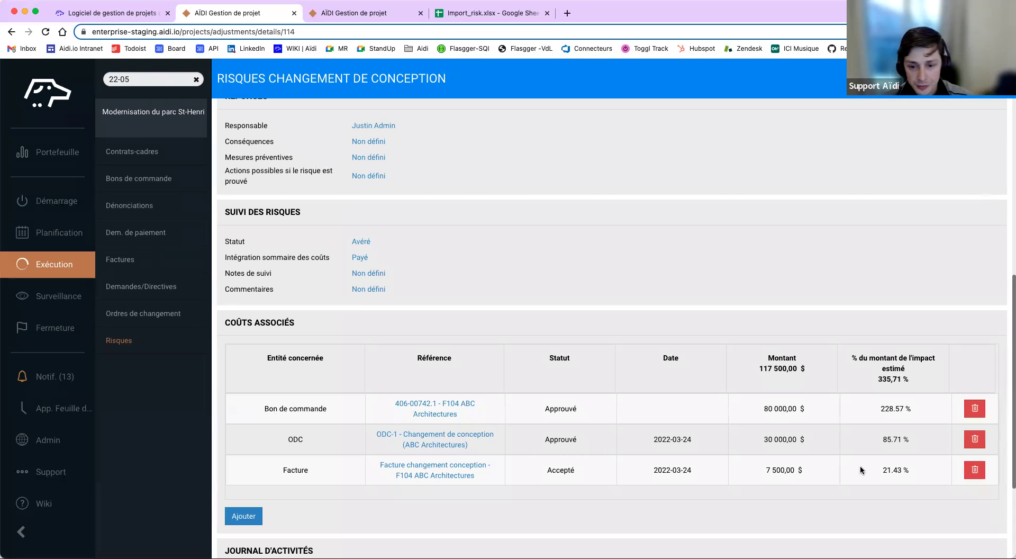
Add a fourth associated cost of type Modification de projet referencing "Conception pour un parc plus grand".
{"action": "left_click", "coordinate": [258, 515]}
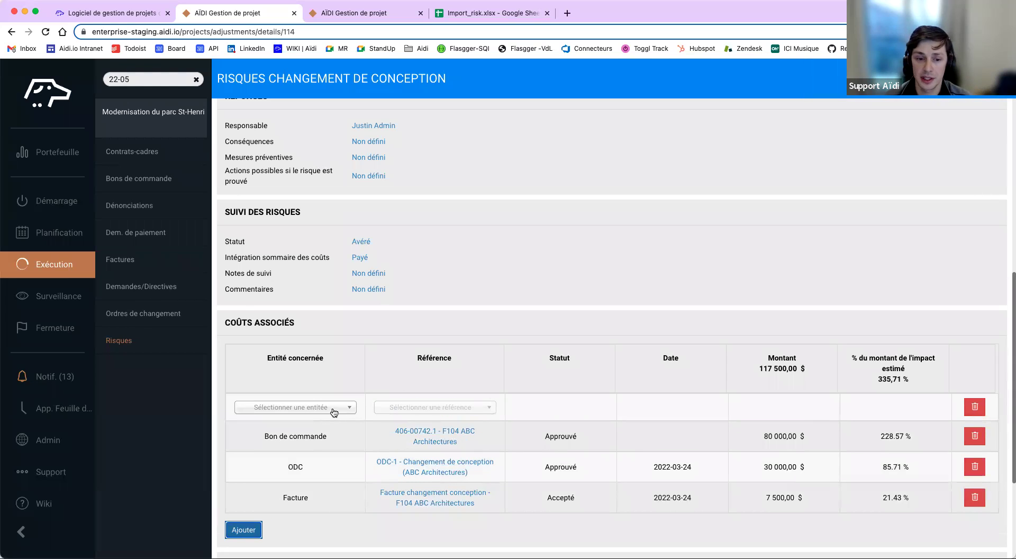
{"action": "left_click", "coordinate": [333, 412]}
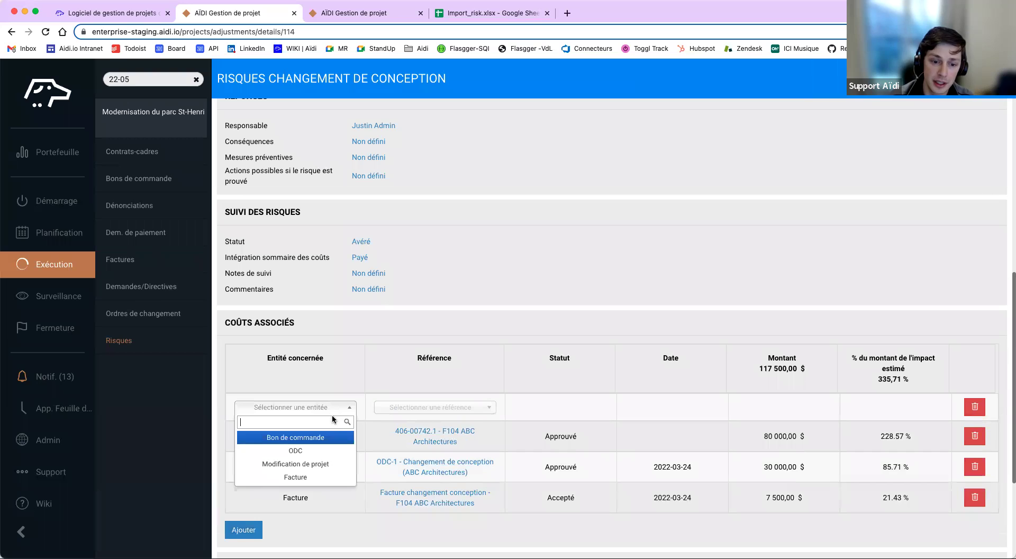
{"action": "left_click", "coordinate": [327, 463]}
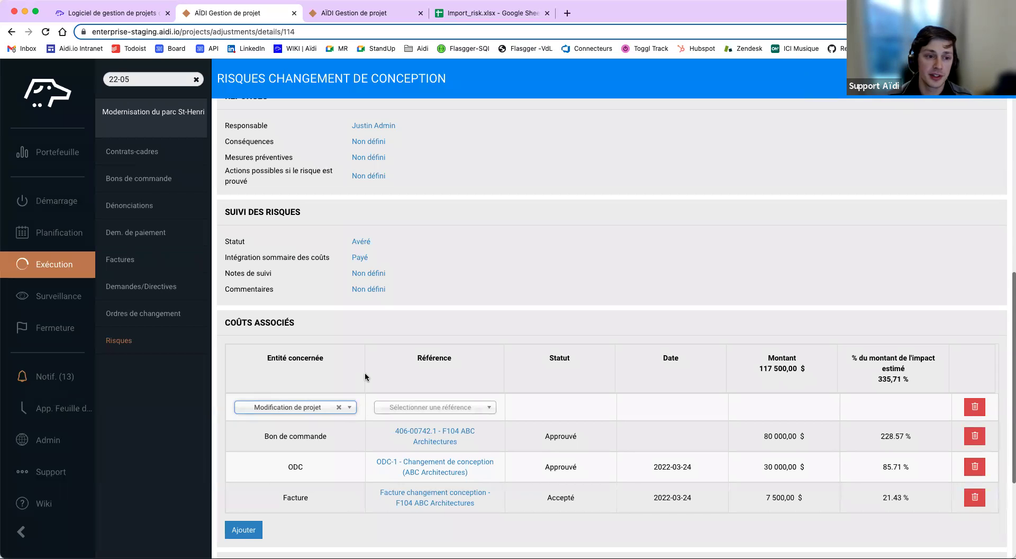
{"action": "left_click", "coordinate": [53, 200]}
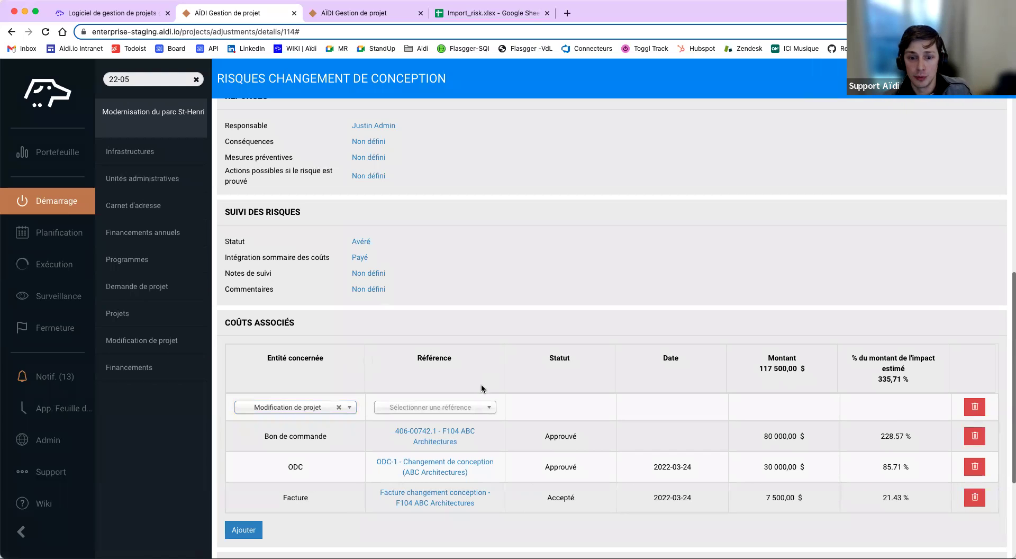
{"action": "left_click", "coordinate": [482, 407]}
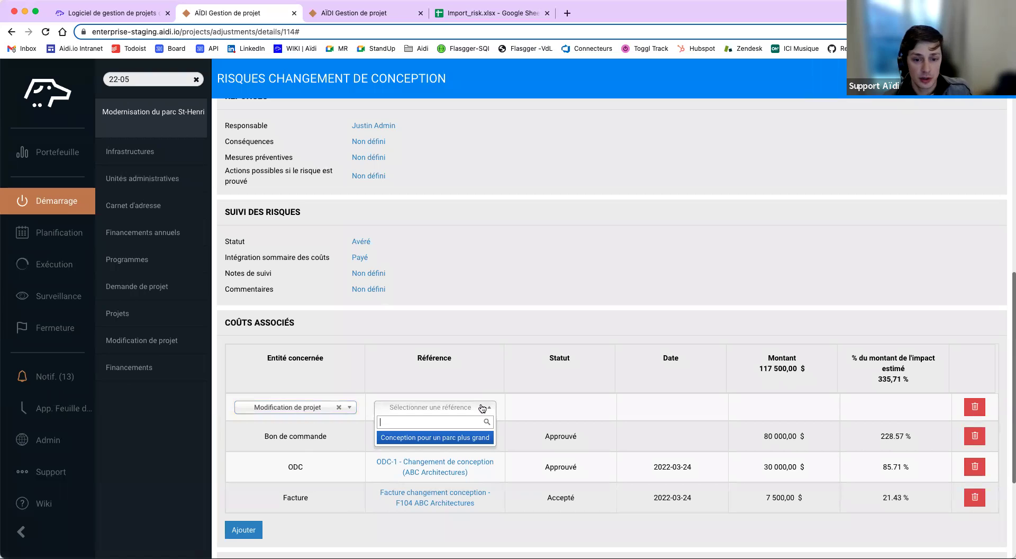
{"action": "left_click", "coordinate": [458, 439]}
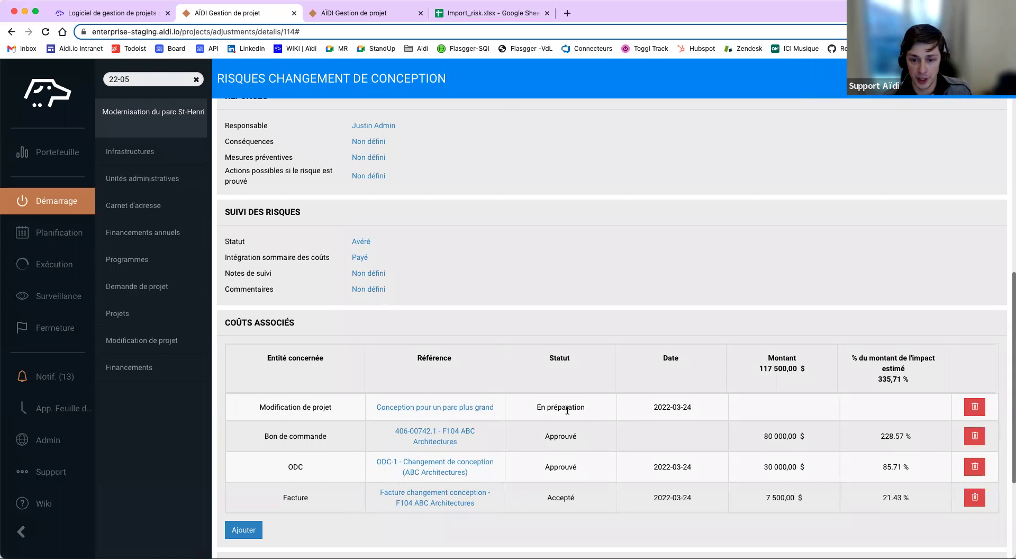
Examine the project modification's status and date, the other associated costs, the activity log and the quantitative evaluation.
{"action": "left_click_drag", "start_coordinate": [537, 407], "coordinate": [583, 409]}
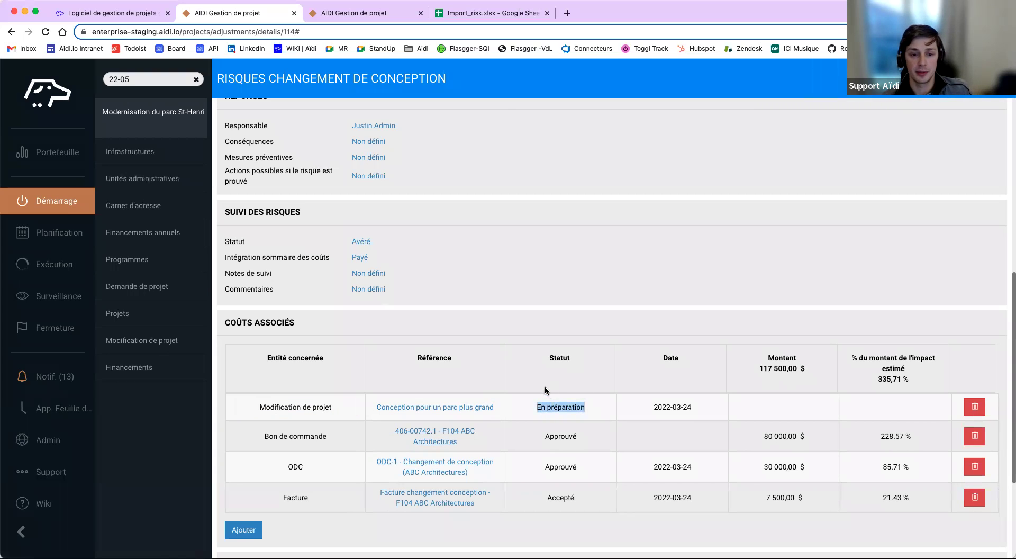
{"action": "left_click_drag", "start_coordinate": [653, 408], "coordinate": [693, 408]}
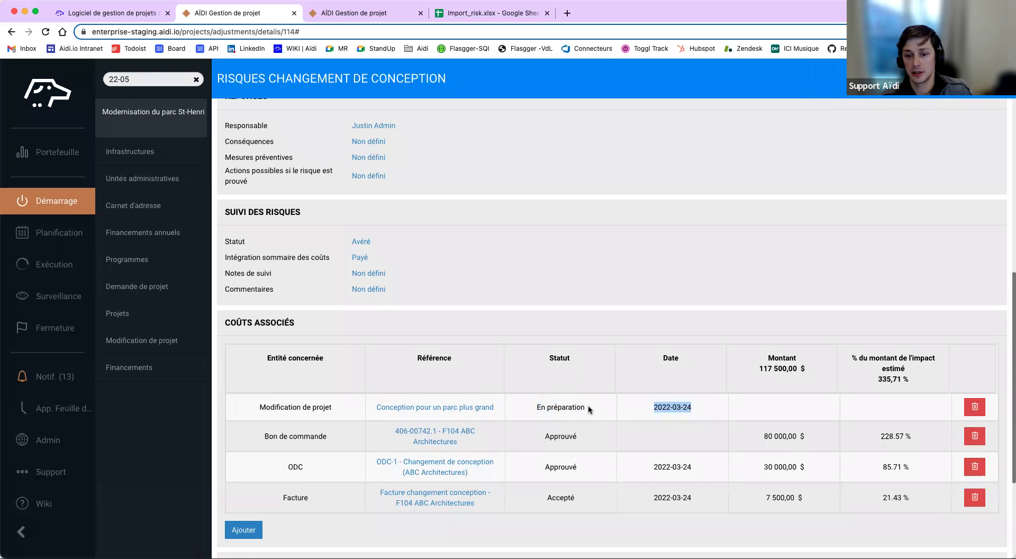
{"action": "scroll", "coordinate": [589, 405], "scroll_direction": "down", "scroll_amount": 1}
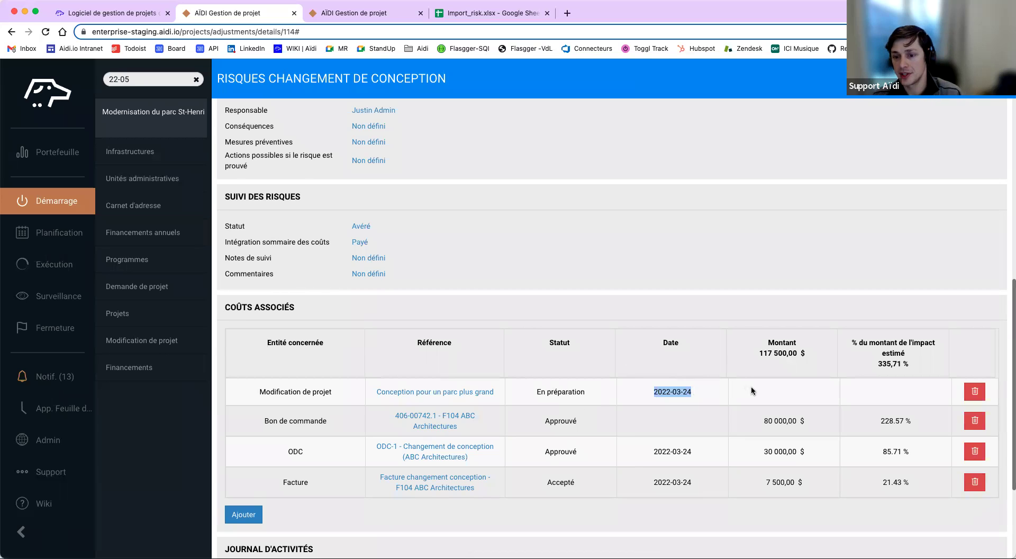
{"action": "left_click", "coordinate": [536, 401]}
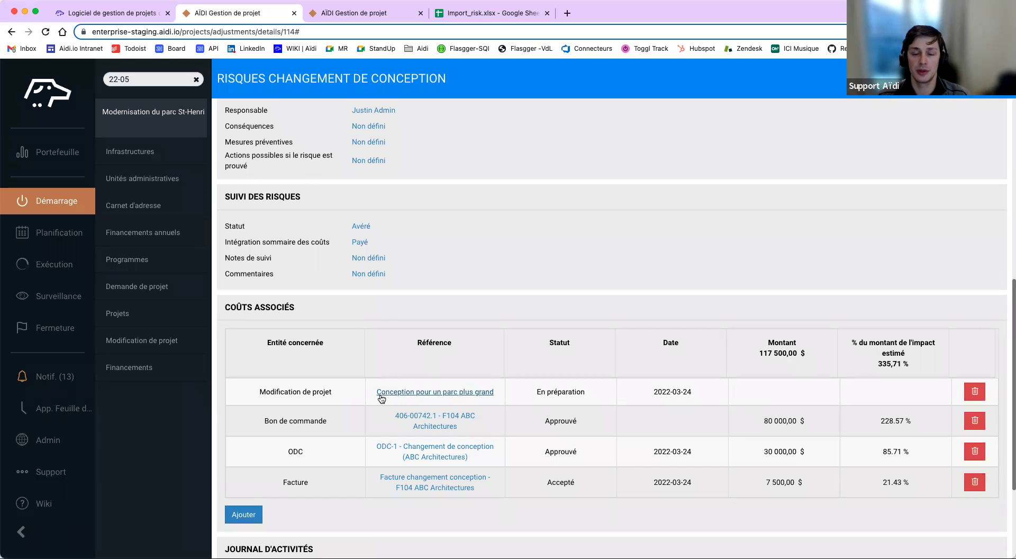
{"action": "scroll", "coordinate": [478, 380], "scroll_direction": "down", "scroll_amount": 1}
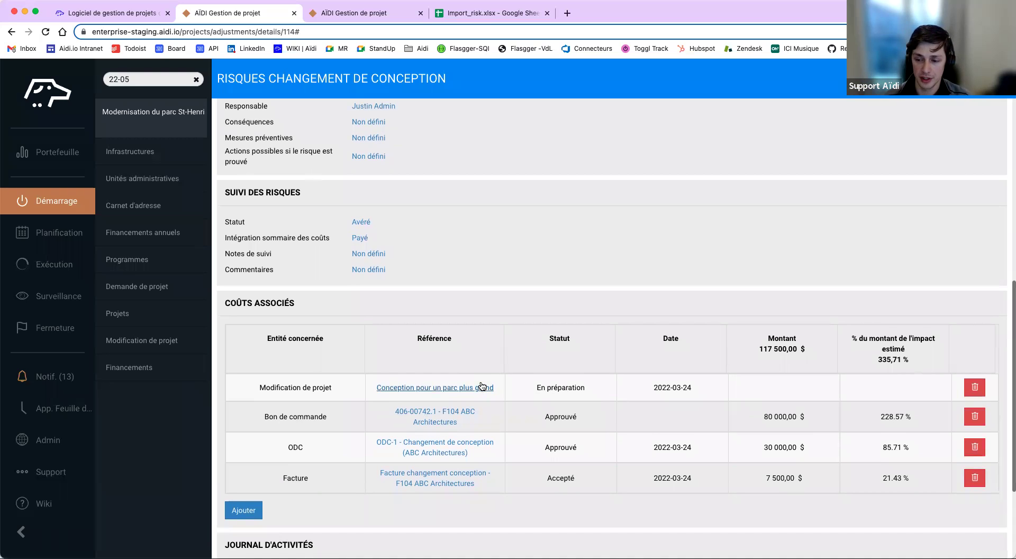
{"action": "scroll", "coordinate": [482, 385], "scroll_direction": "down", "scroll_amount": 4}
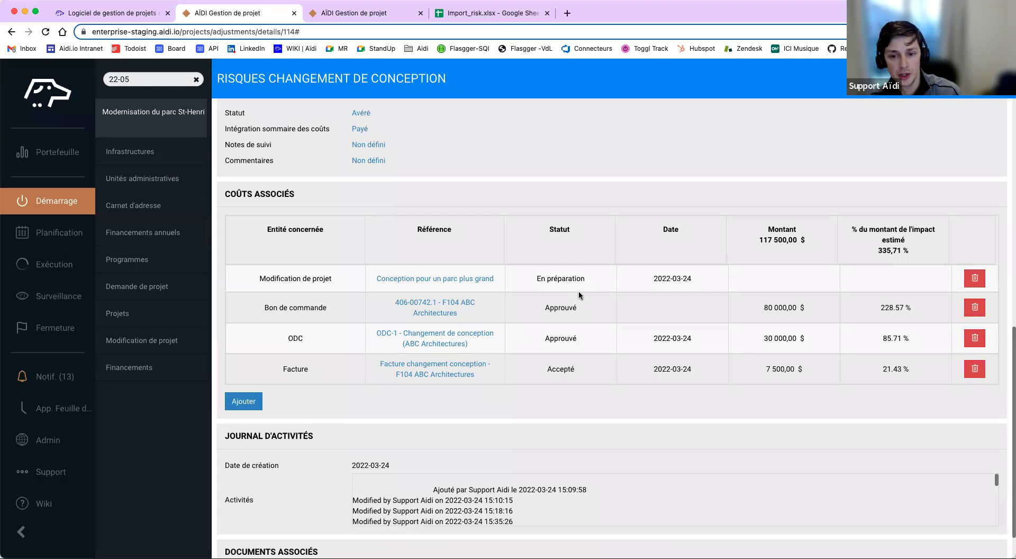
{"action": "scroll", "coordinate": [579, 291], "scroll_direction": "down", "scroll_amount": 2}
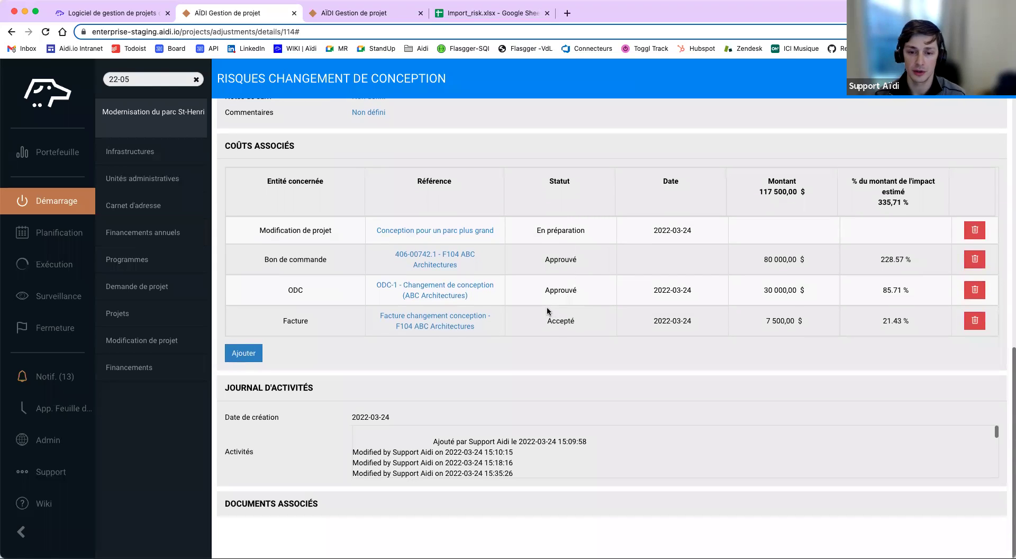
{"action": "scroll", "coordinate": [522, 351], "scroll_direction": "up", "scroll_amount": 1}
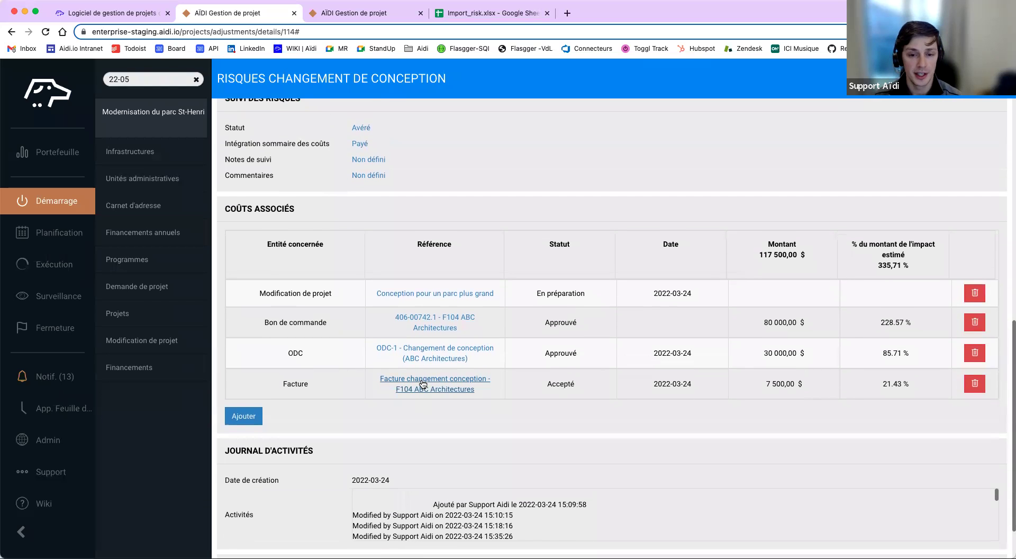
{"action": "scroll", "coordinate": [422, 380], "scroll_direction": "up", "scroll_amount": 8}
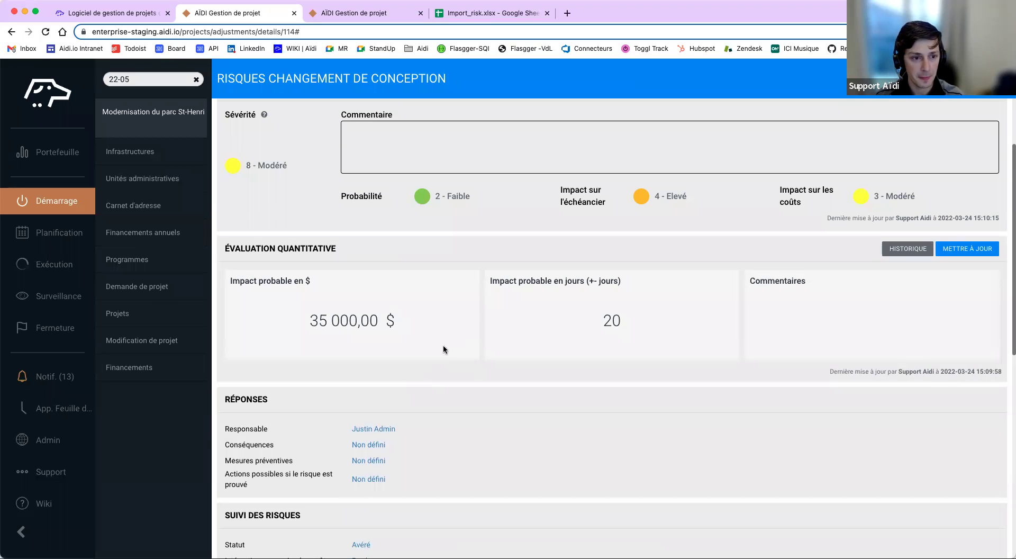
Return to the risk list, open the risk import and set the destination project to "22-06-Agrandissement du parc Laurier".
{"action": "left_click", "coordinate": [49, 259]}
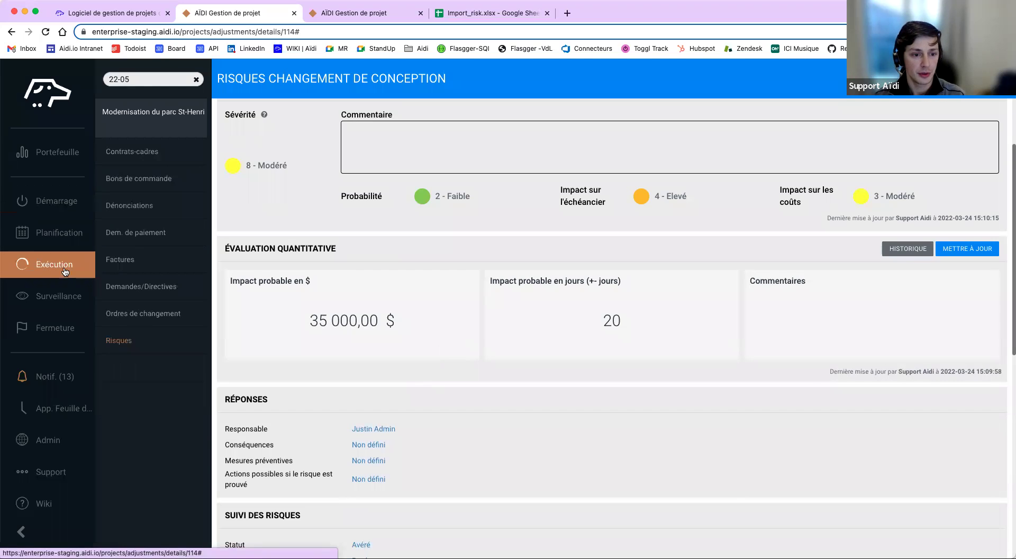
{"action": "left_click", "coordinate": [134, 342]}
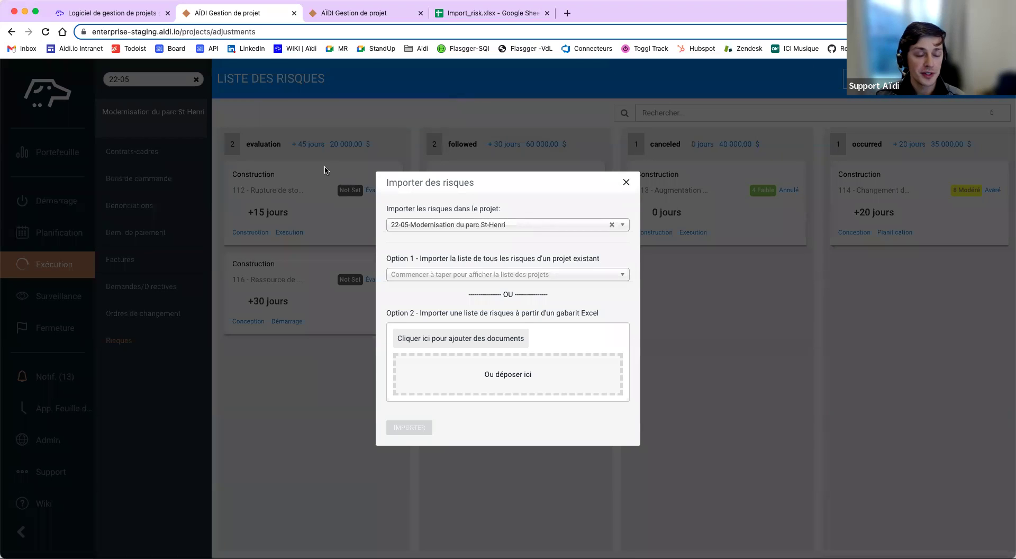
{"action": "left_click", "coordinate": [429, 227]}
{"action": "type", "text": "22-06"}
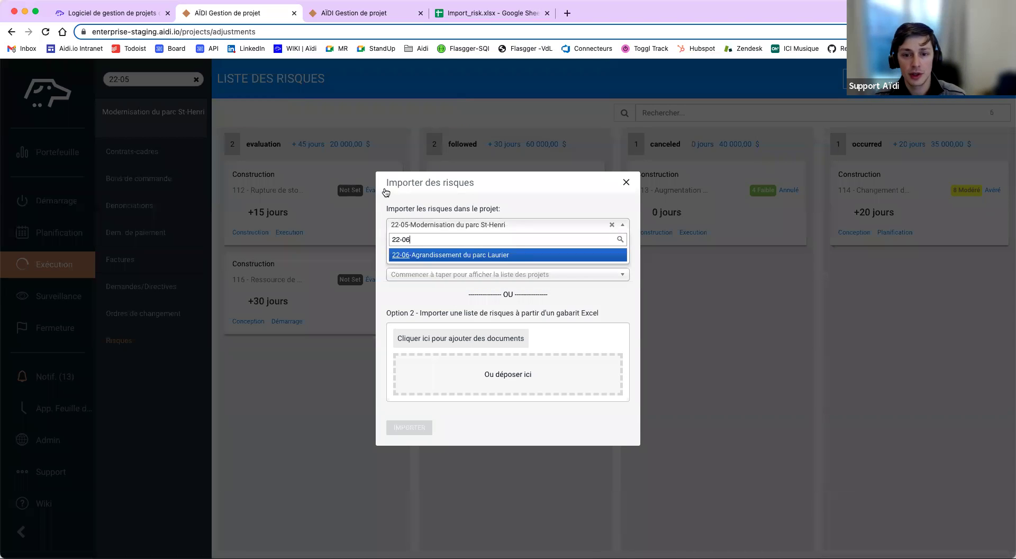
{"action": "left_click", "coordinate": [461, 254]}
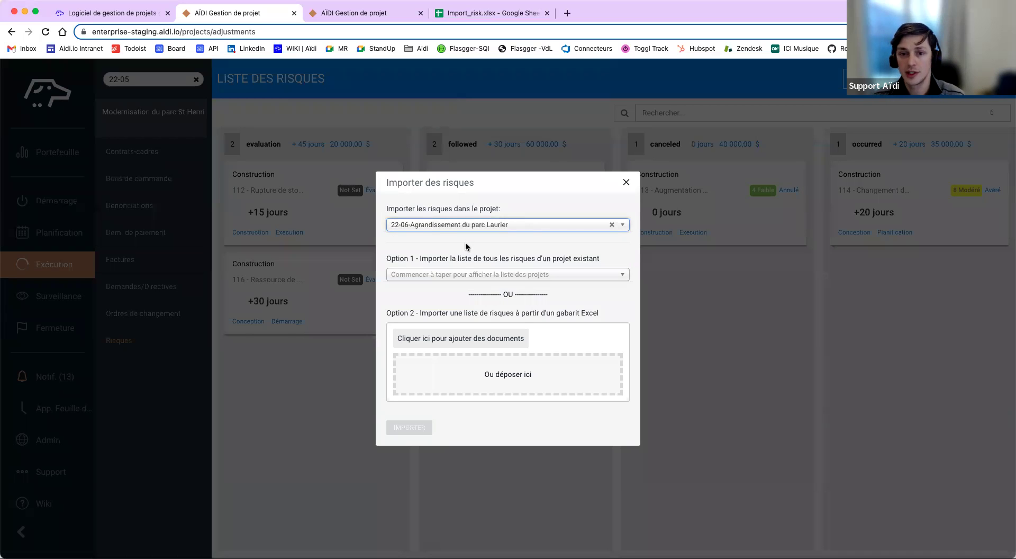
Import all risks from the existing project "22-05-Modernisation du parc St-Henri" into project 22-06.
{"action": "left_click", "coordinate": [457, 277]}
{"action": "type", "text": "22-05"}
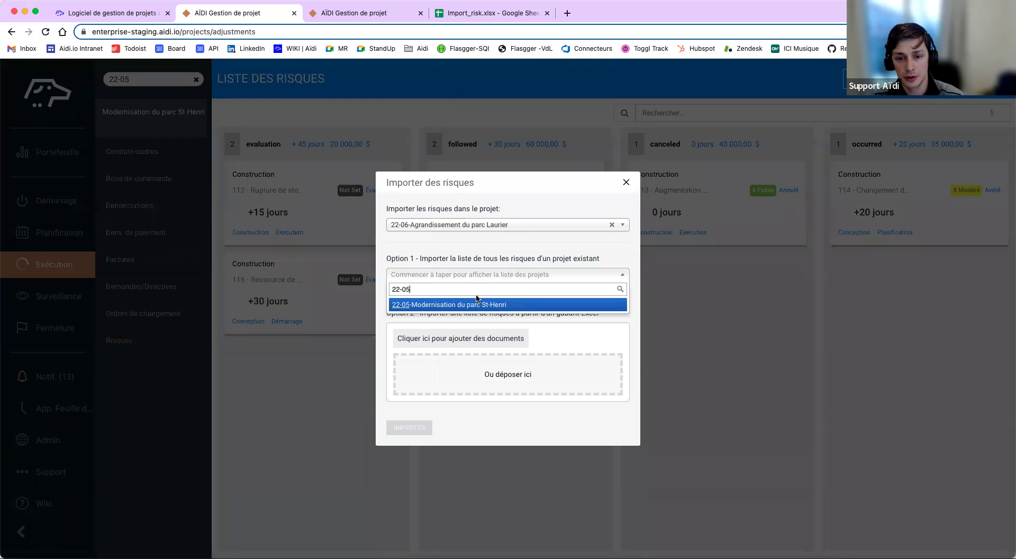
{"action": "left_click", "coordinate": [476, 299]}
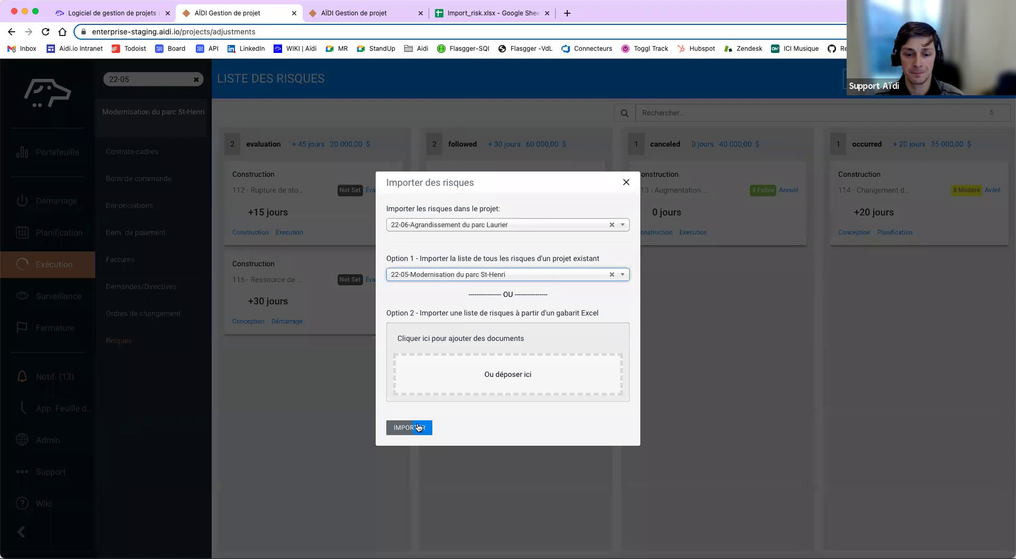
{"action": "left_click_drag", "start_coordinate": [412, 427], "coordinate": [424, 386]}
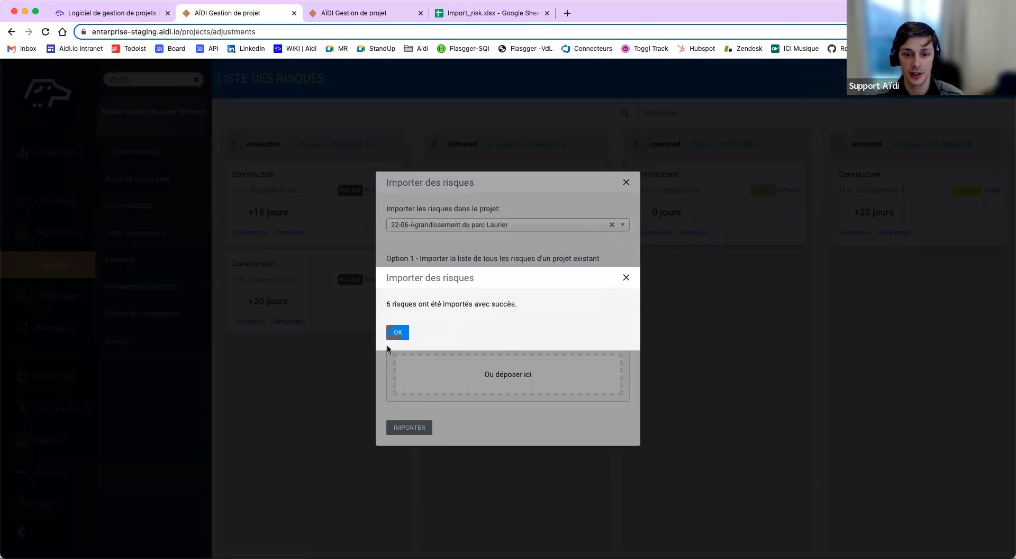
{"action": "left_click", "coordinate": [397, 332]}
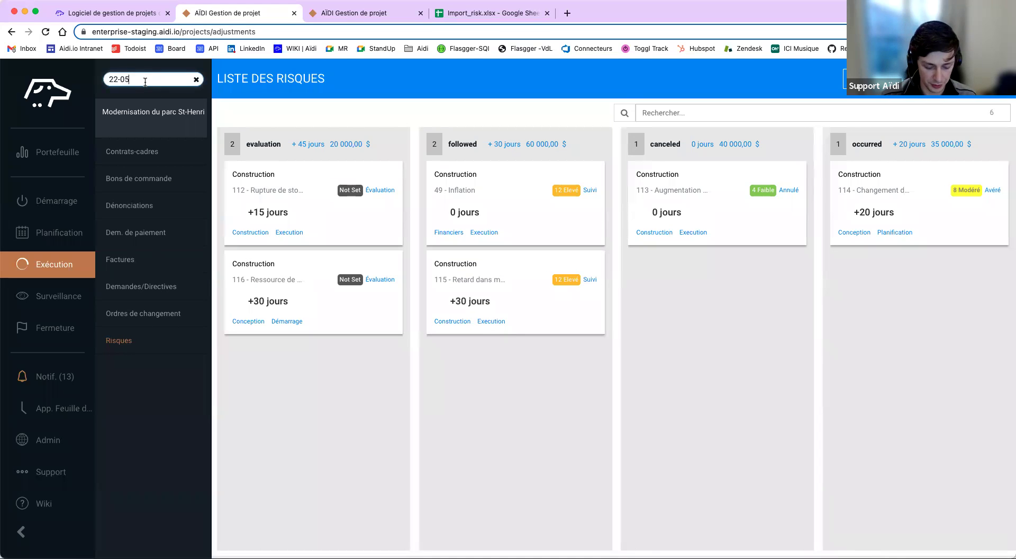
Change the pinned project to 22-06 so the risk list covers Agrandissement du parc Laurier.
{"action": "left_click", "coordinate": [145, 82]}
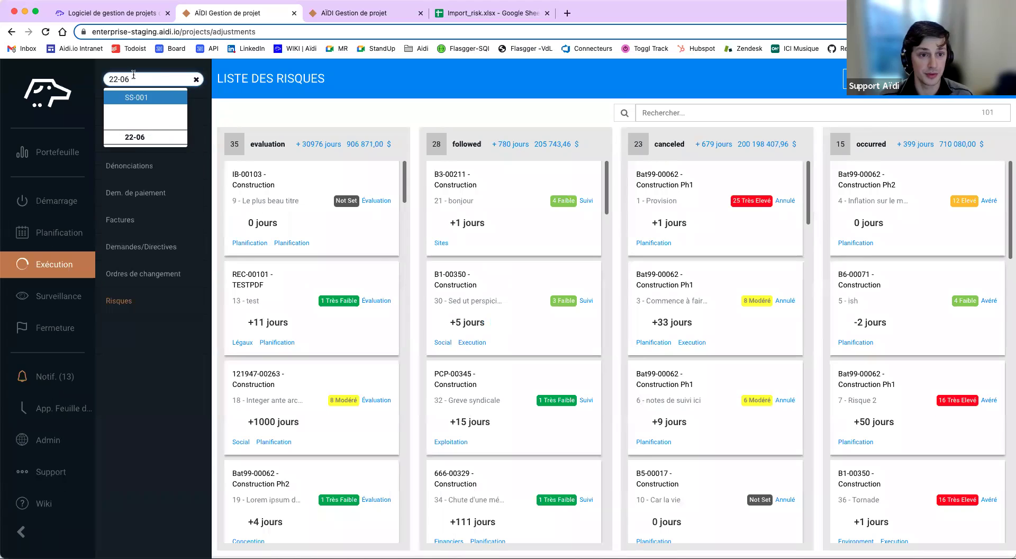
{"action": "left_click", "coordinate": [141, 138]}
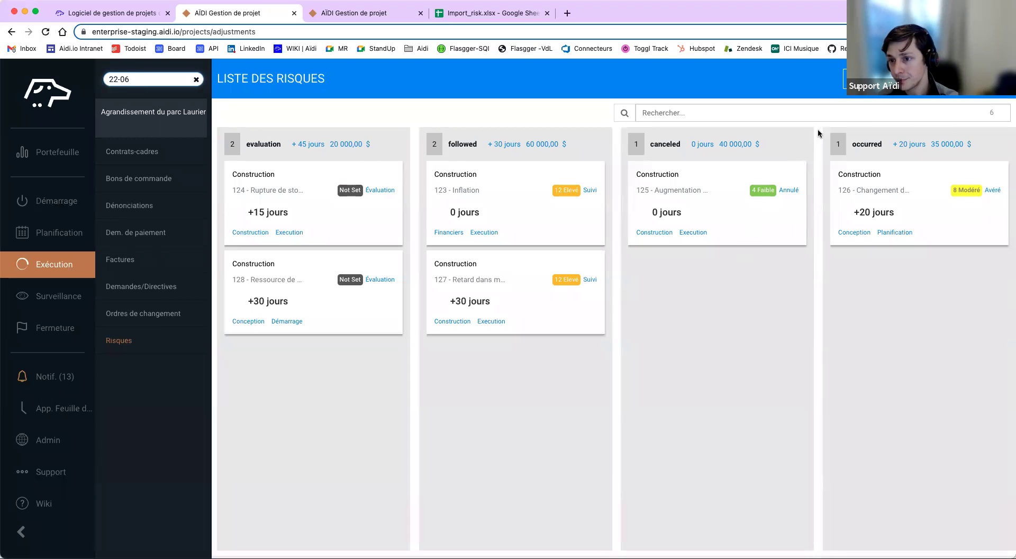
Check the risk import's Excel template option, view the Import_risk.xlsx template in Google Sheets, and return to Aïdi's risk list.
{"action": "left_click", "coordinate": [853, 79]}
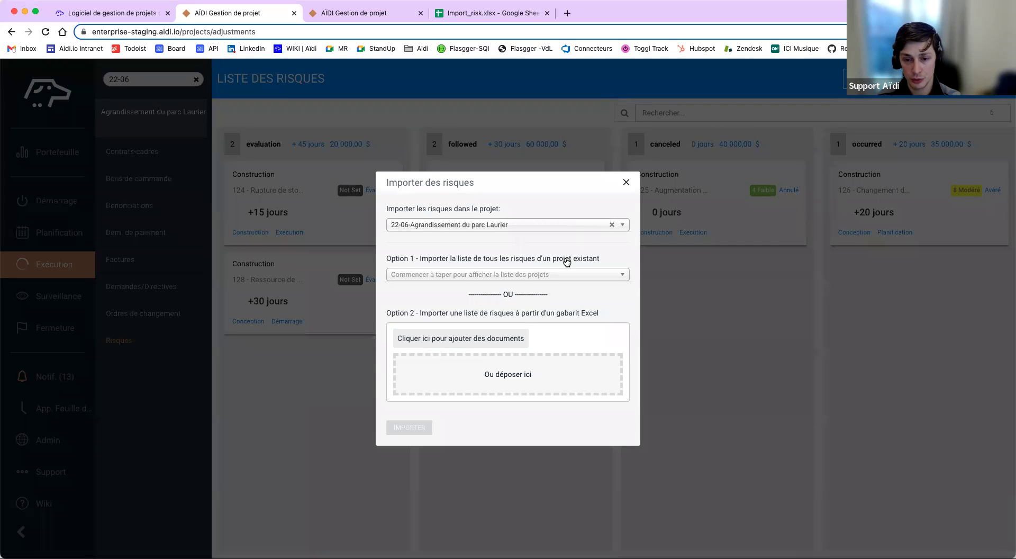
{"action": "left_click", "coordinate": [628, 183]}
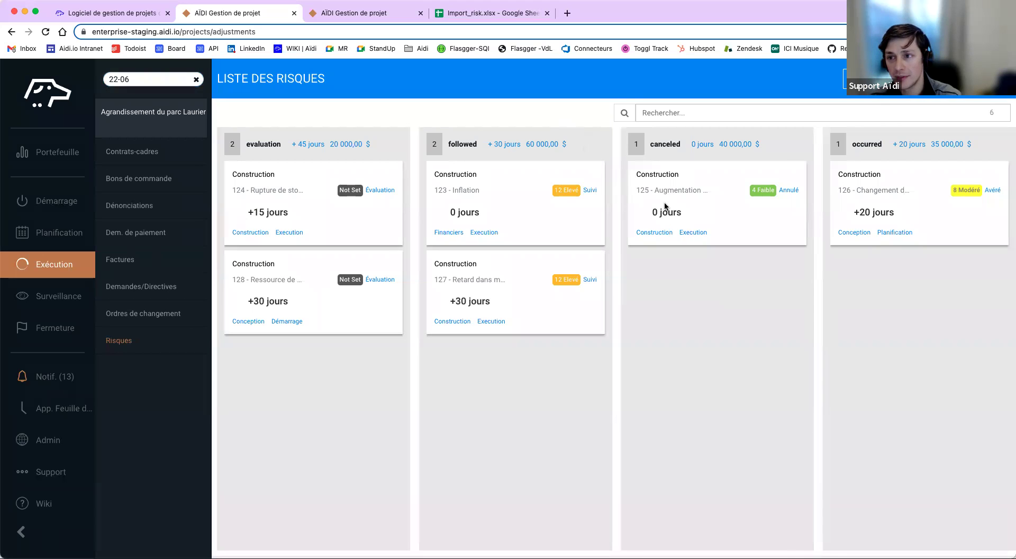
{"action": "left_click", "coordinate": [462, 12]}
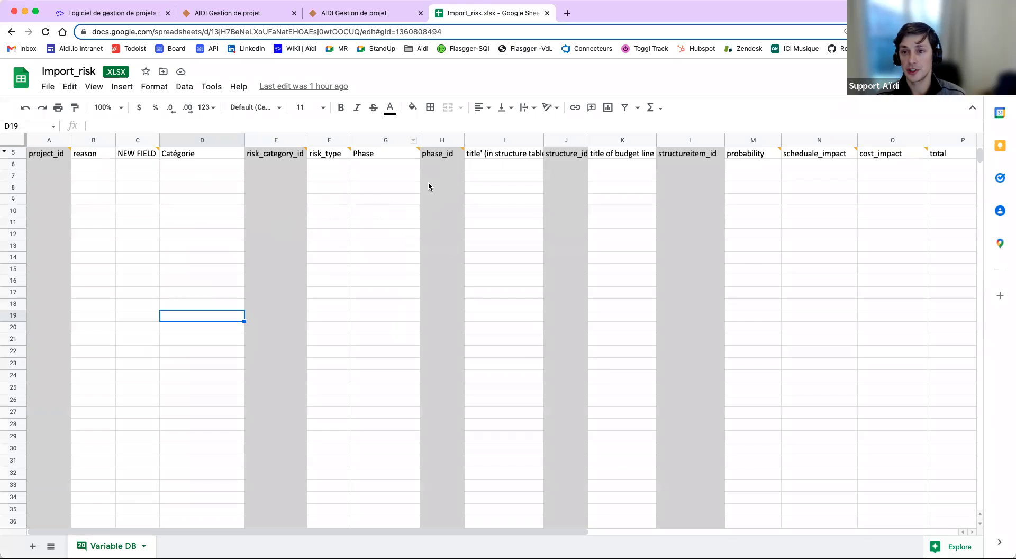
{"action": "left_click", "coordinate": [344, 14]}
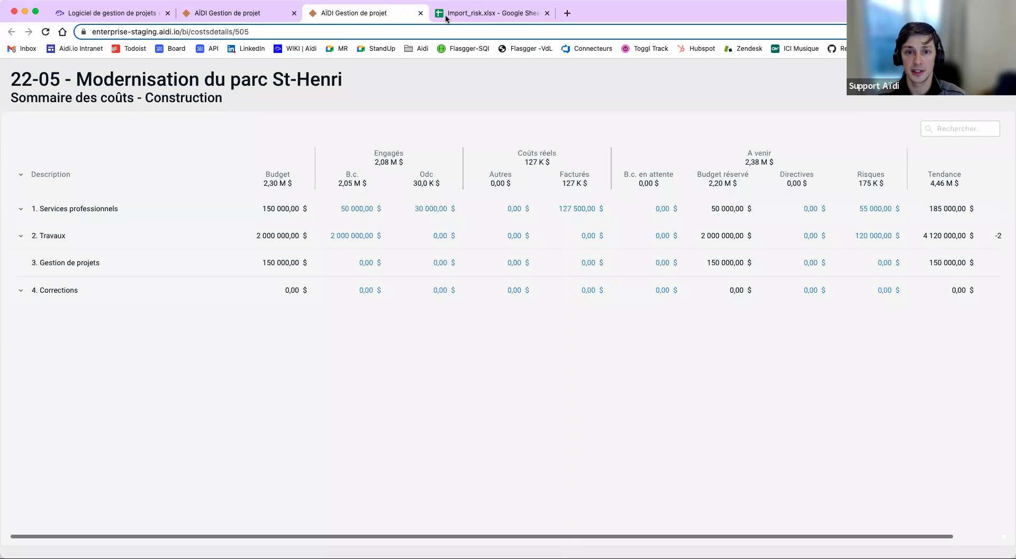
{"action": "left_click", "coordinate": [267, 16]}
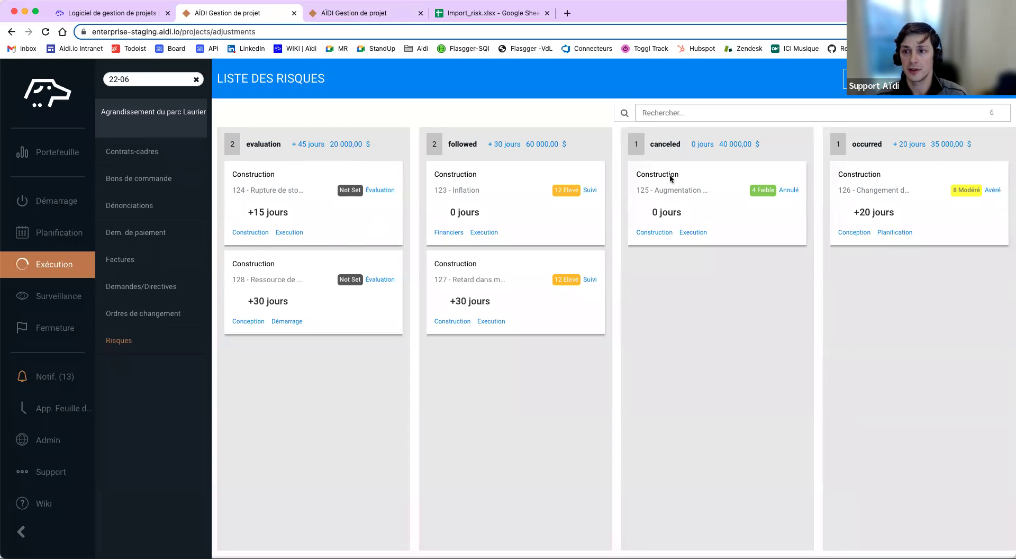
Show project 22-06's risks as a table and review the columns through to Statut.
{"action": "left_click", "coordinate": [847, 80]}
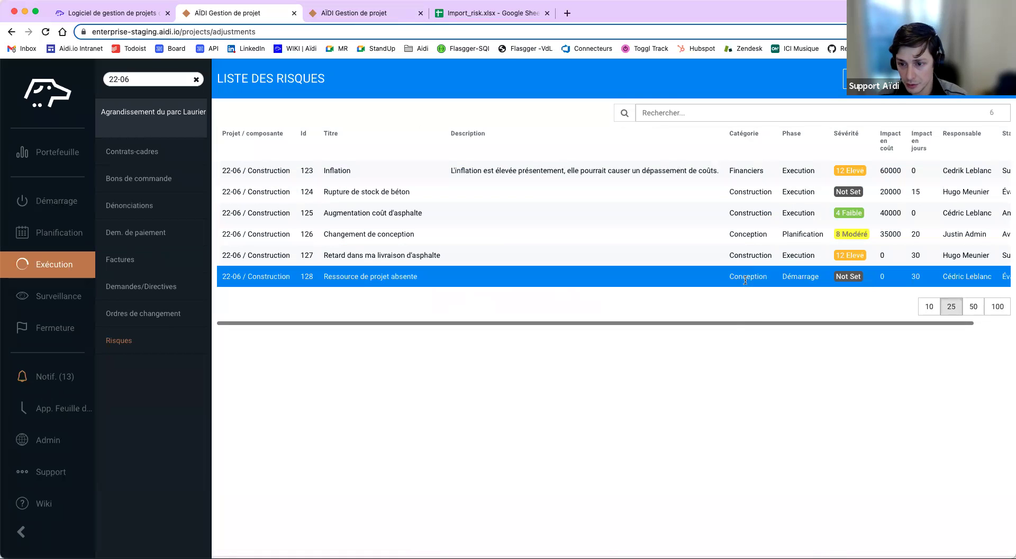
{"action": "scroll", "coordinate": [841, 323], "scroll_direction": "right", "scroll_amount": 3}
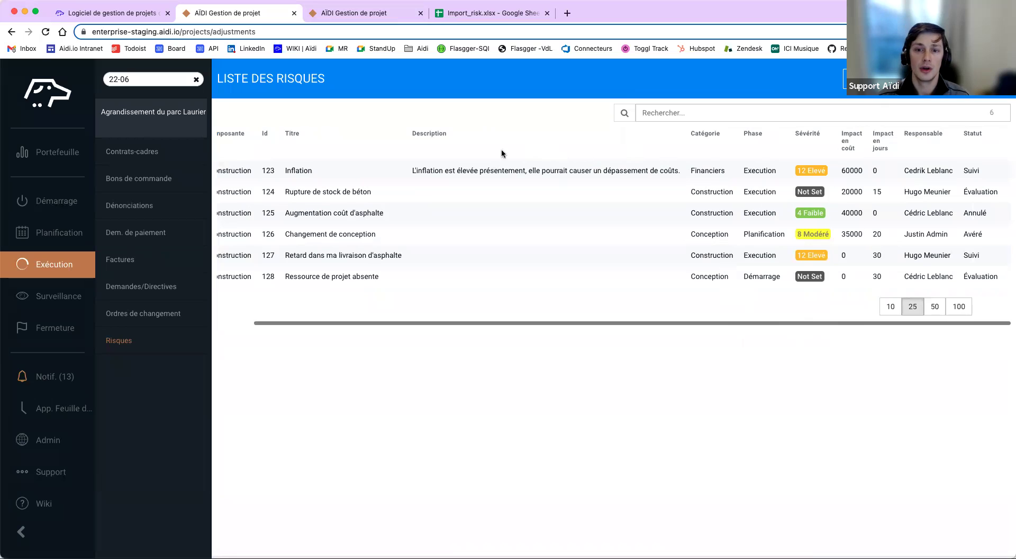
Open the imported Inflation risk and examine its general information, evaluations, responses, follow-up, associated costs and activity log.
{"action": "left_click", "coordinate": [450, 171]}
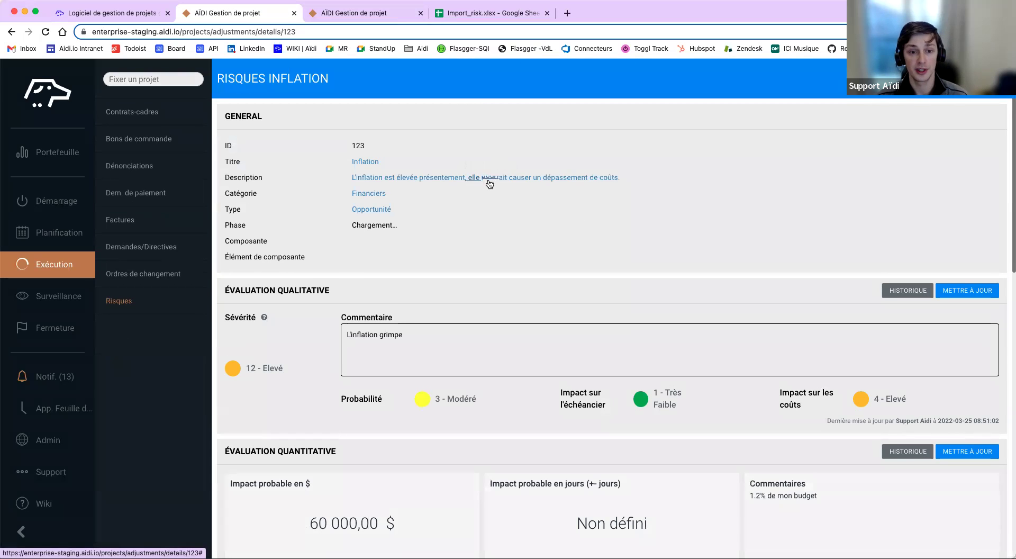
{"action": "scroll", "coordinate": [491, 214], "scroll_direction": "down", "scroll_amount": 1}
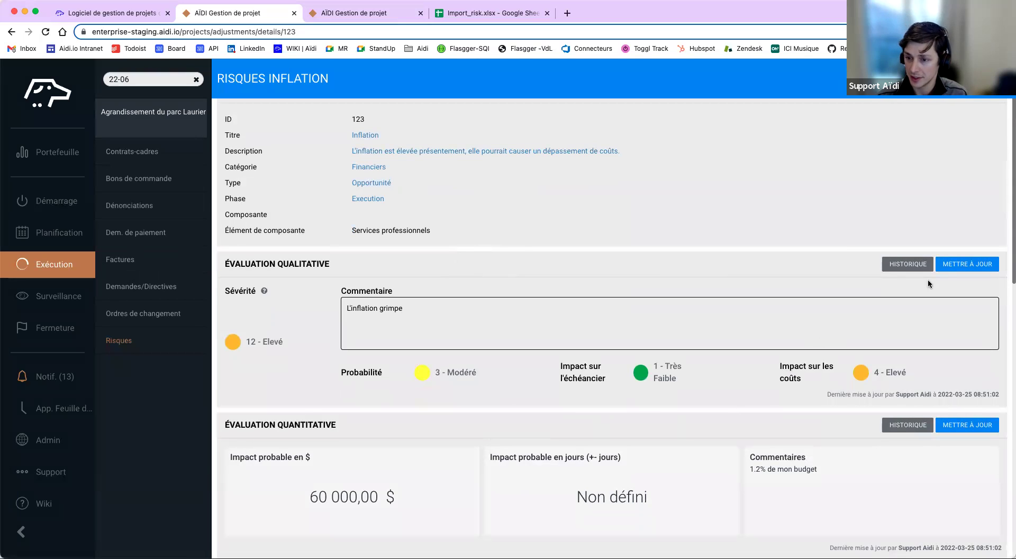
{"action": "scroll", "coordinate": [659, 297], "scroll_direction": "down", "scroll_amount": 10}
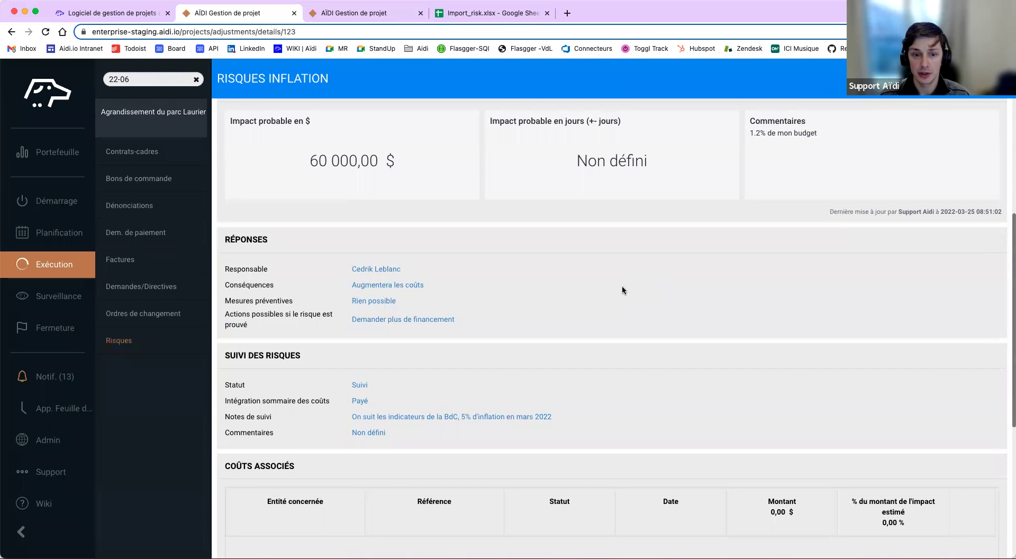
{"action": "scroll", "coordinate": [513, 293], "scroll_direction": "up", "scroll_amount": 10}
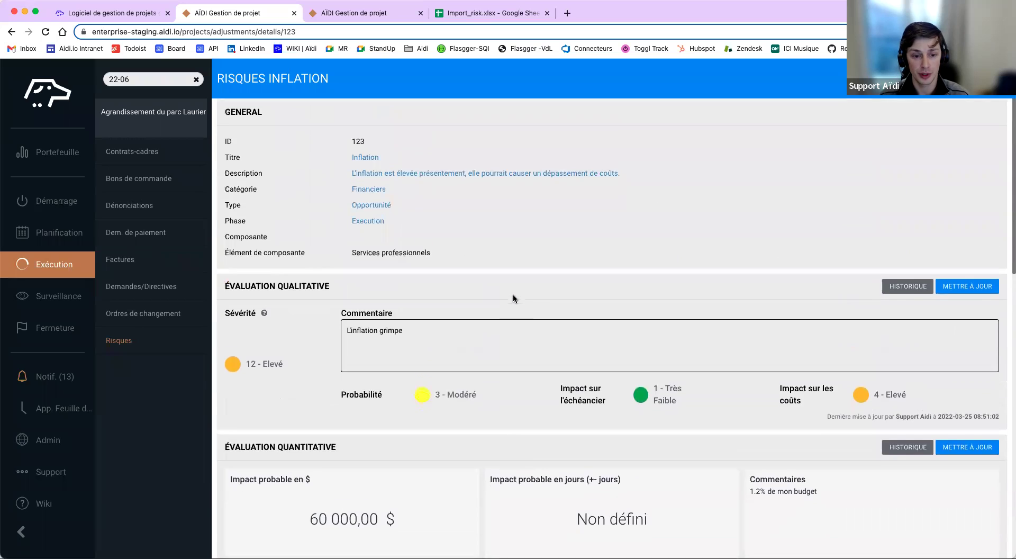
{"action": "scroll", "coordinate": [513, 294], "scroll_direction": "down", "scroll_amount": 8}
{"action": "scroll", "coordinate": [511, 297], "scroll_direction": "down", "scroll_amount": 1}
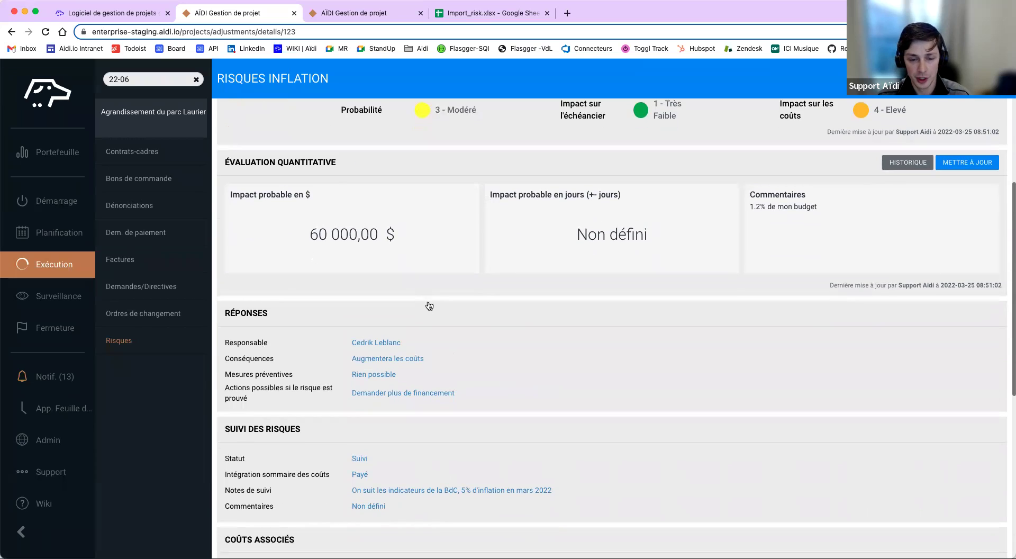
{"action": "scroll", "coordinate": [413, 365], "scroll_direction": "down", "scroll_amount": 5}
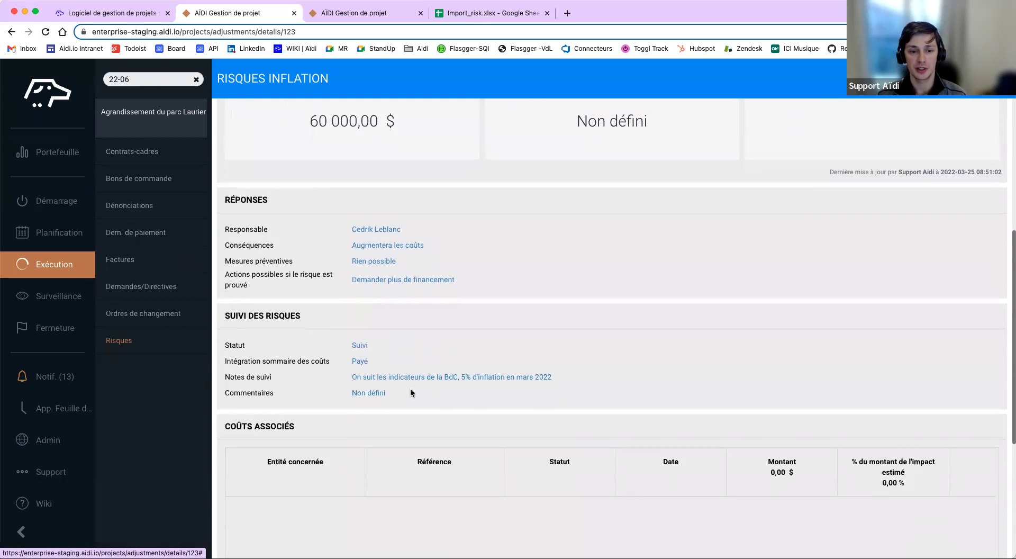
{"action": "scroll", "coordinate": [388, 364], "scroll_direction": "up", "scroll_amount": 10}
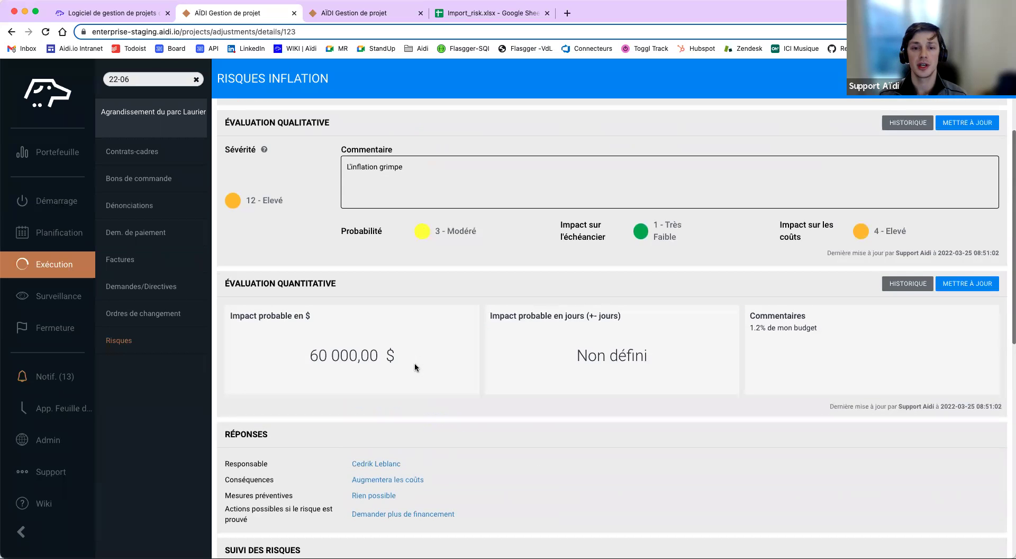
{"action": "scroll", "coordinate": [405, 261], "scroll_direction": "down", "scroll_amount": 14}
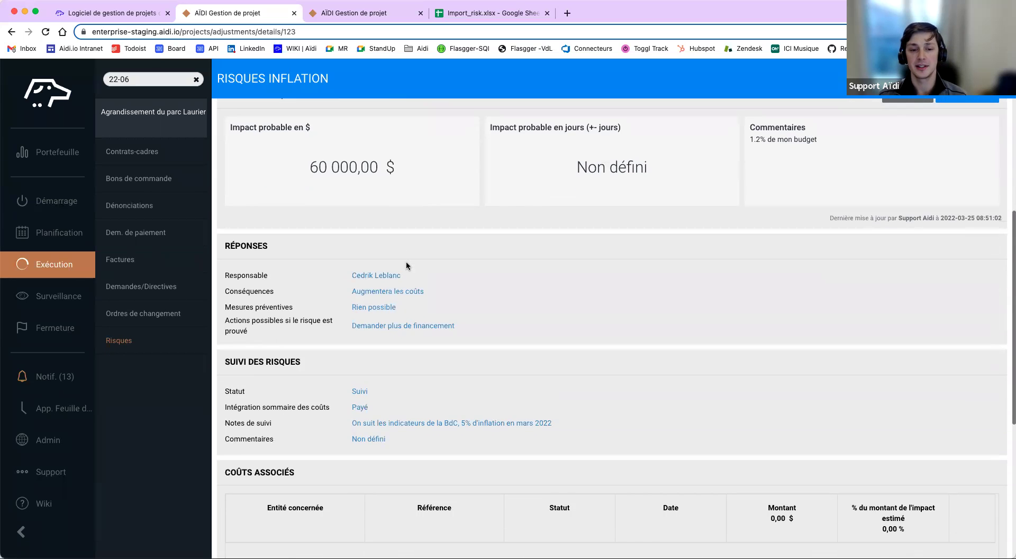
{"action": "scroll", "coordinate": [418, 280], "scroll_direction": "down", "scroll_amount": 1}
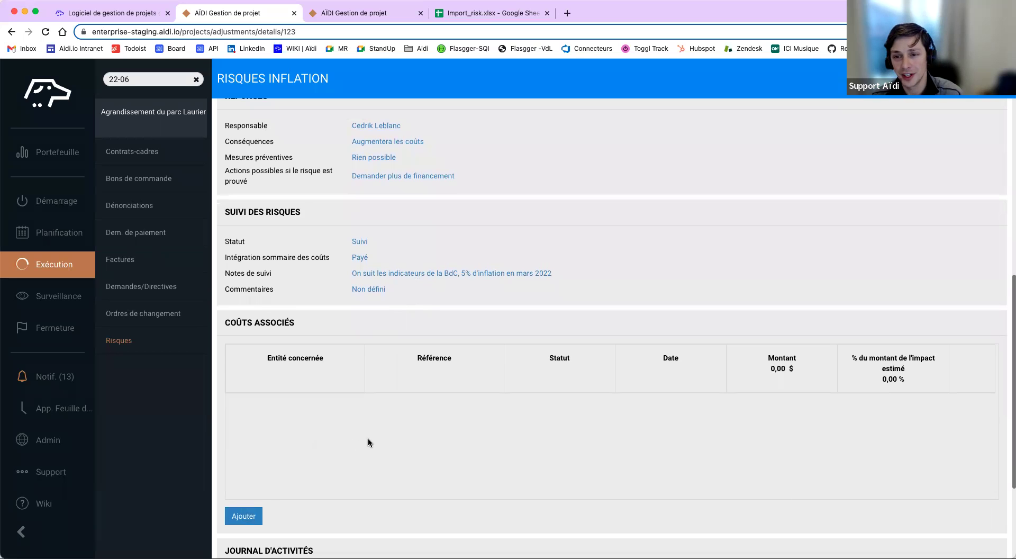
{"action": "scroll", "coordinate": [370, 437], "scroll_direction": "down", "scroll_amount": 3}
{"action": "scroll", "coordinate": [372, 438], "scroll_direction": "up", "scroll_amount": 15}
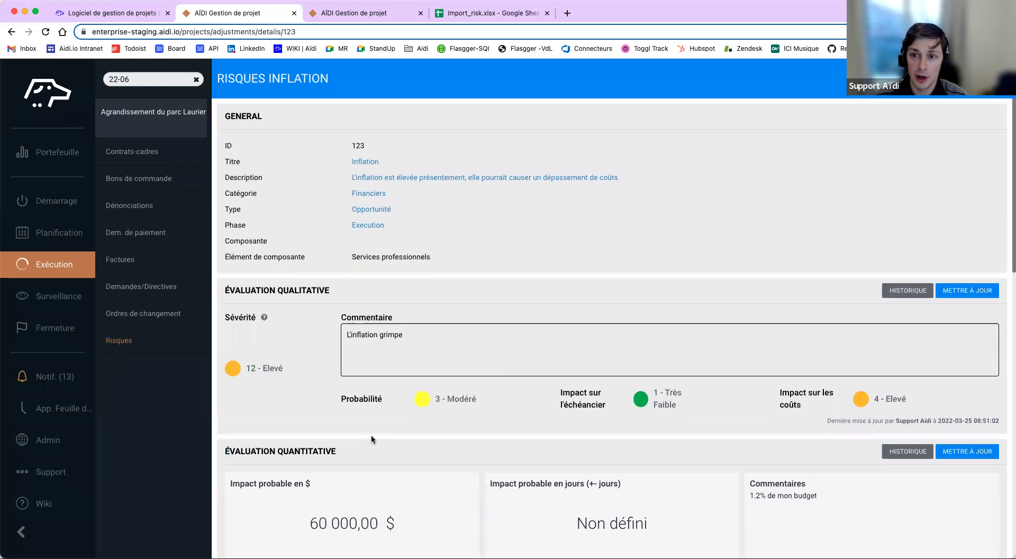